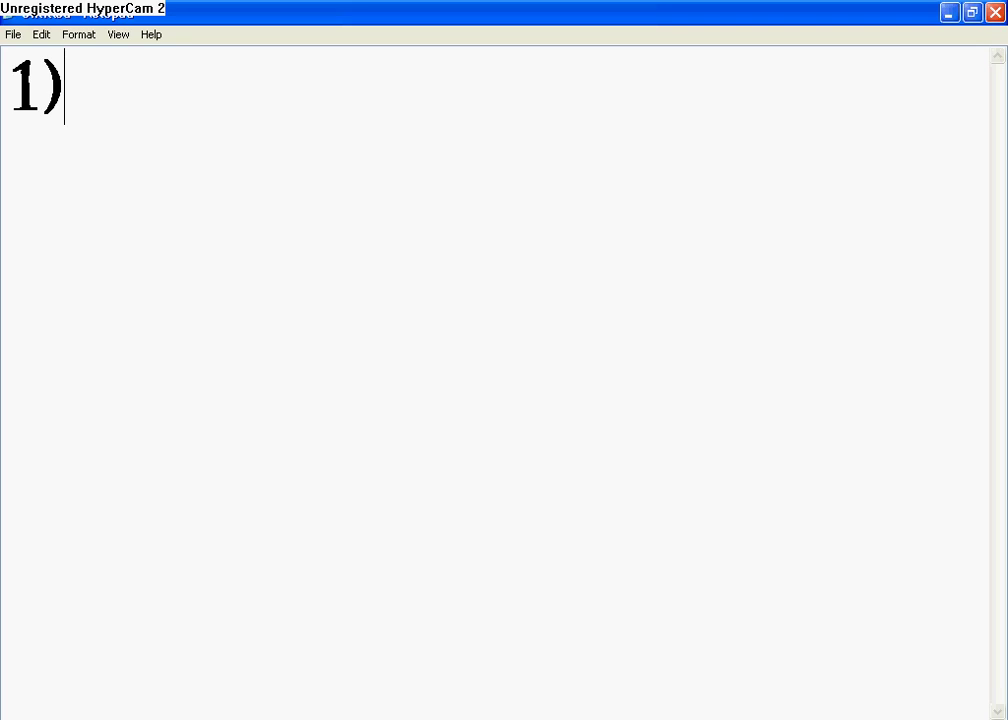
Step: Complete the first note so it reads "1) IMAGE MUST BE 350X19"
type("IM")
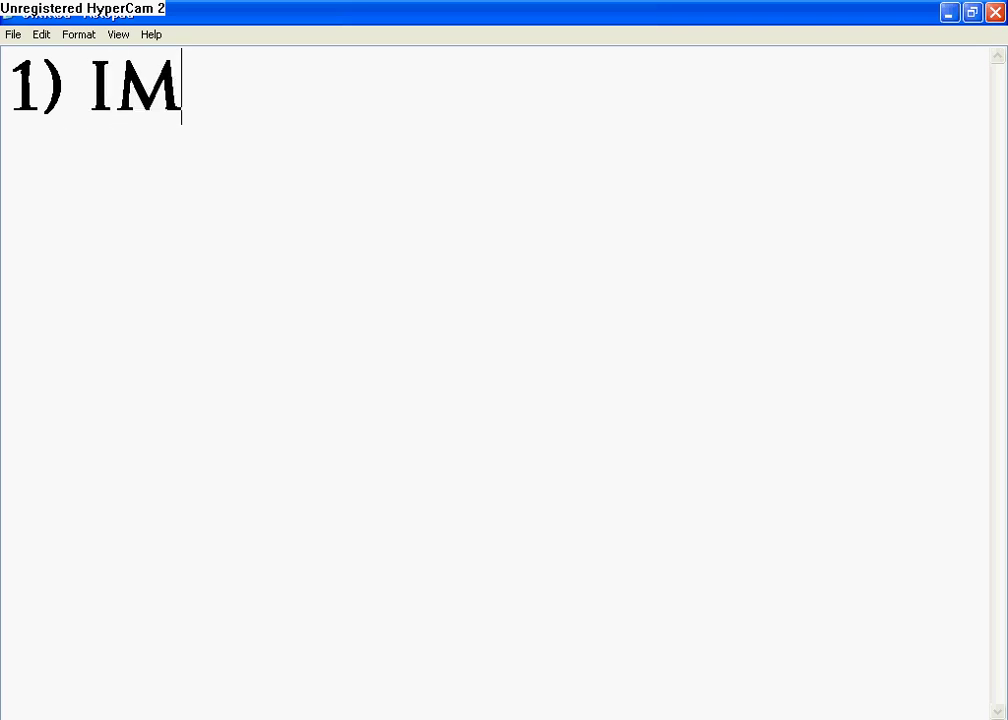
type("AGE M")
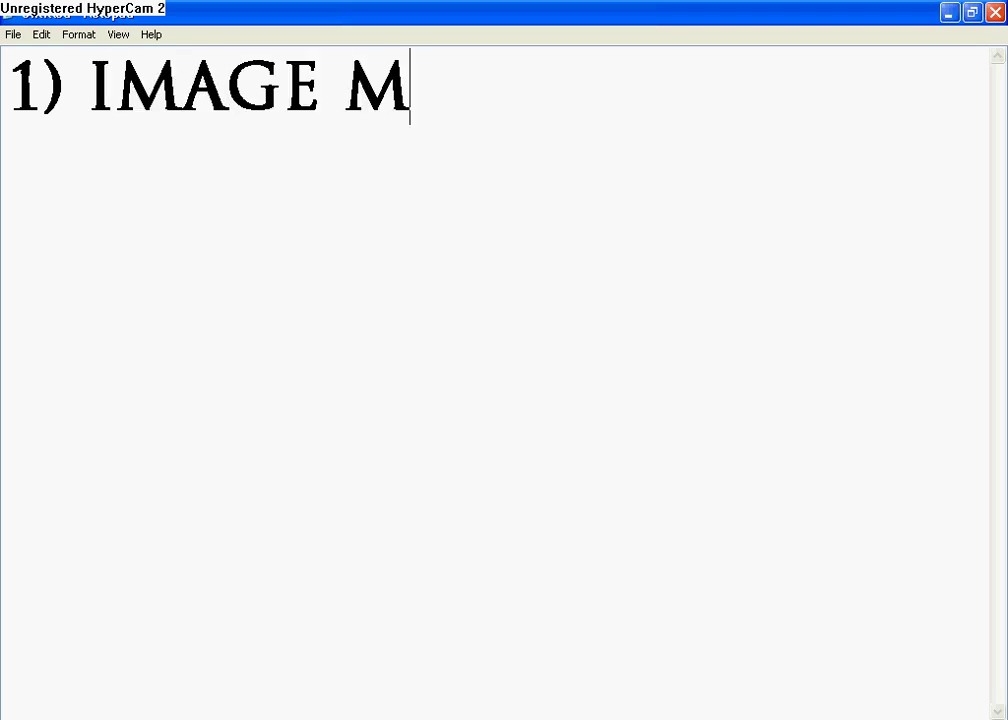
type("UST BE ")
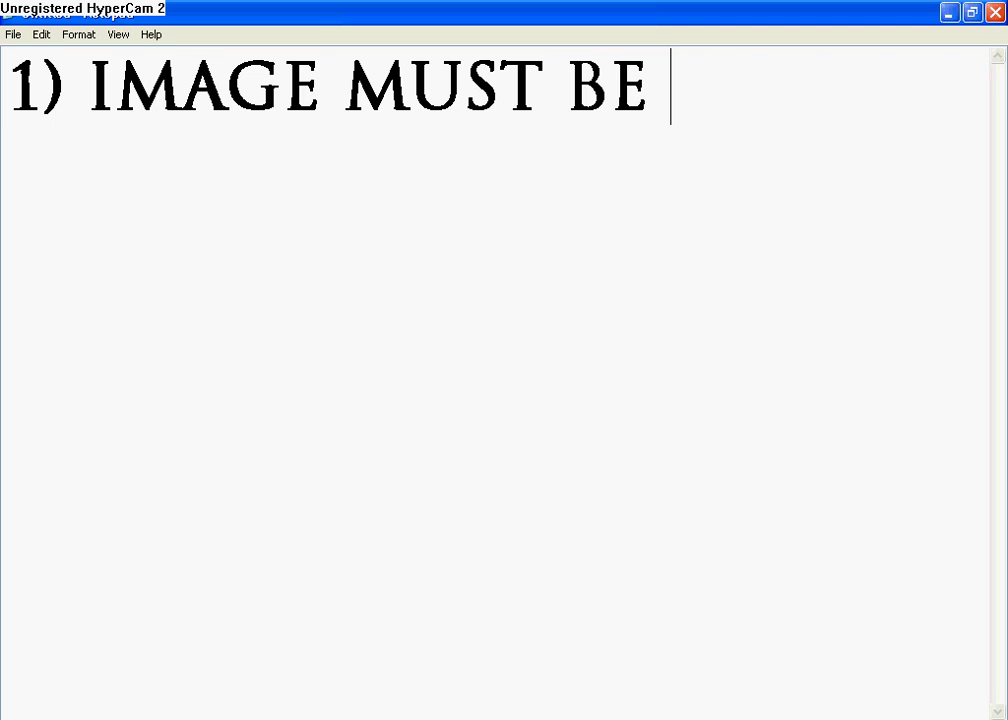
type("35")
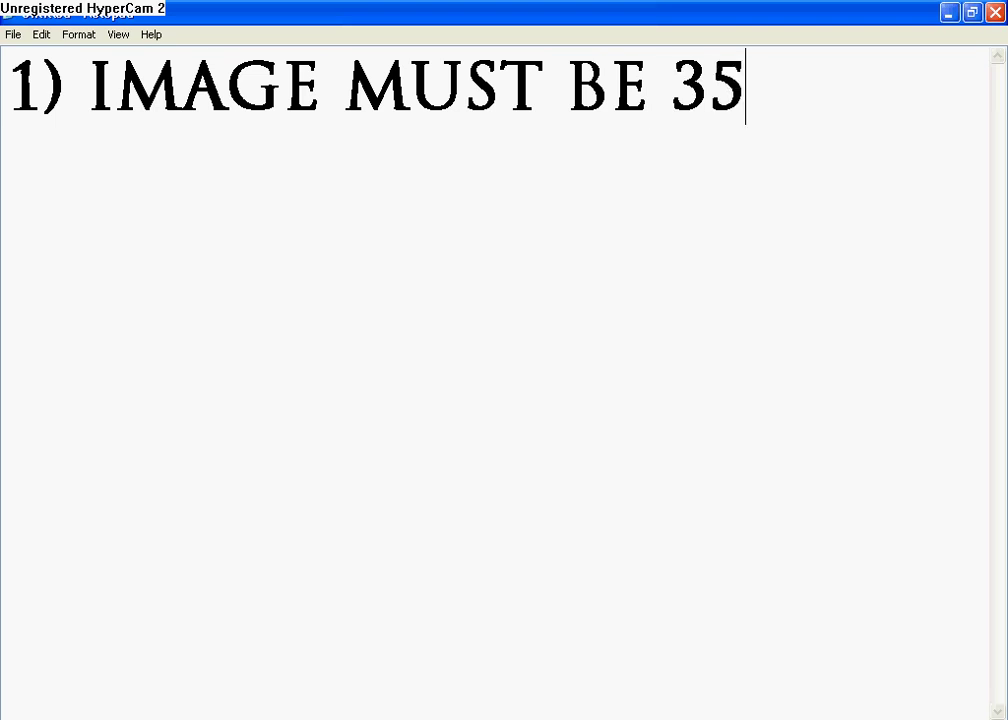
type("0X")
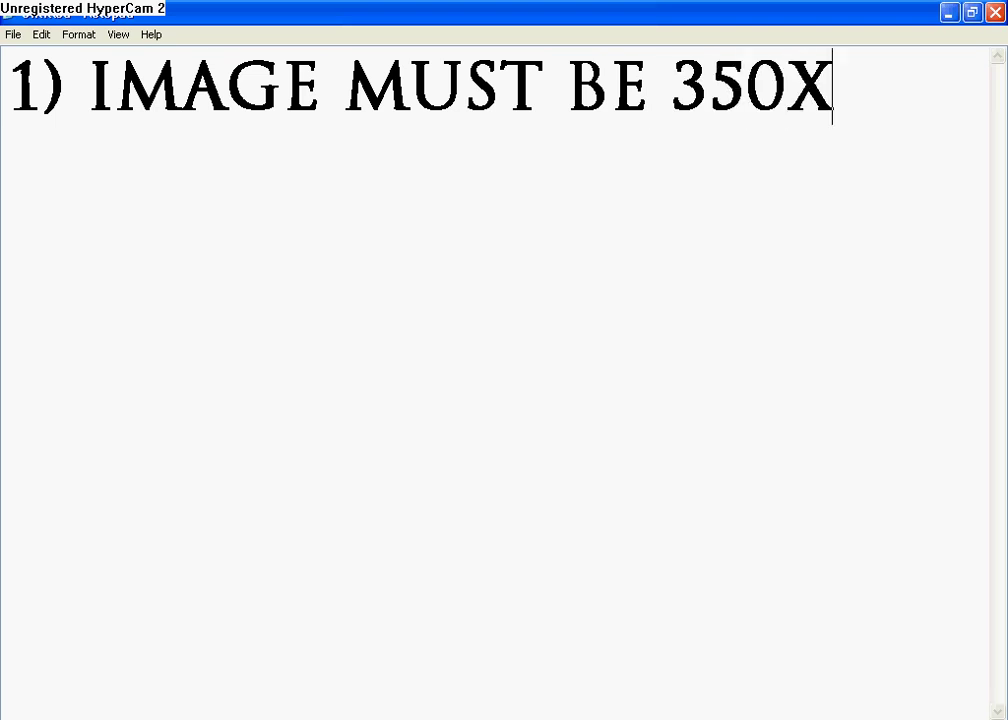
type("19")
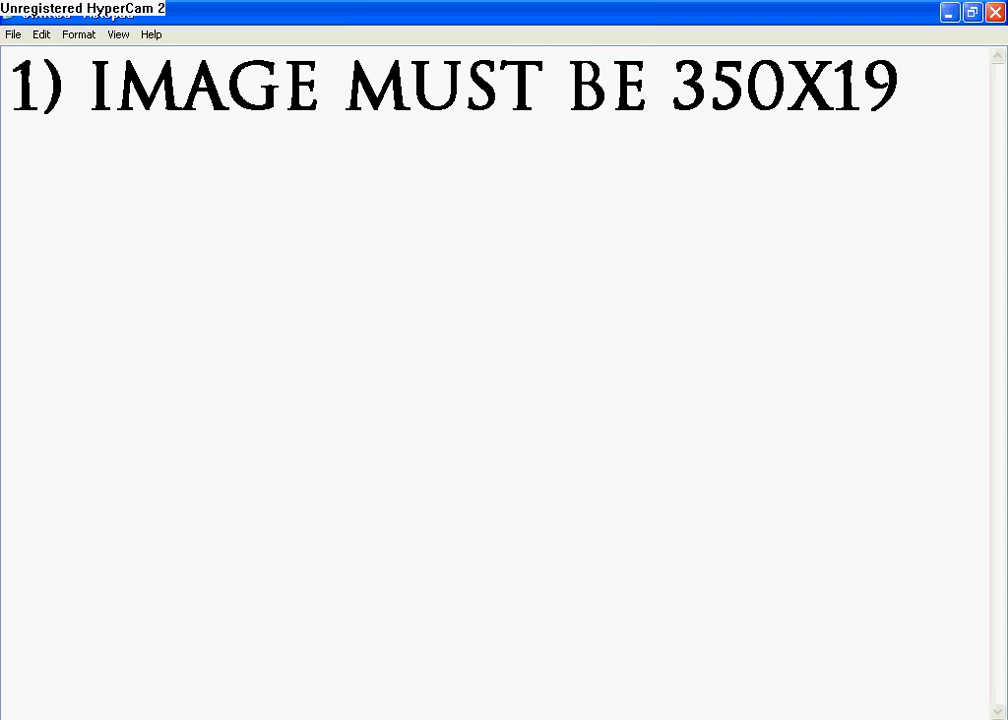
Step: Delete the whole note about the image size so the text file is empty
key("BackSpace")
key("BackSpace")
key("BackSpace")
key("BackSpace")
key("BackSpace")
key("BackSpace")
key("BackSpace")
key("BackSpace")
key("BackSpace")
key("BackSpace")
key("BackSpace")
key("BackSpace")
key("BackSpace")
key("BackSpace")
key("BackSpace")
key("BackSpace")
key("BackSpace")
key("BackSpace")
key("BackSpace")
key("BackSpace")
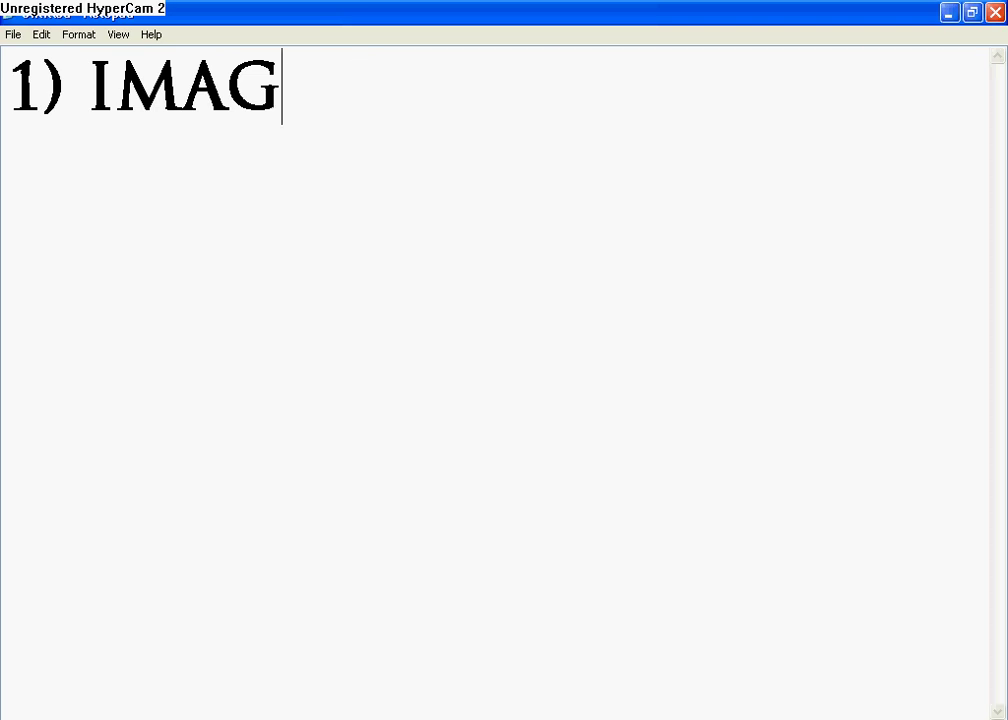
key("BackSpace")
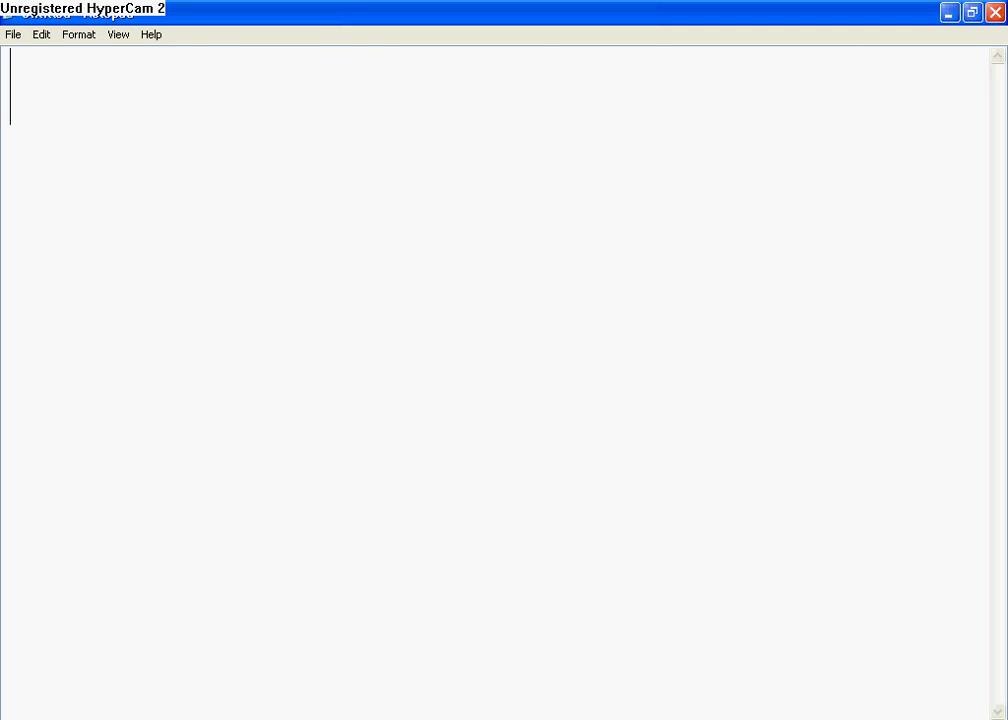
Step: Switch to Photoshop and start a new document with a width of 350 pixels and a height of 19 pixels
key("alt+Tab")
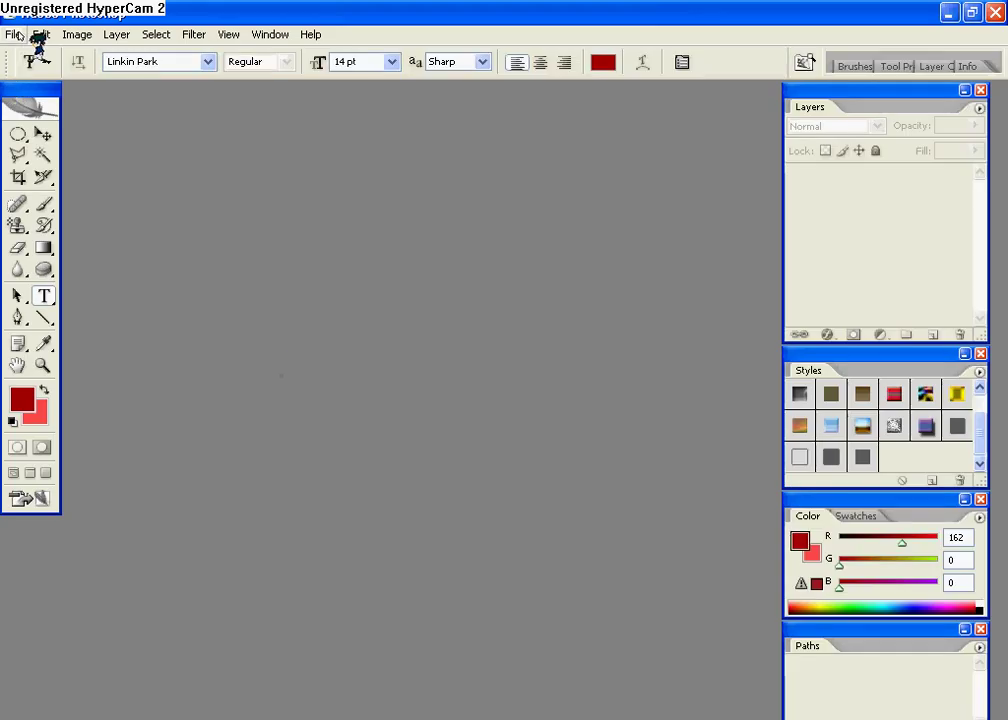
left_click(15, 34)
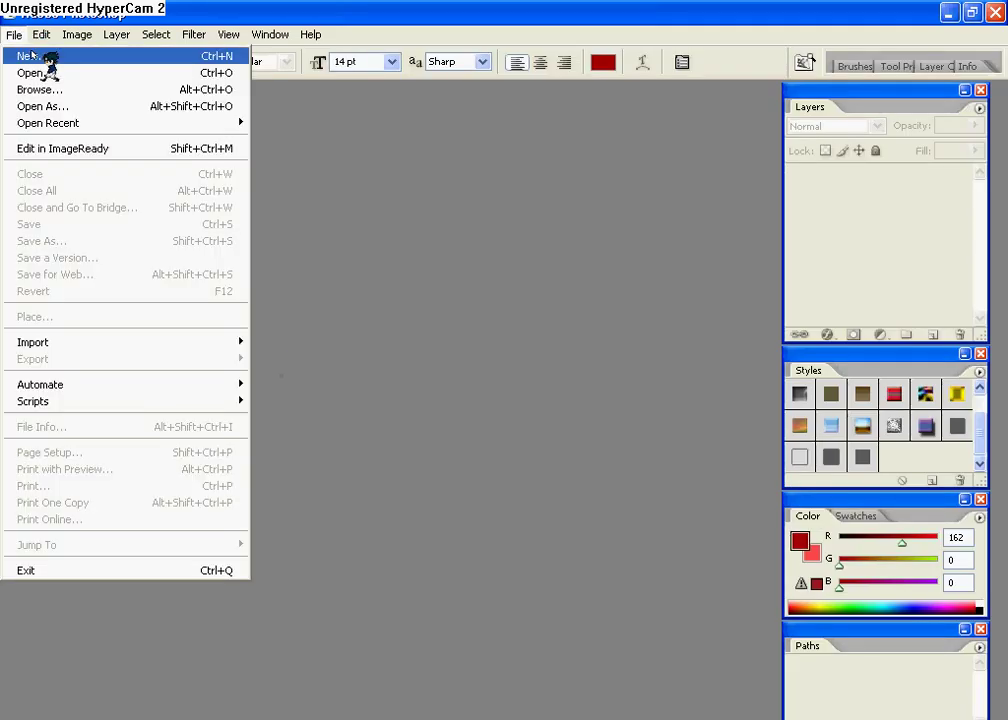
left_click(30, 56)
left_click(393, 338)
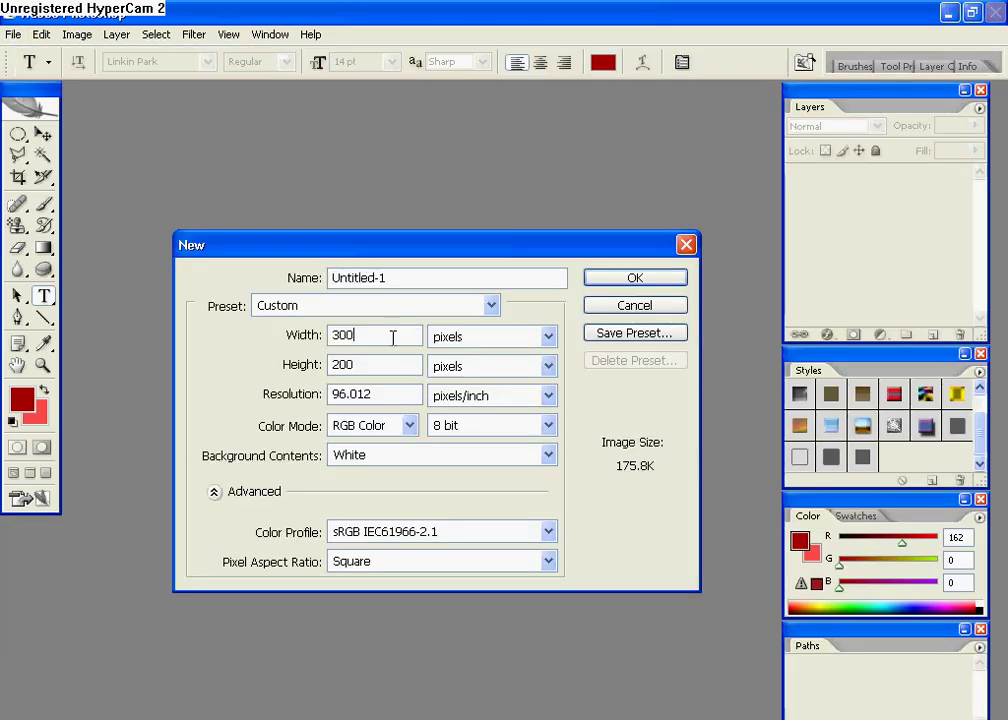
left_click_drag(393, 338, 112, 333)
left_click(360, 332)
type("50")
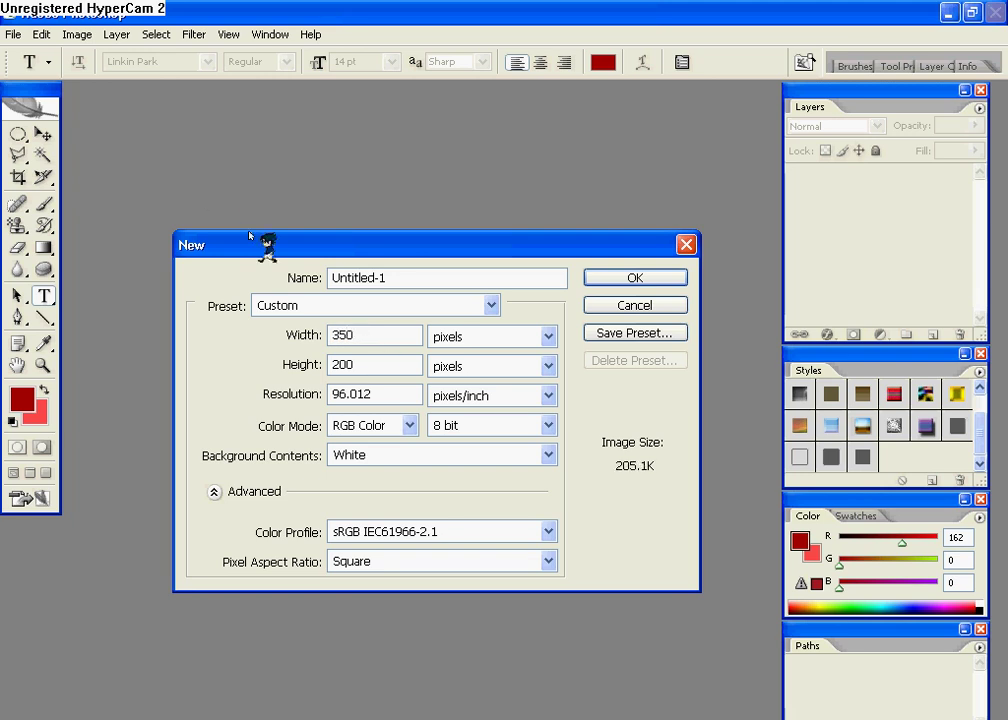
key("Tab")
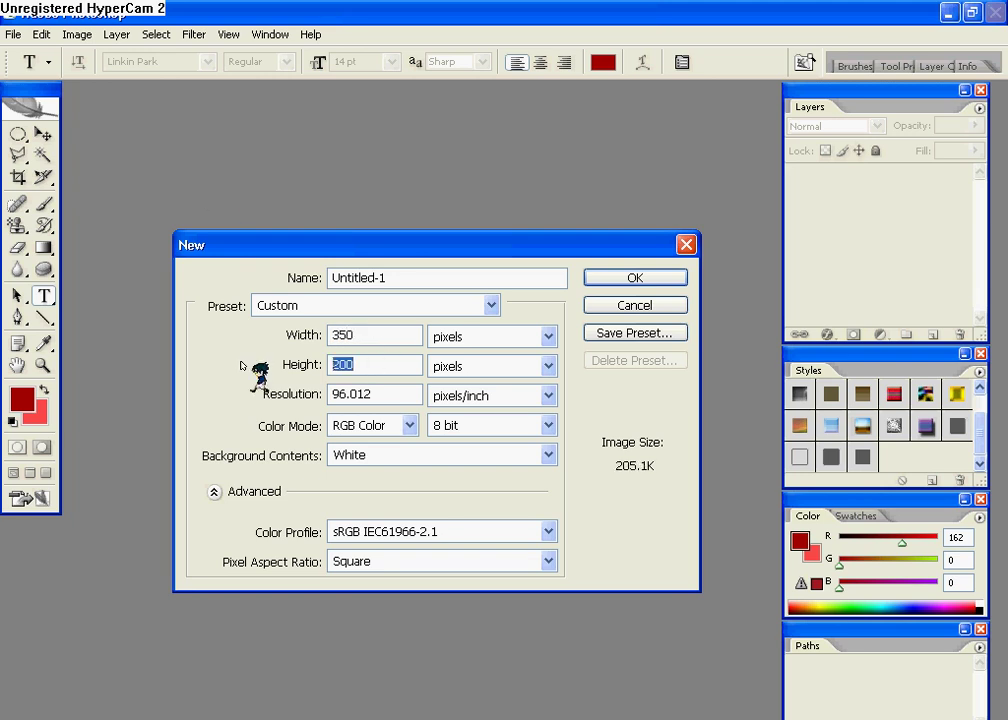
type("19")
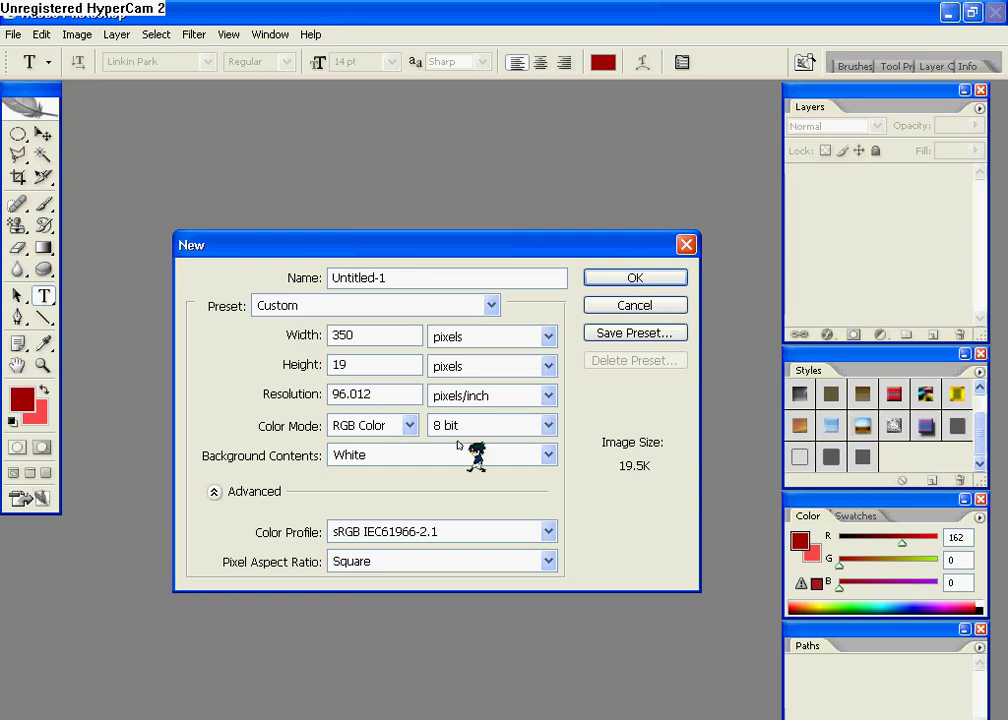
Step: Choose transparent background contents, create the document and move its window lower in the workspace
left_click(415, 458)
left_click(415, 506)
left_click(614, 280)
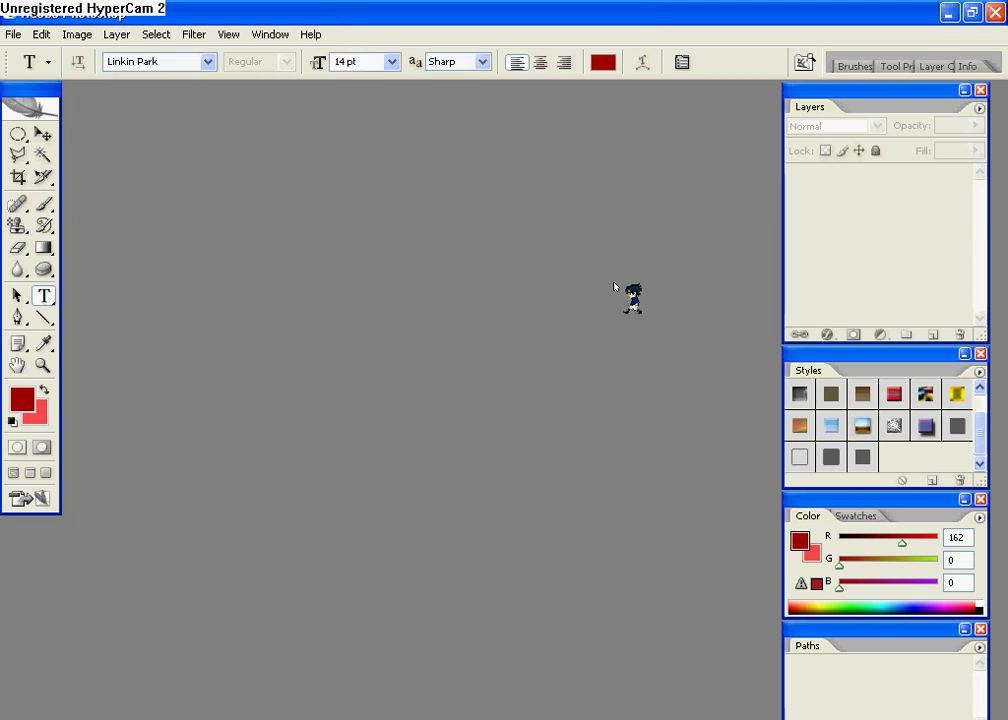
left_click_drag(310, 103, 430, 314)
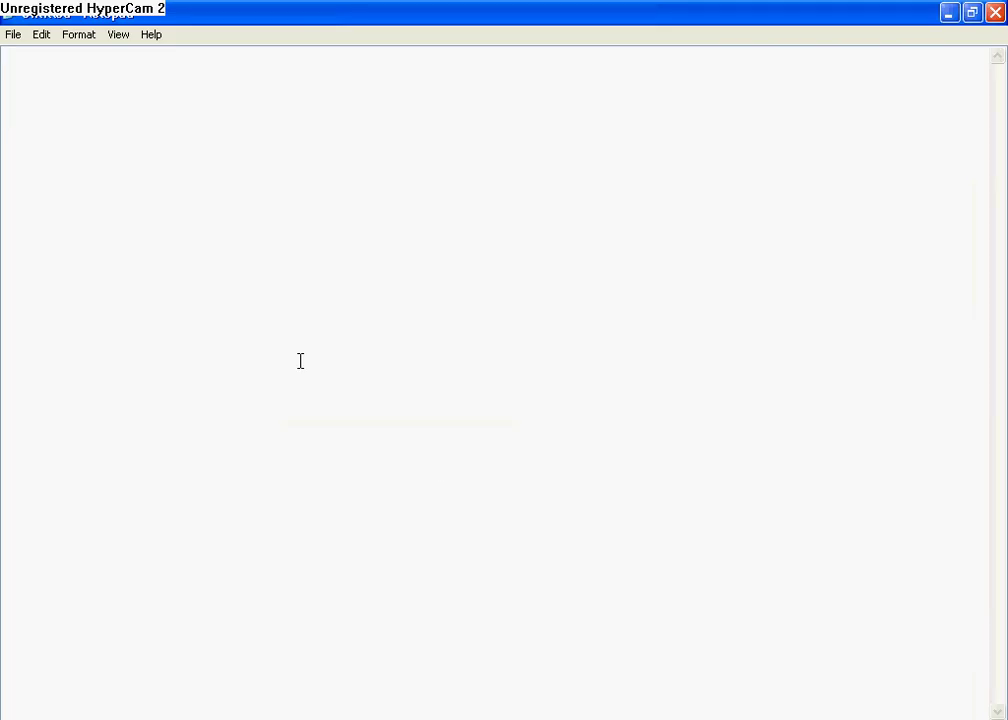
Step: Switch to Notepad and write the note "2) OPEN AN IMAGE!"
type("2) OP")
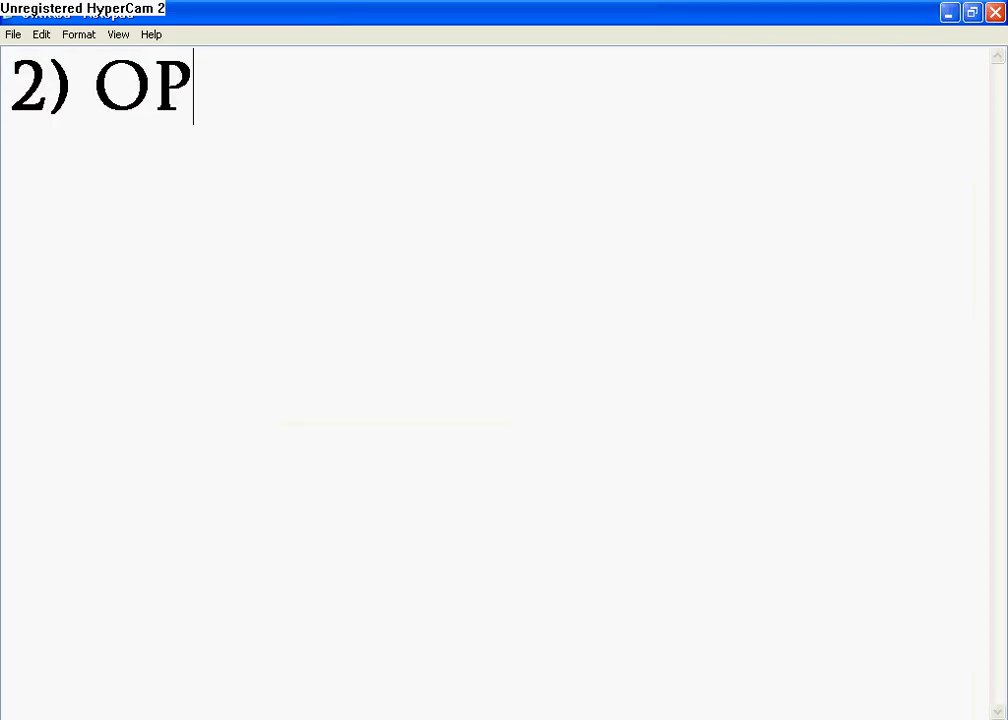
type("EN AN ")
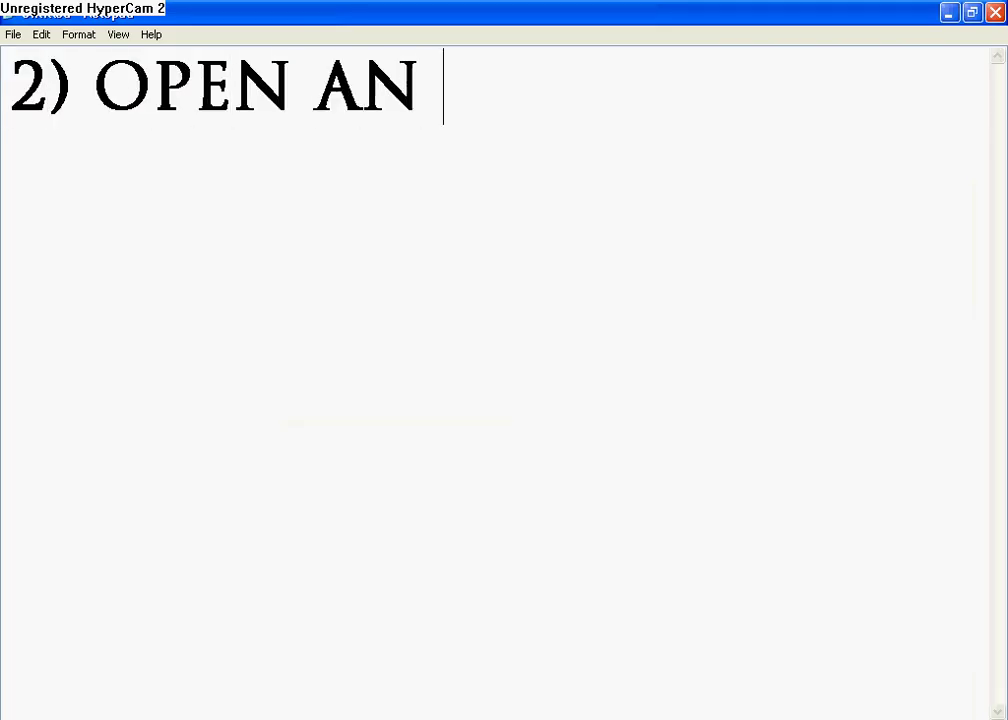
type("IMAGE!")
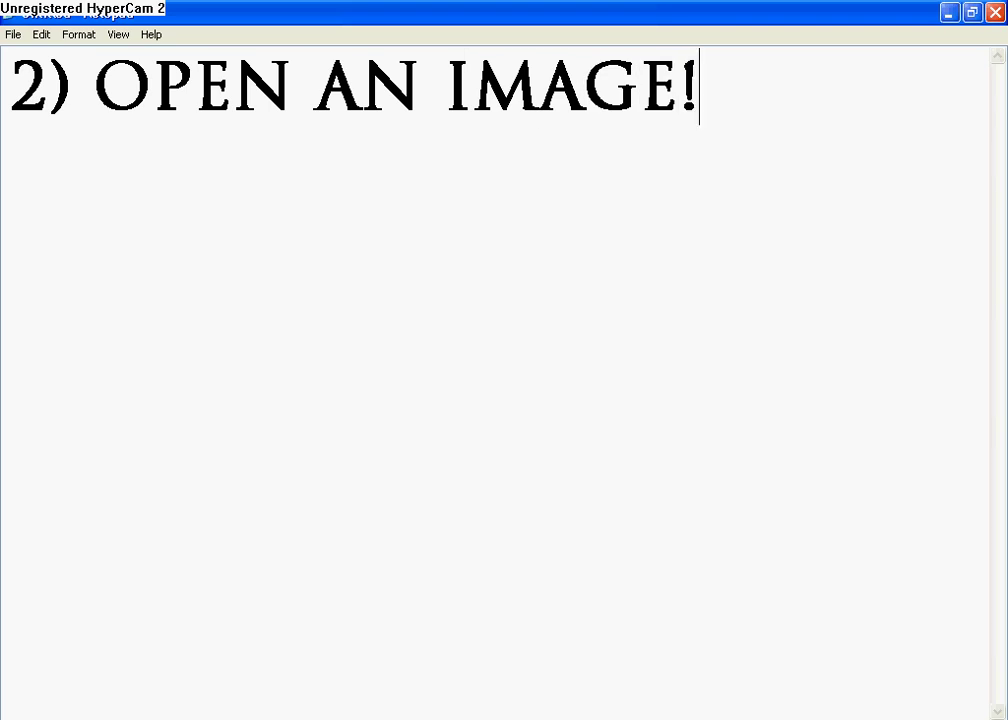
Step: Return to Photoshop and open the Bleach_captains image from the Avatars folder in My Documents, browsing by thumbnails
left_click(948, 12)
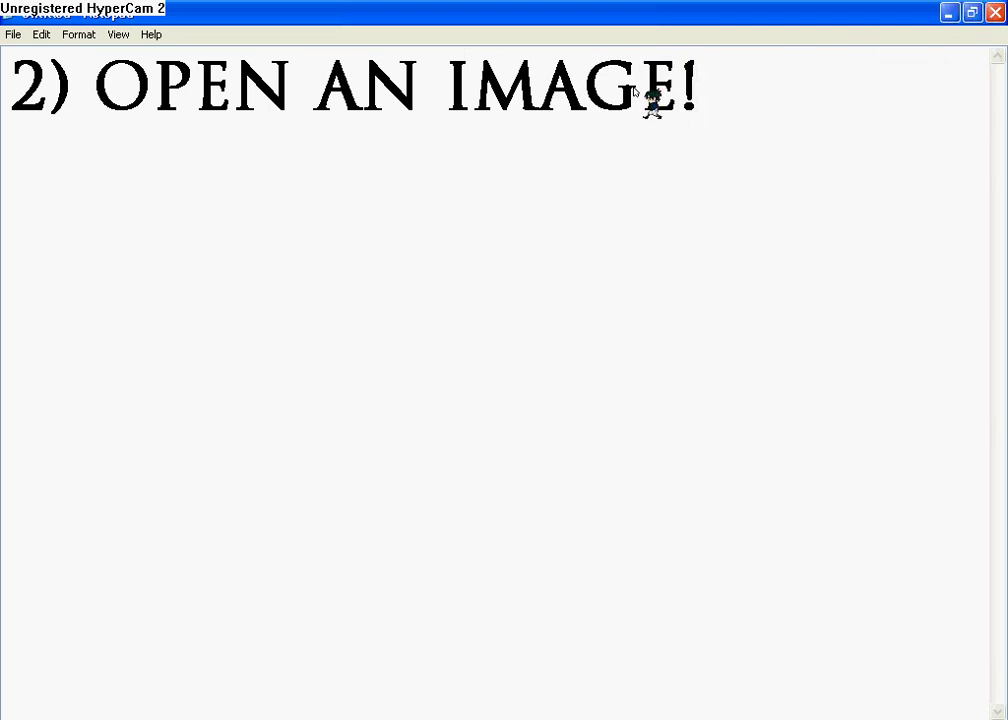
left_click(14, 34)
left_click(40, 70)
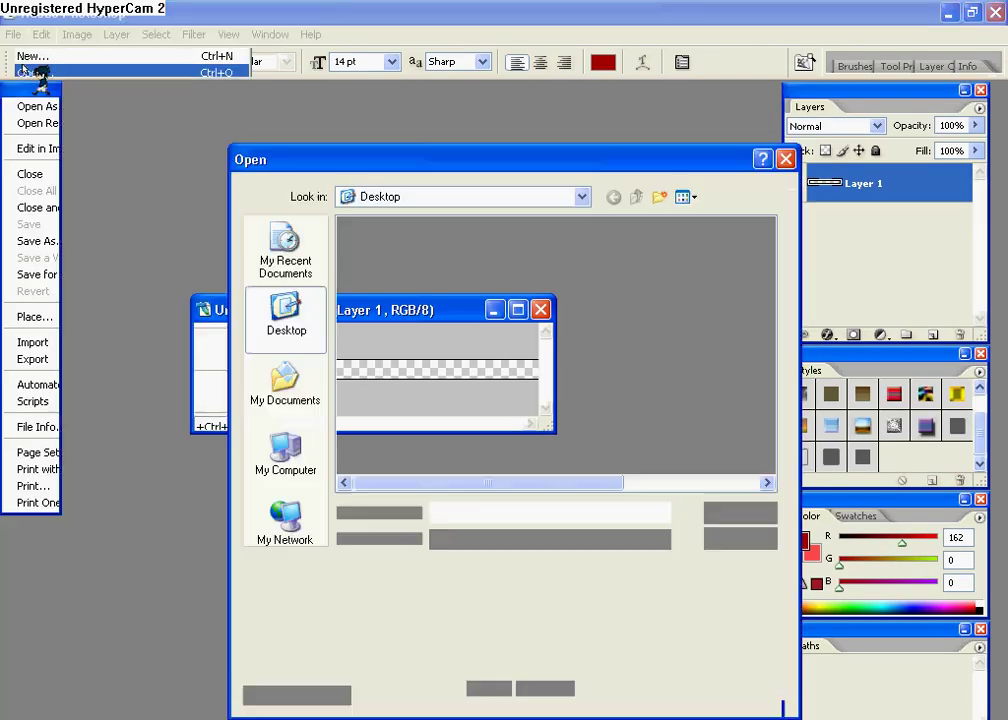
left_click(288, 385)
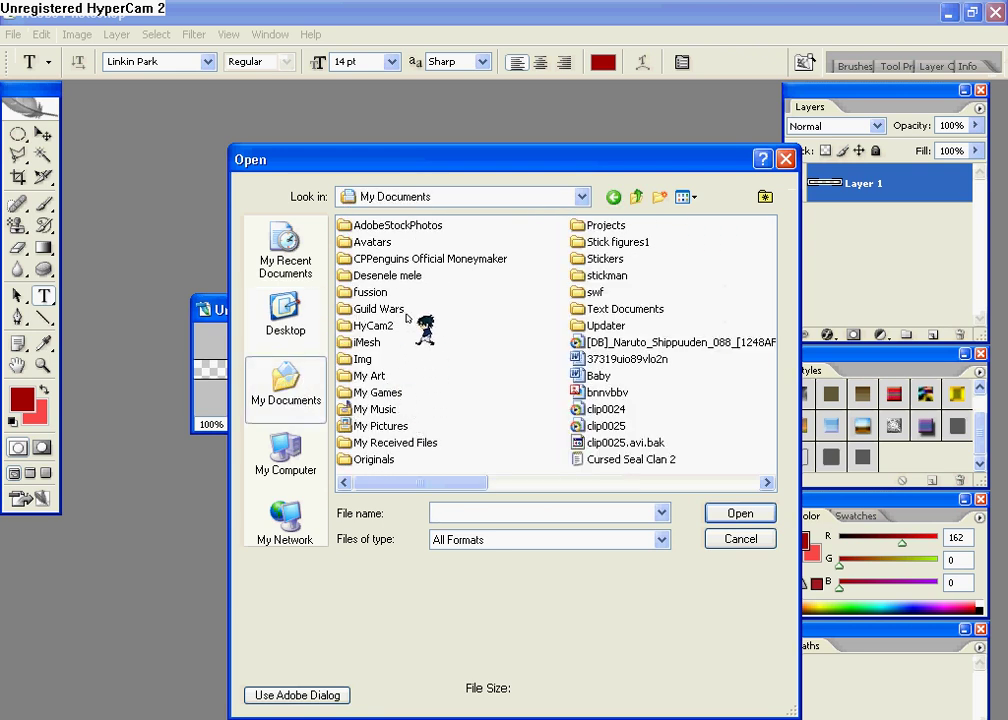
double_click(374, 242)
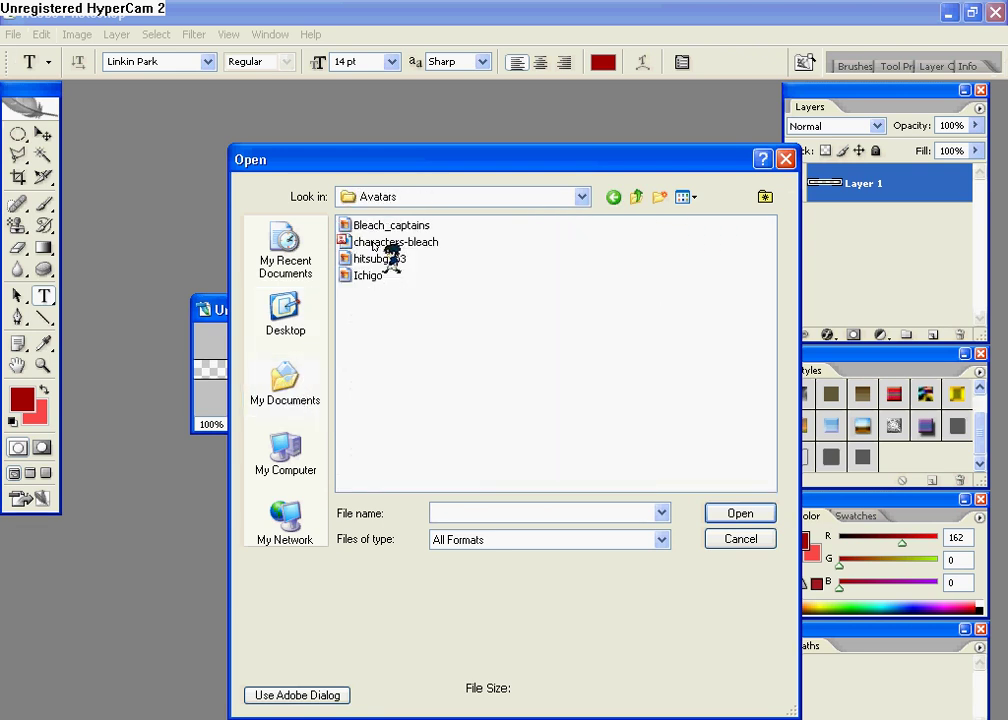
left_click(686, 197)
left_click(702, 218)
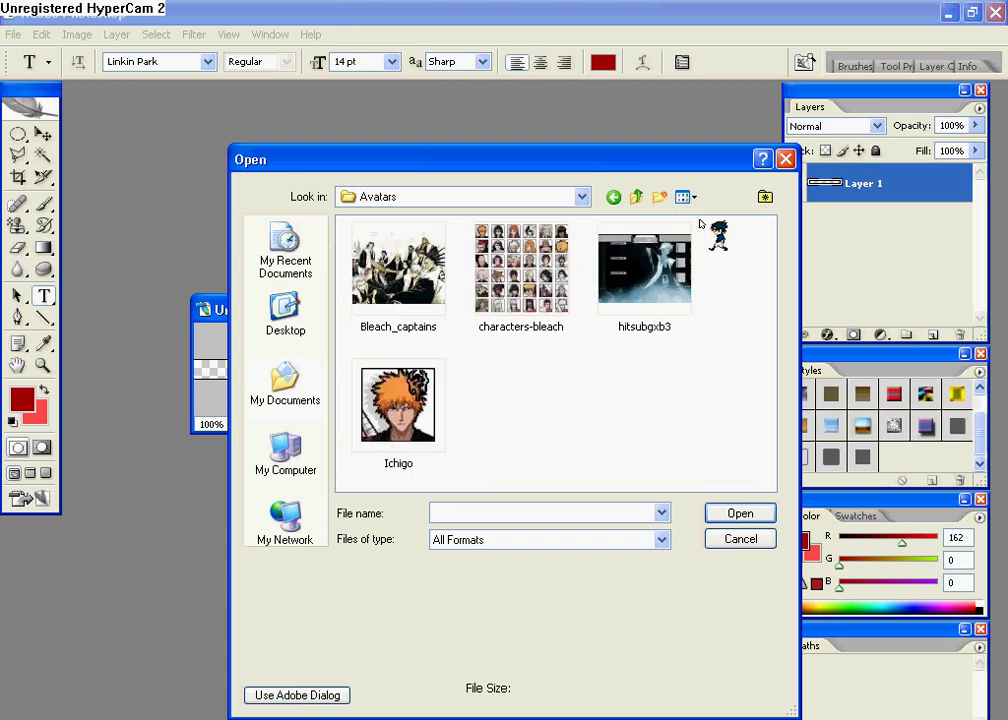
left_click(398, 268)
left_click(740, 513)
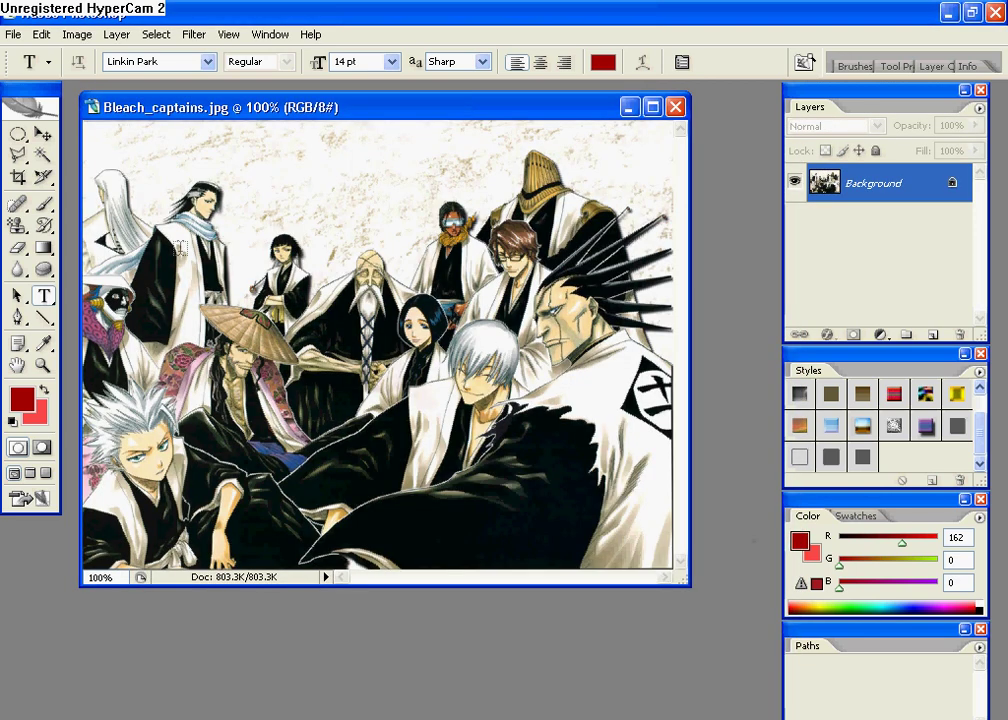
Step: Select the entire Bleach_captains picture with the Rectangular Marquee tool
left_click(19, 136)
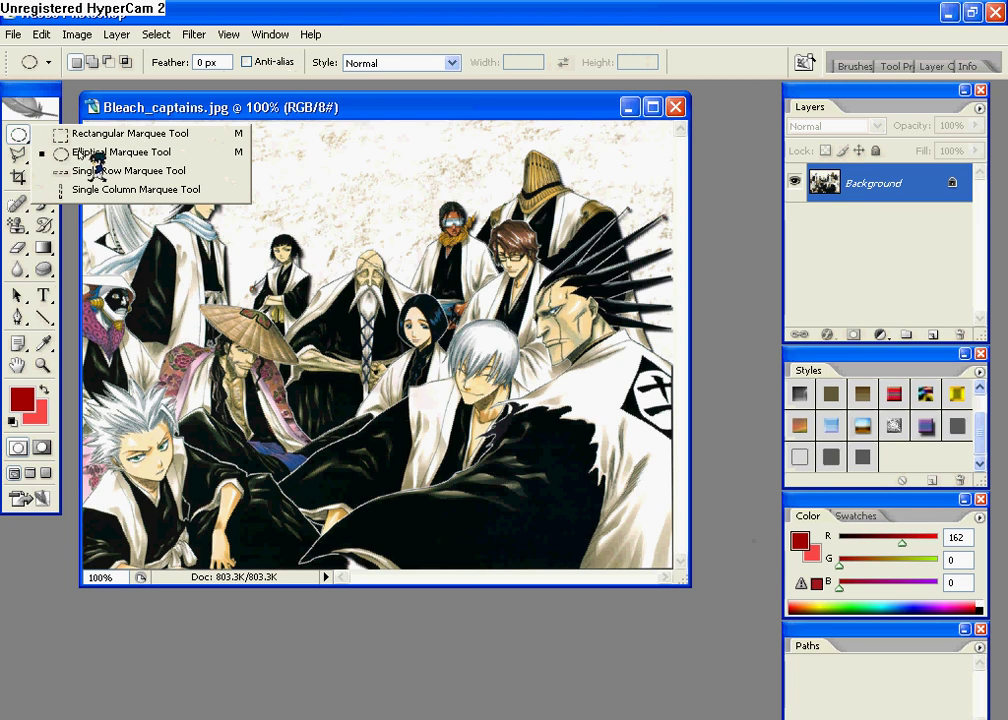
left_click(110, 133)
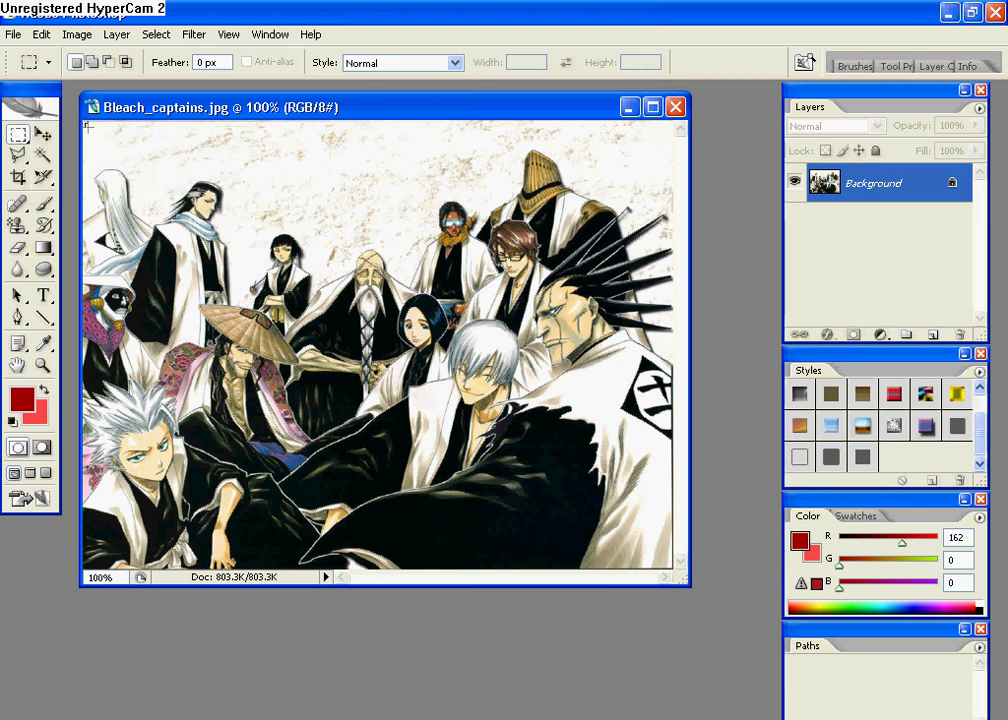
left_click_drag(87, 127, 700, 621)
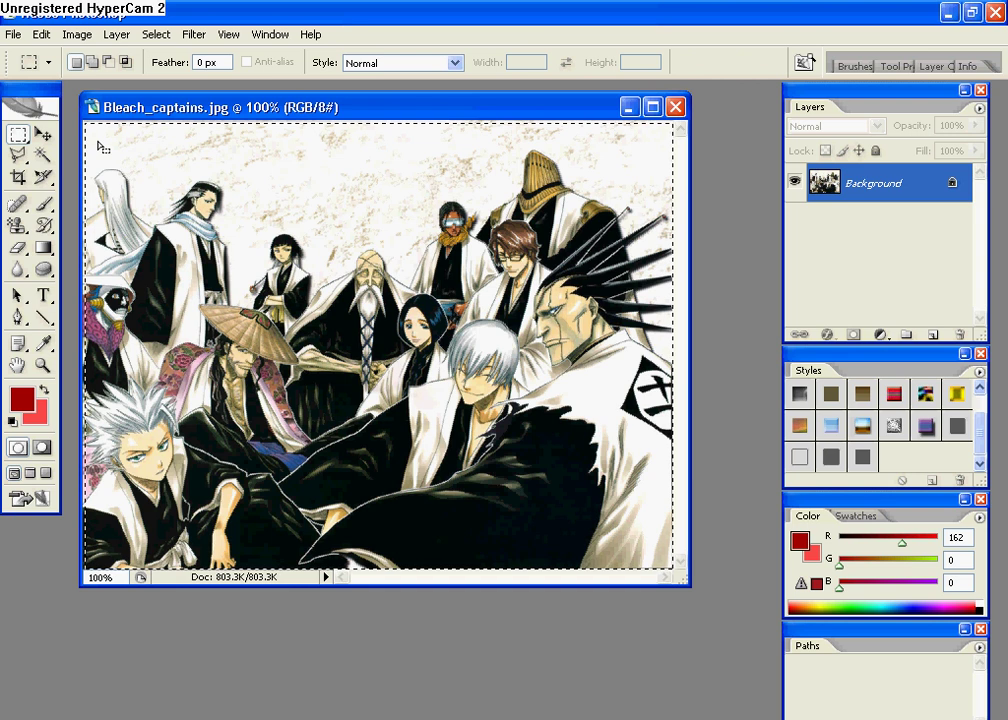
Step: Move the Bleach_captains window aside and transfer the selected picture into the Untitled-1 document with the Move tool
left_click_drag(415, 108, 785, 138)
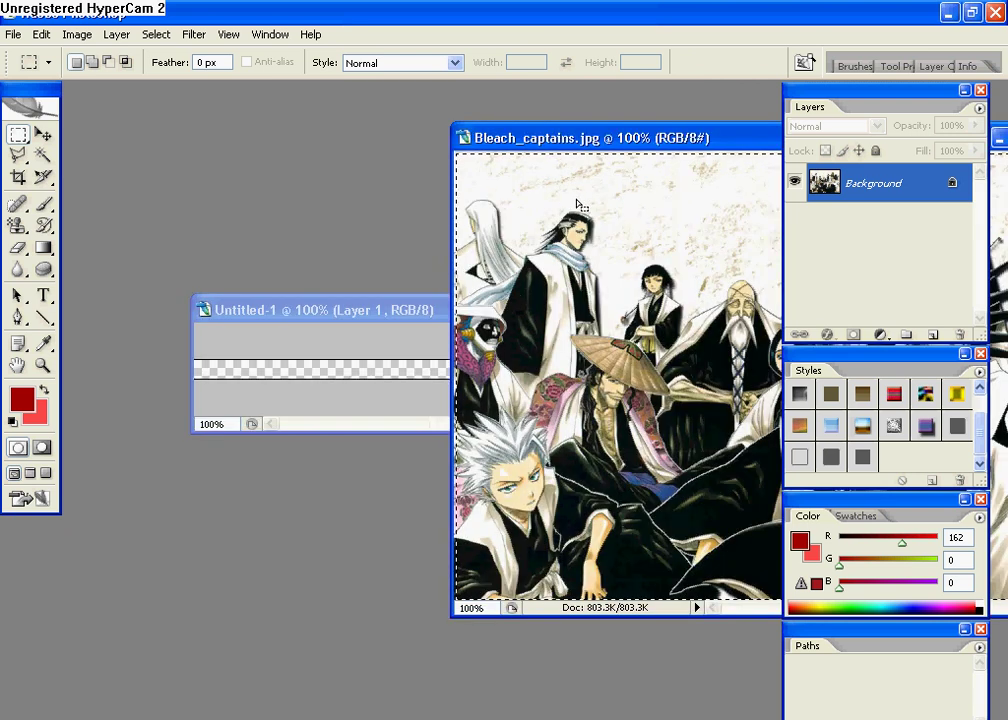
left_click(43, 133)
left_click_drag(462, 236, 368, 323)
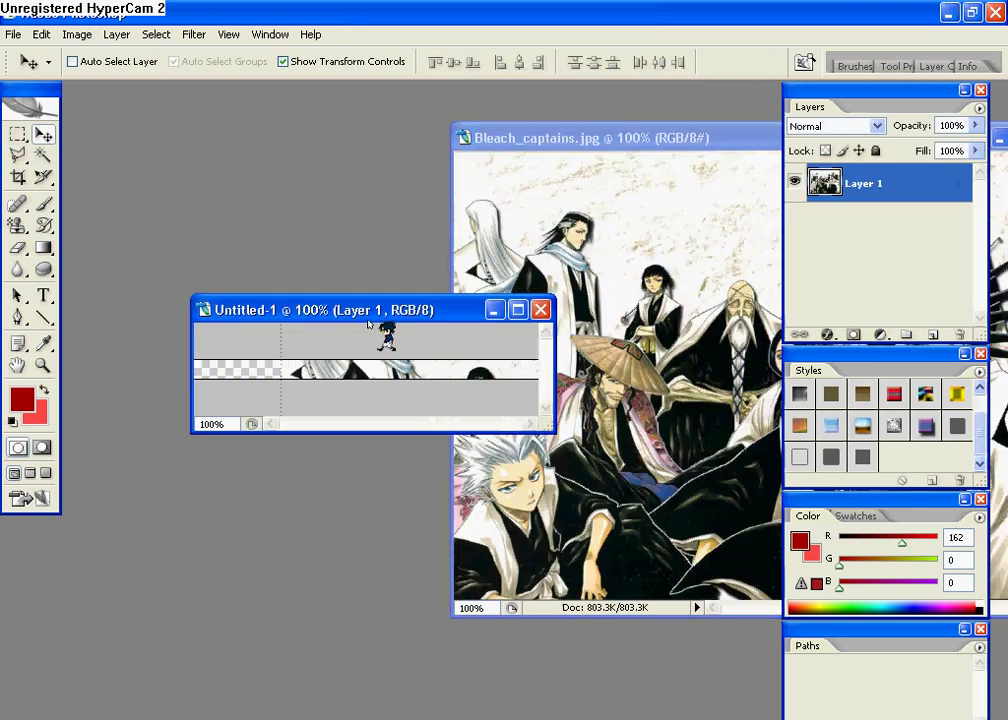
Step: Maximize the Untitled-1 window and move the picture so the plain background strip along its upper edge fills the canvas
left_click_drag(281, 302, 185, 282)
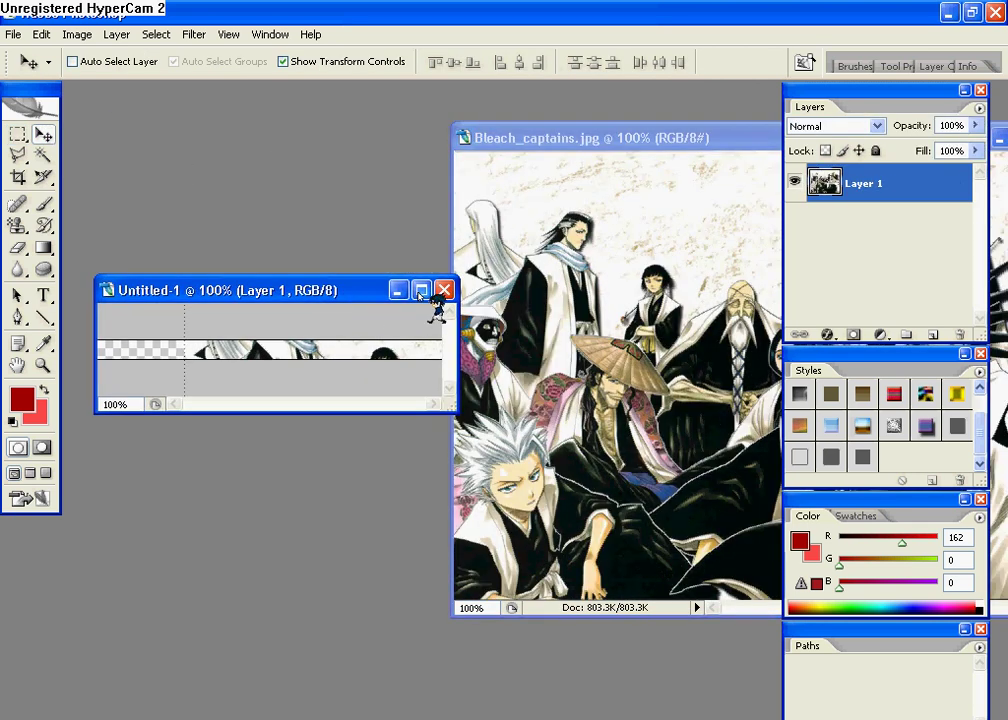
left_click(421, 290)
left_click_drag(553, 397, 397, 473)
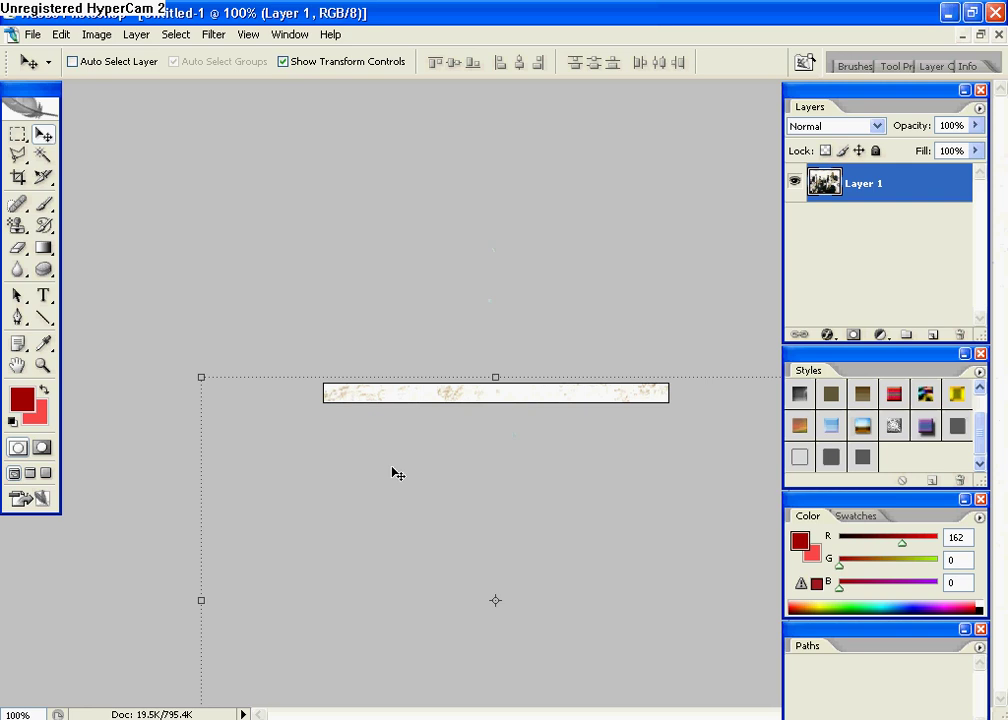
left_click(42, 155)
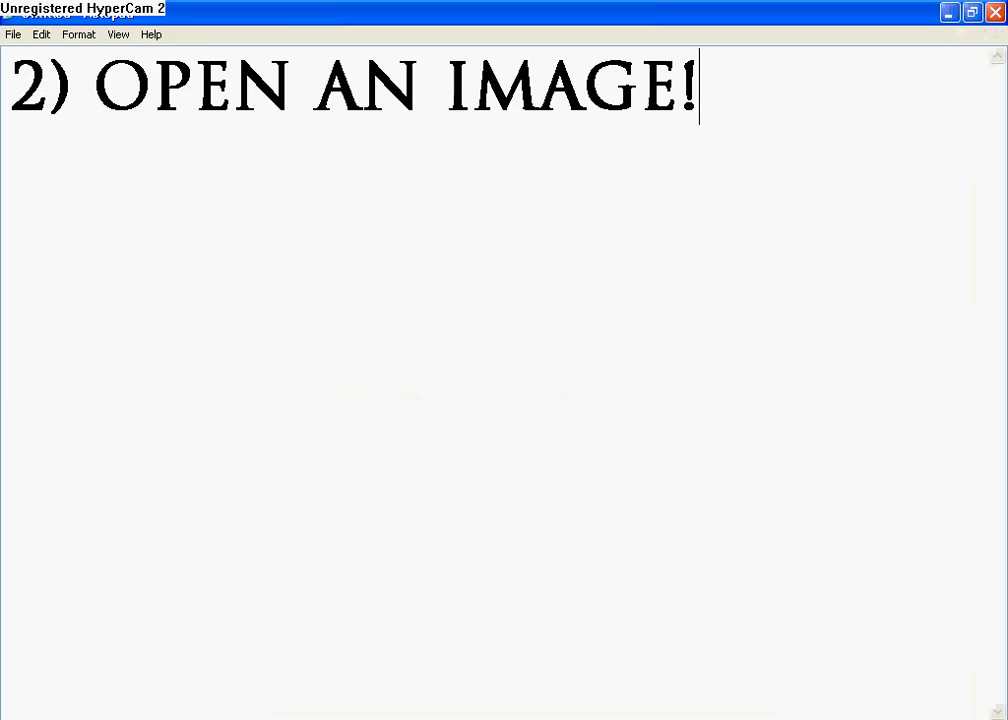
Step: Replace the Notepad instruction with "3) TYPE ON IT!USE THIS FONT: VISITOR TT1!"
key("BackSpace")
key("BackSpace")
key("BackSpace")
key("BackSpace")
key("BackSpace")
key("BackSpace")
key("BackSpace")
key("BackSpace")
key("BackSpace")
key("BackSpace")
key("BackSpace")
key("BackSpace")
key("BackSpace")
key("BackSpace")
key("BackSpace")
key("BackSpace")
key("BackSpace")
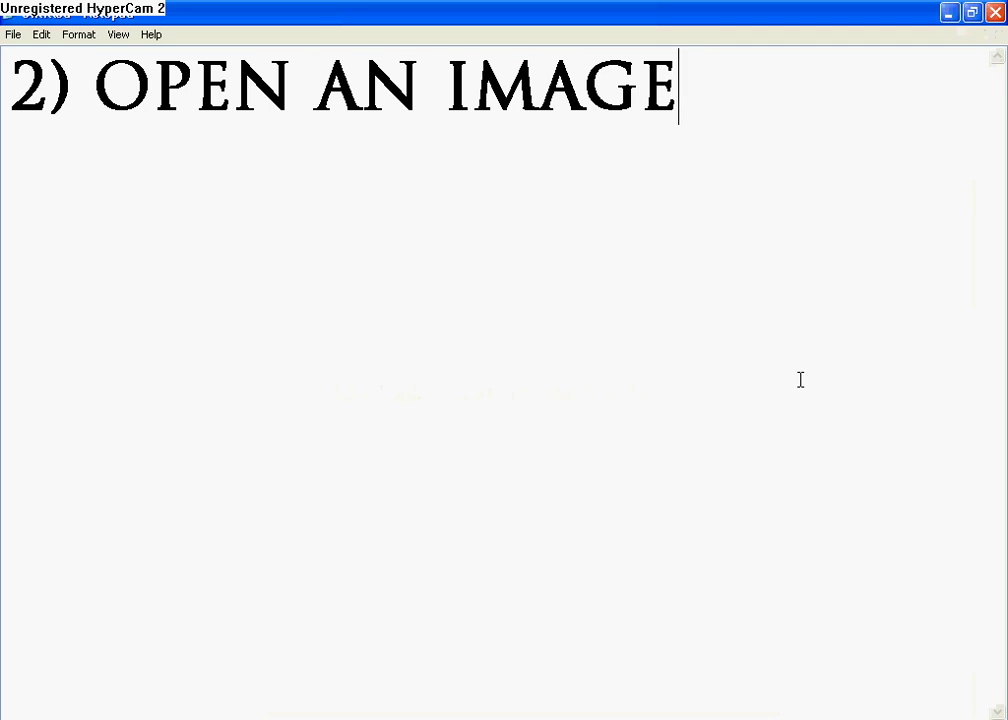
type("3")
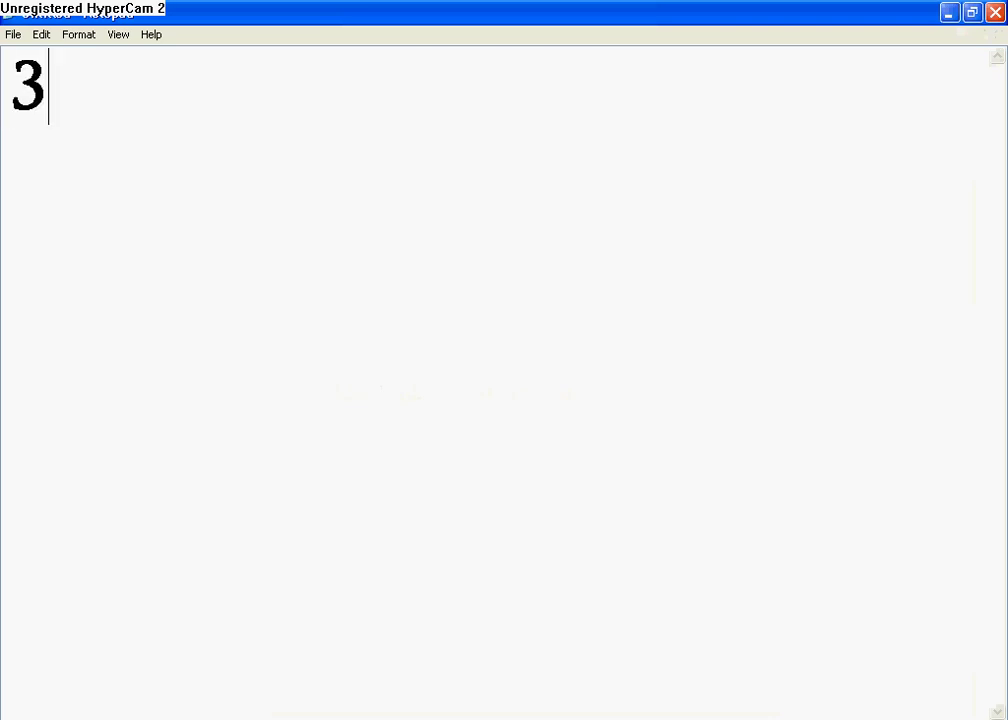
type(")")
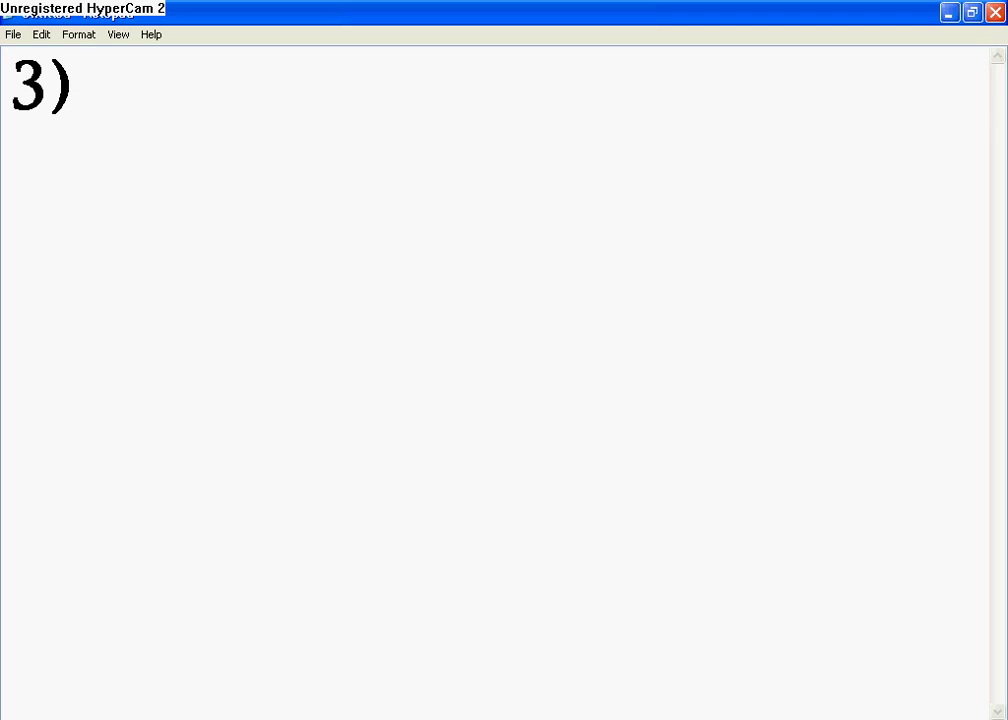
type("TYPE")
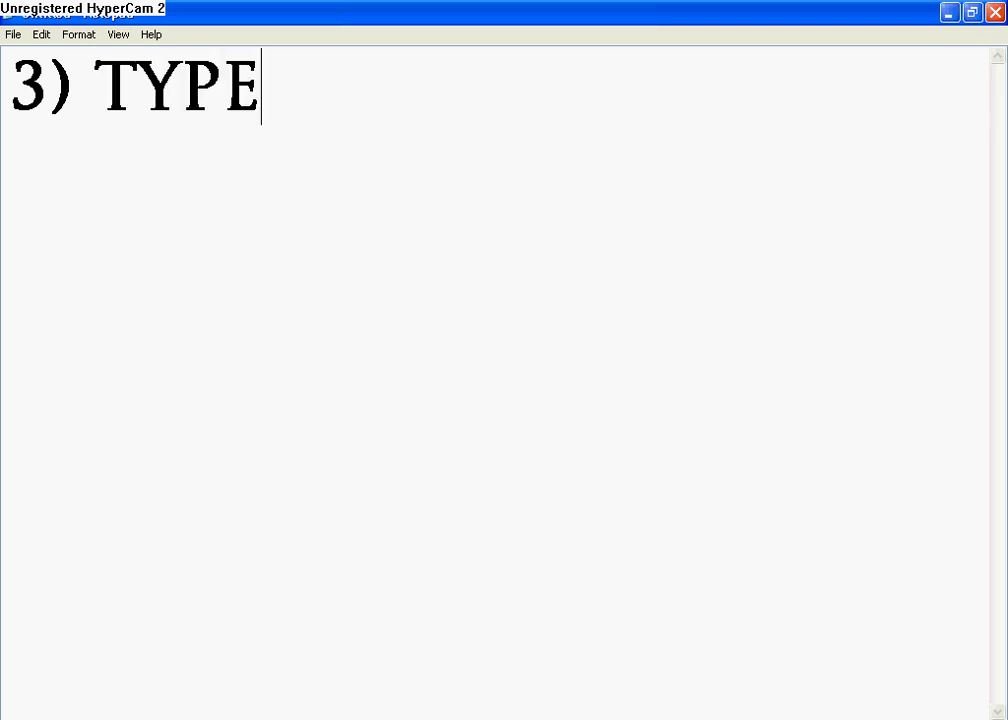
type(" ON IT")
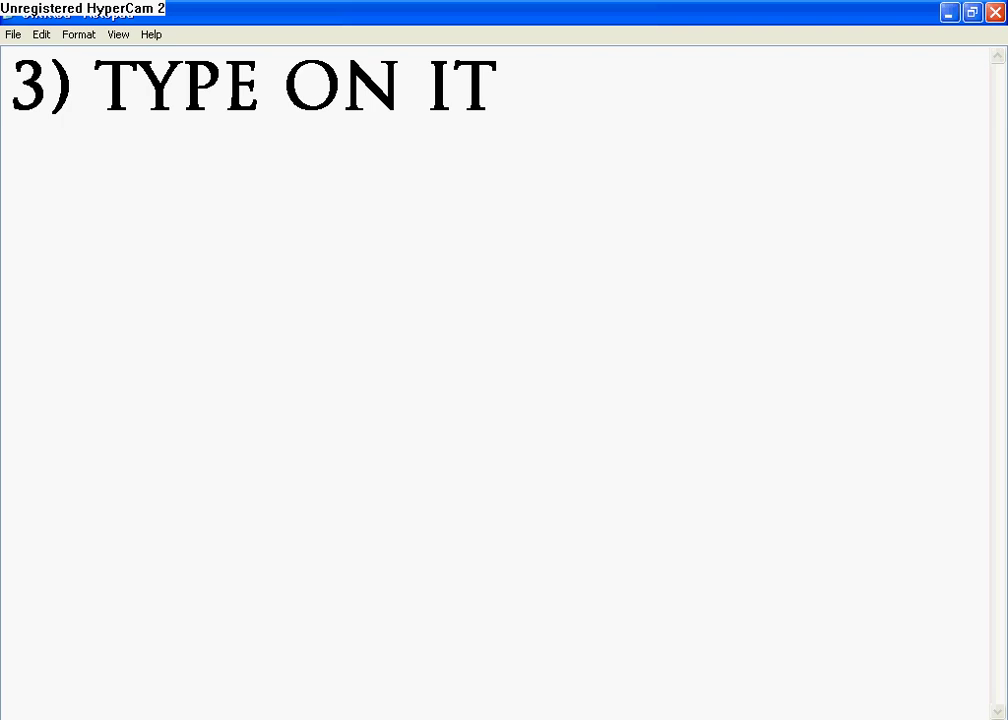
type("!USE ")
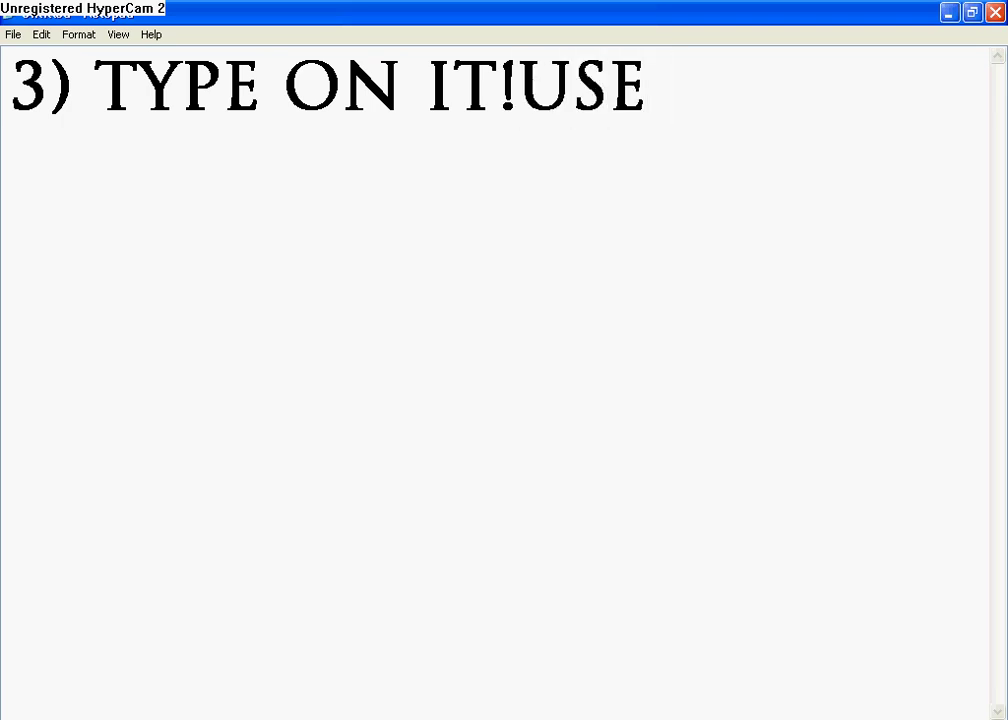
type("THIS FONT:")
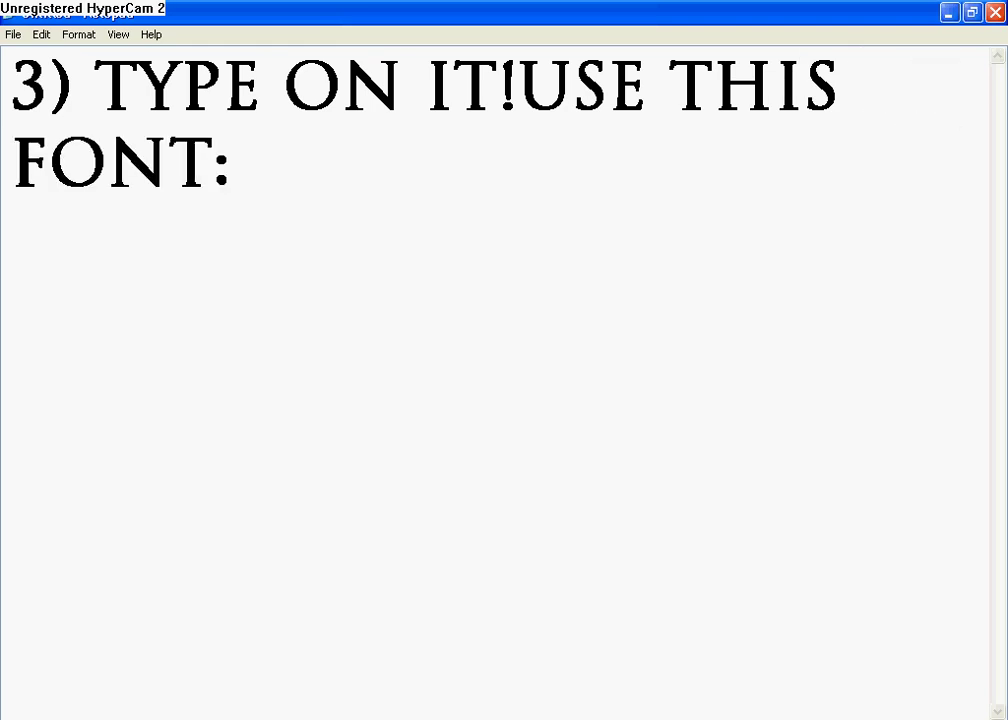
type(" VISIT")
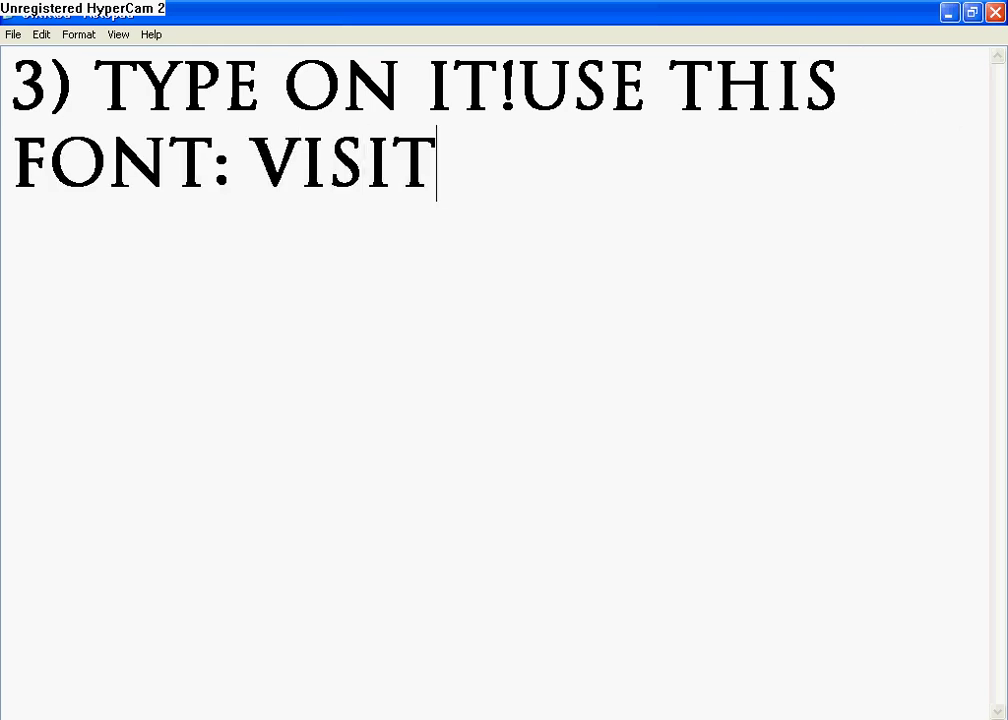
type("O")
key("BackSpace")
key("BackSpace")
type("TO")
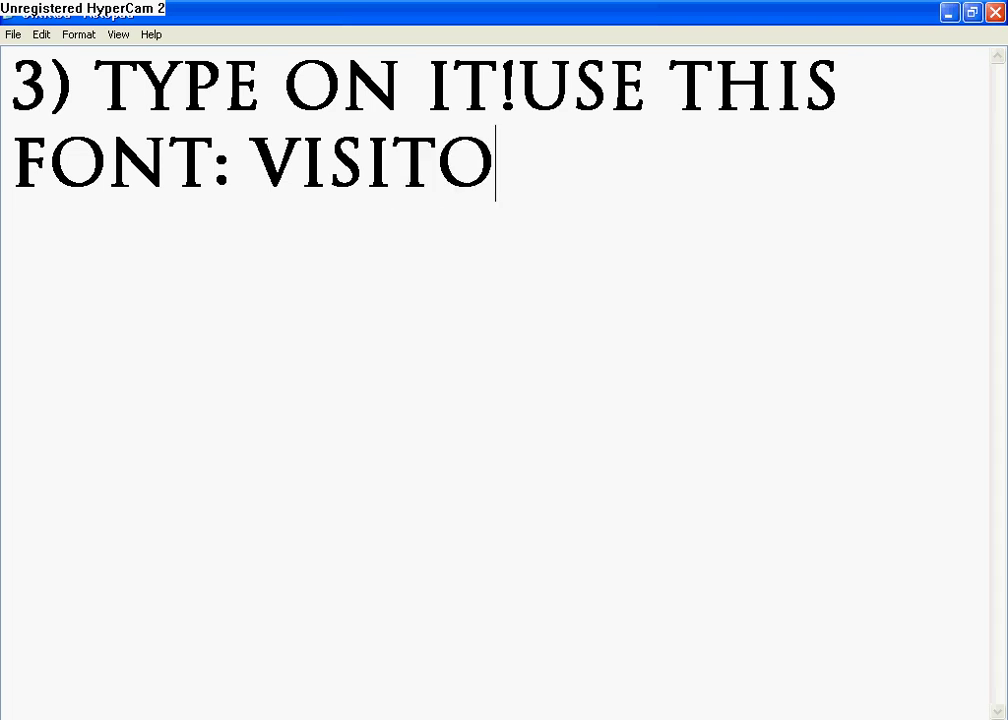
type("R TT1")
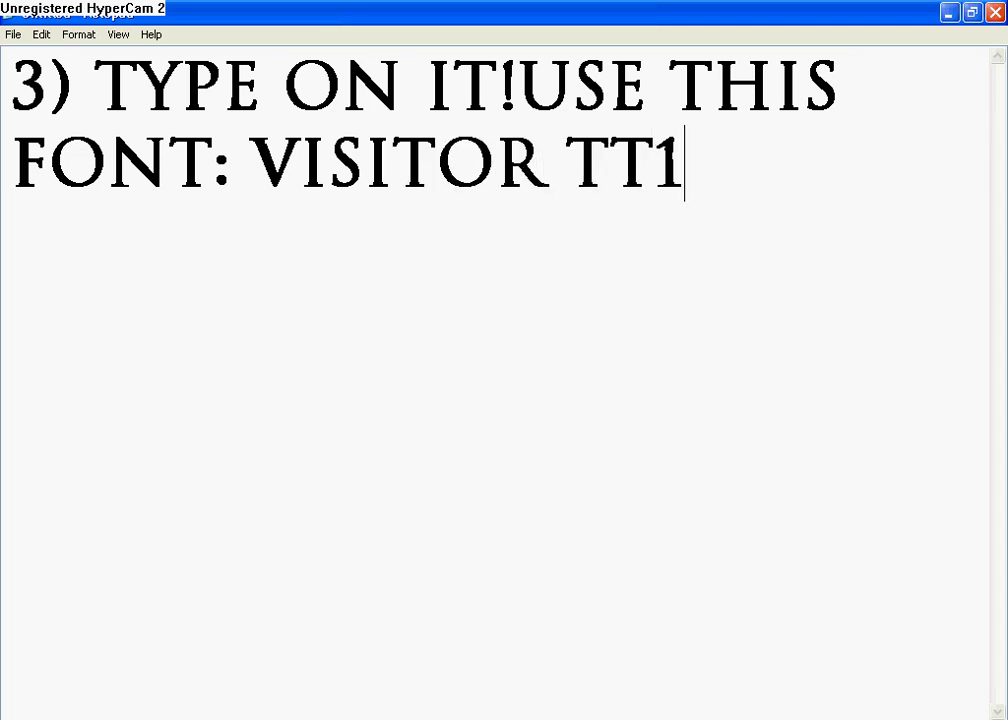
type("!")
Step: Clear the whole instruction from Notepad and return to Photoshop
key("BackSpace")
key("BackSpace")
key("BackSpace")
key("BackSpace")
key("BackSpace")
key("BackSpace")
key("BackSpace")
key("BackSpace")
key("BackSpace")
key("BackSpace")
key("BackSpace")
key("BackSpace")
key("BackSpace")
key("BackSpace")
key("BackSpace")
key("BackSpace")
key("BackSpace")
key("BackSpace")
key("BackSpace")
key("BackSpace")
key("BackSpace")
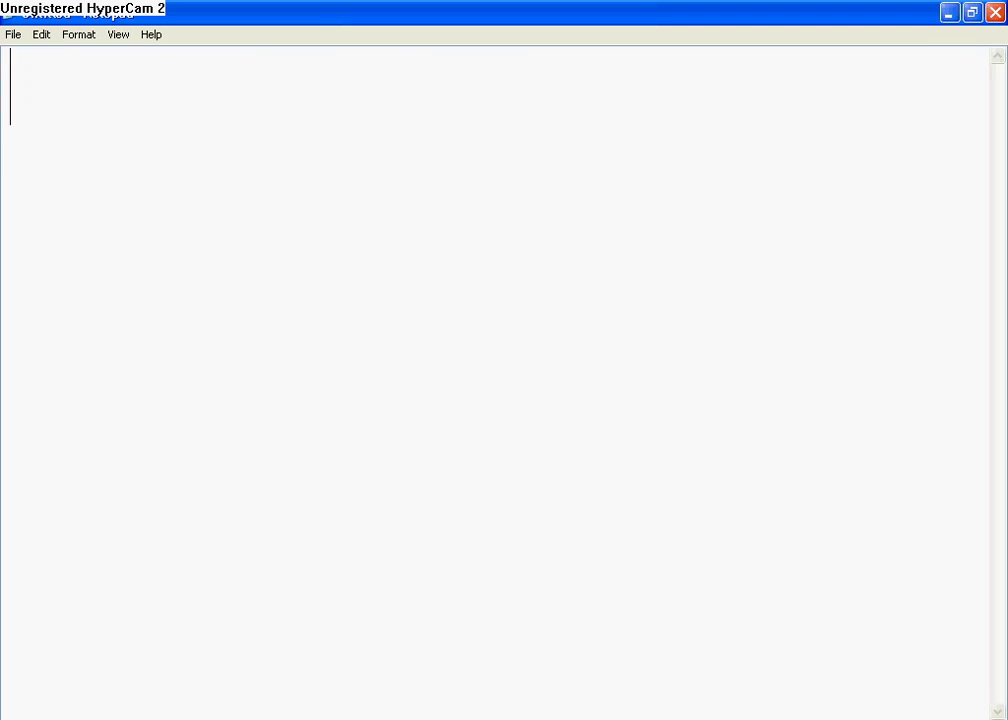
left_click(949, 12)
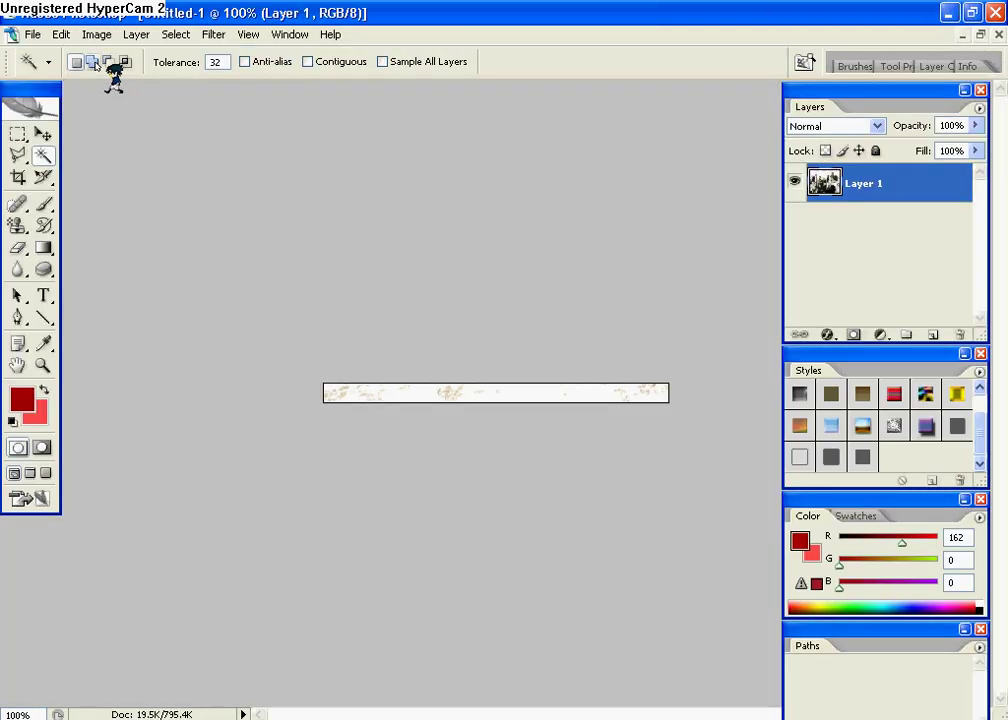
Step: Set the Type tool's font to Visitor TT1 BRK, with the banner enlarged to 300%
left_click(43, 295)
left_click(42, 365)
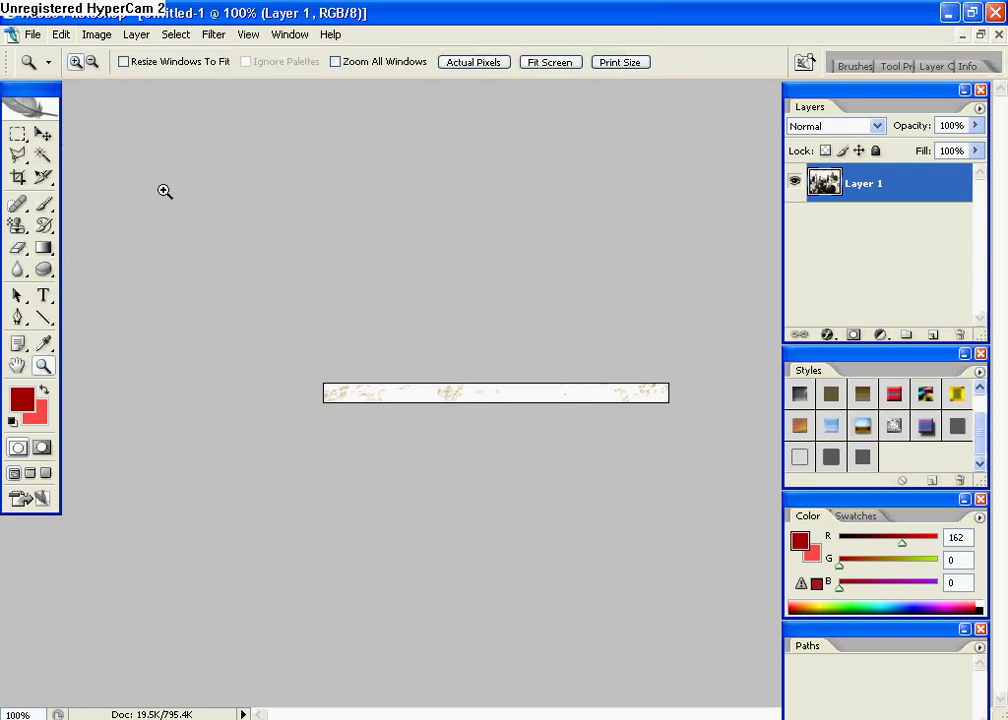
left_click(399, 388)
left_click(299, 365)
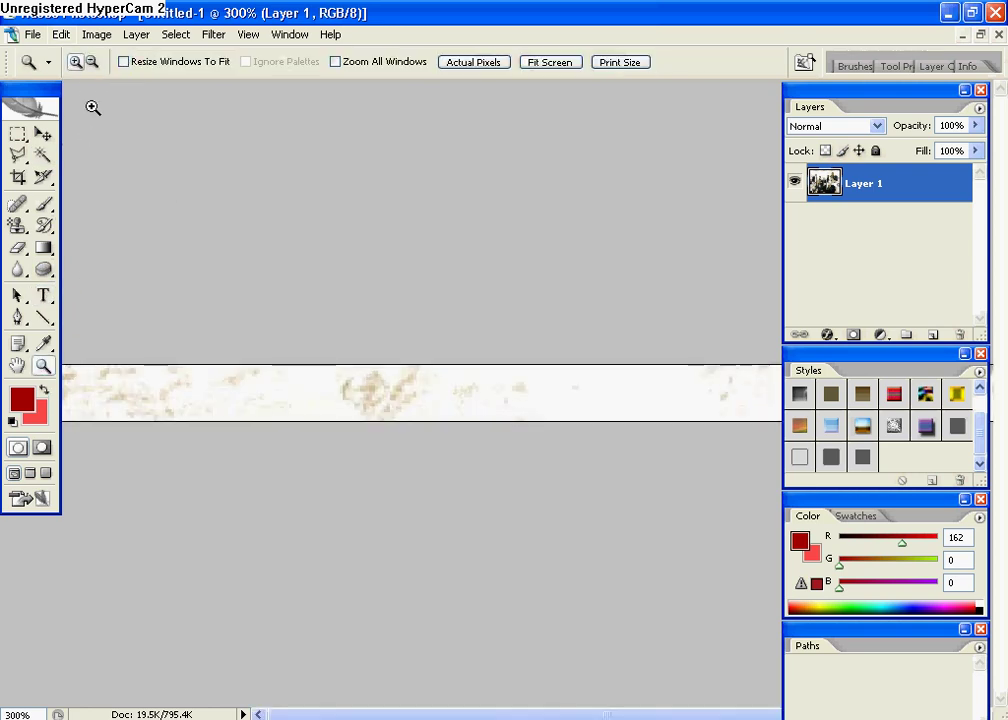
key("t")
left_click(208, 62)
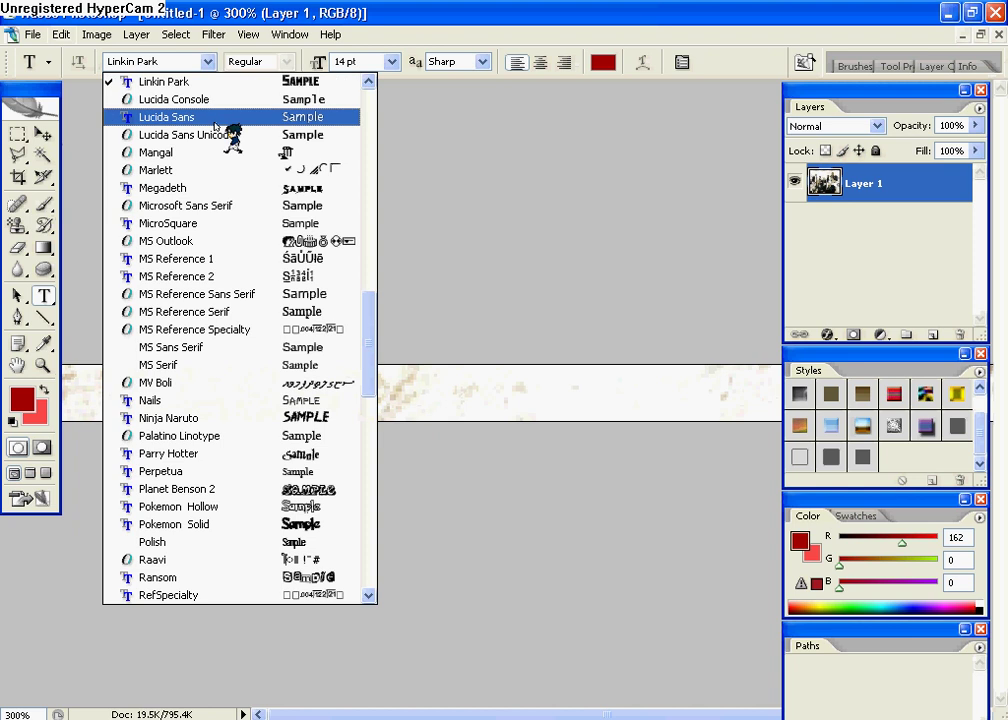
scroll(230, 397, "down", 9)
scroll(230, 397, "down", 8)
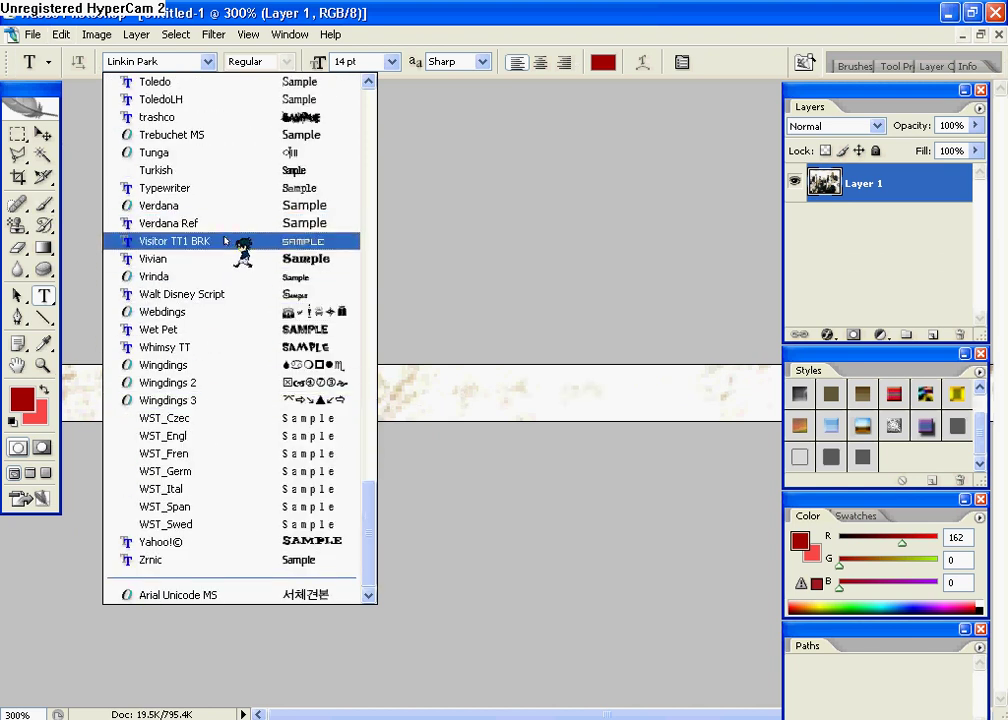
left_click(226, 241)
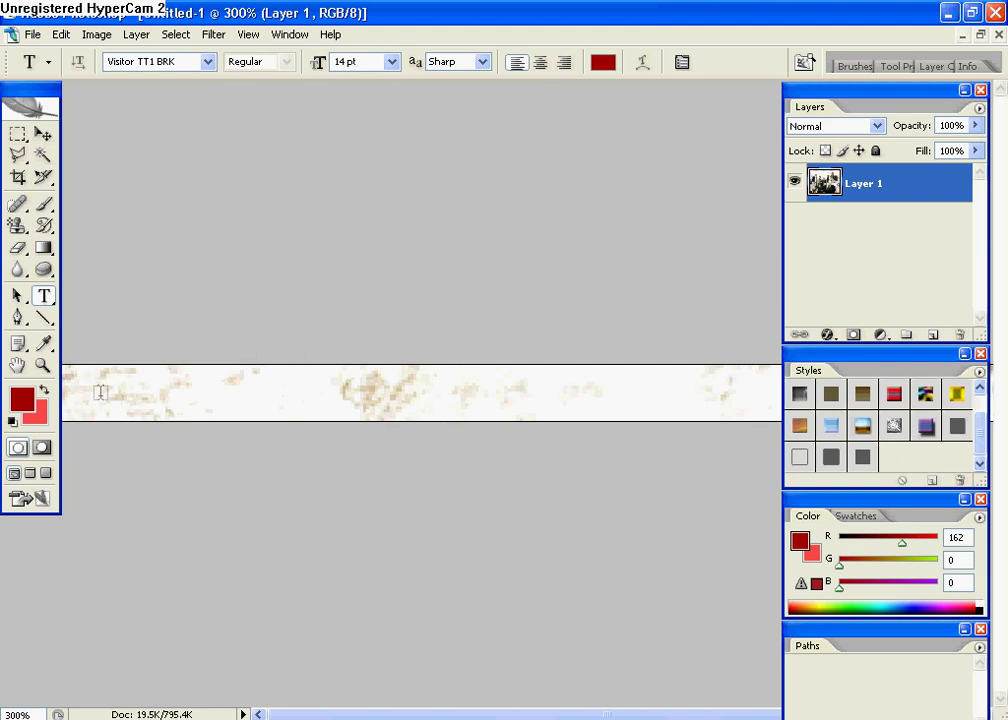
Step: Draw a text box across most of the banner, set the font size to 9 pt and enter the trial text "IU"
left_click_drag(80, 363, 686, 419)
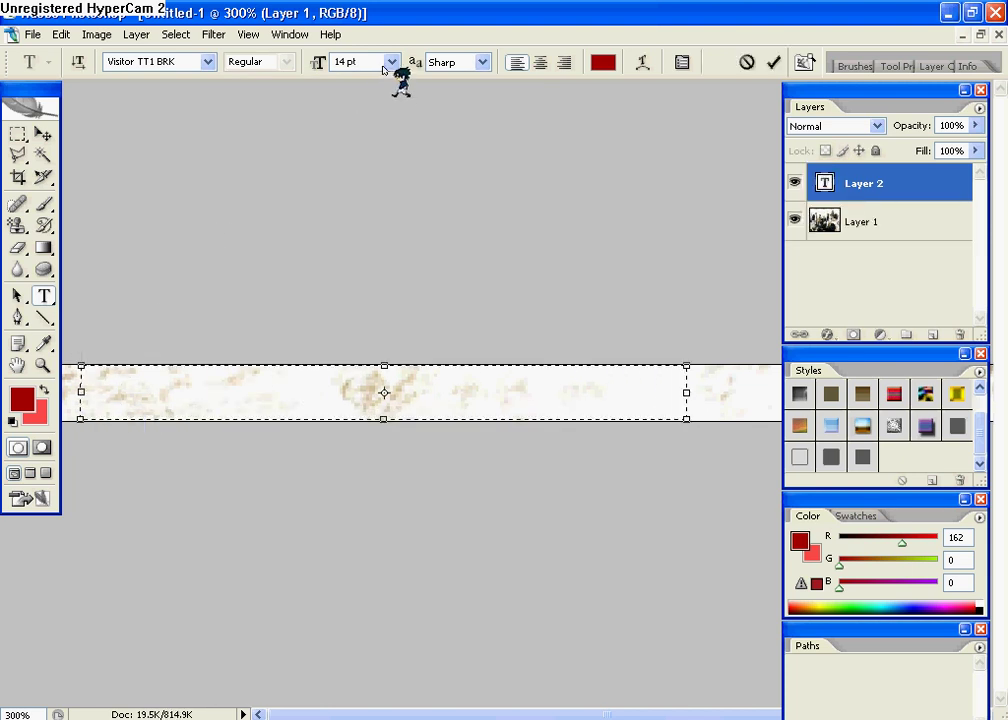
left_click(390, 62)
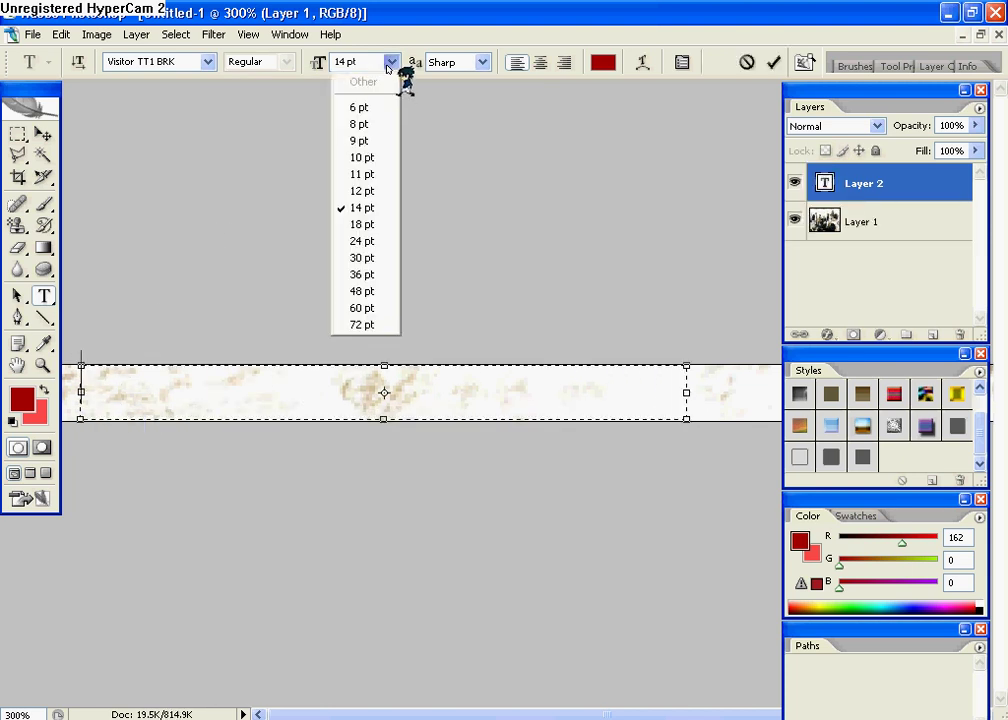
left_click(386, 142)
type("IU")
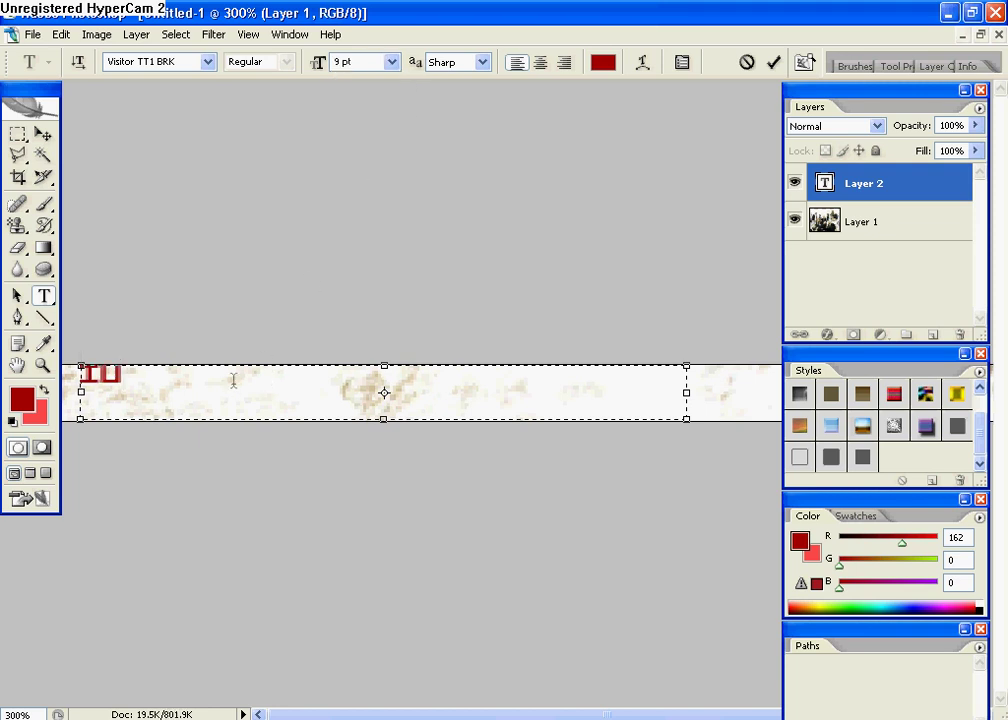
Step: Select the trial text and change its color to white
key("ctrl+a")
left_click(22, 400)
left_click_drag(262, 251, 208, 78)
left_click(682, 167)
left_click(212, 391)
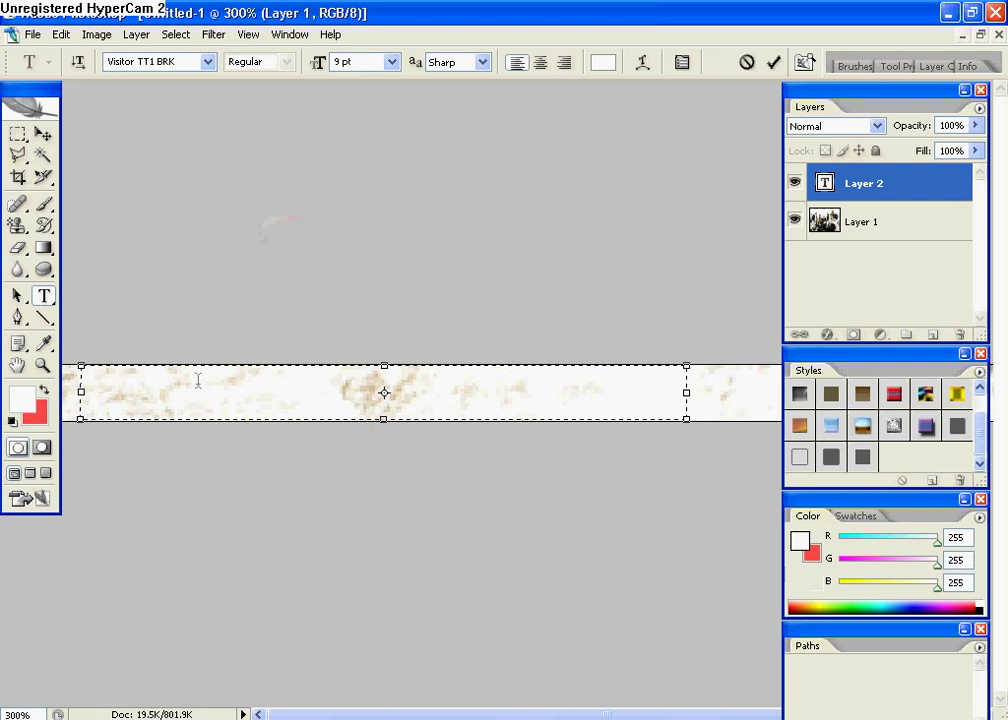
Step: Replace the trial text with "Distructicon rules!" and apply the black outline layer style to it
left_click_drag(166, 380, 87, 359)
key("BackSpace")
left_click(834, 454)
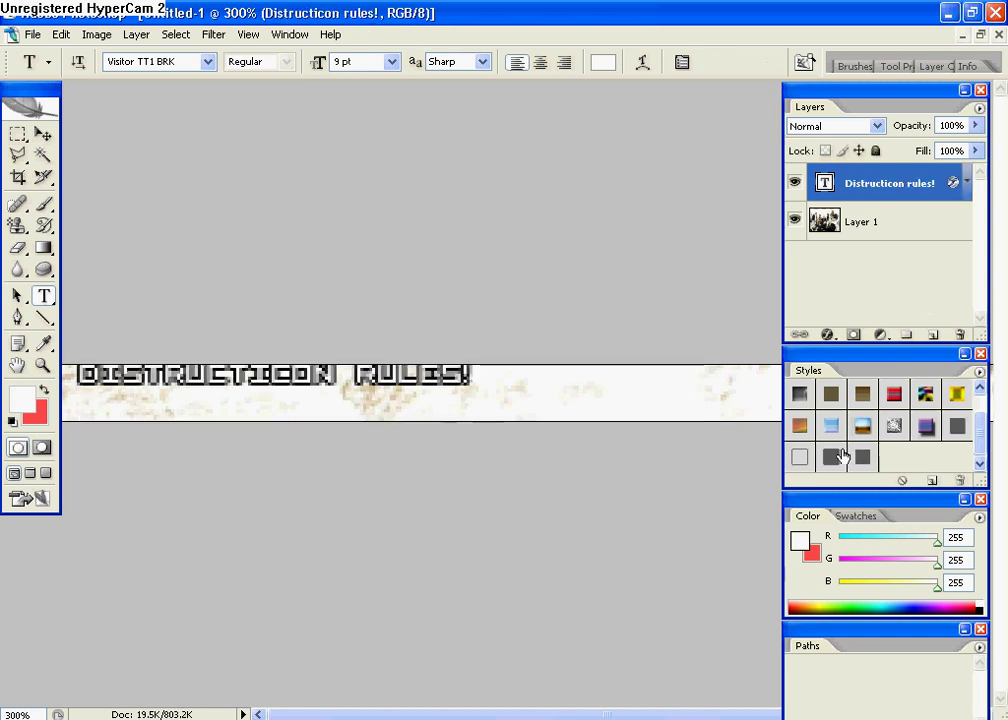
Step: Move the "Distructicon rules!" text down to the middle of the banner's height and set its anti-aliasing to None
left_click(388, 364)
left_click_drag(481, 482, 489, 498)
left_click_drag(543, 404, 88, 305)
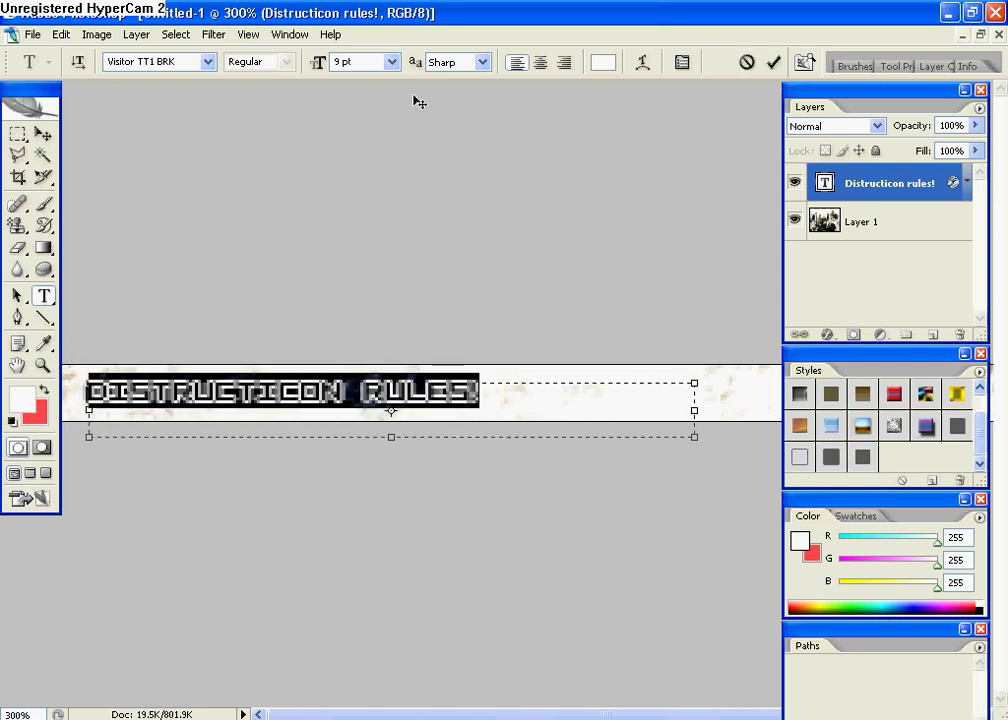
left_click(482, 62)
left_click(474, 84)
left_click(570, 382)
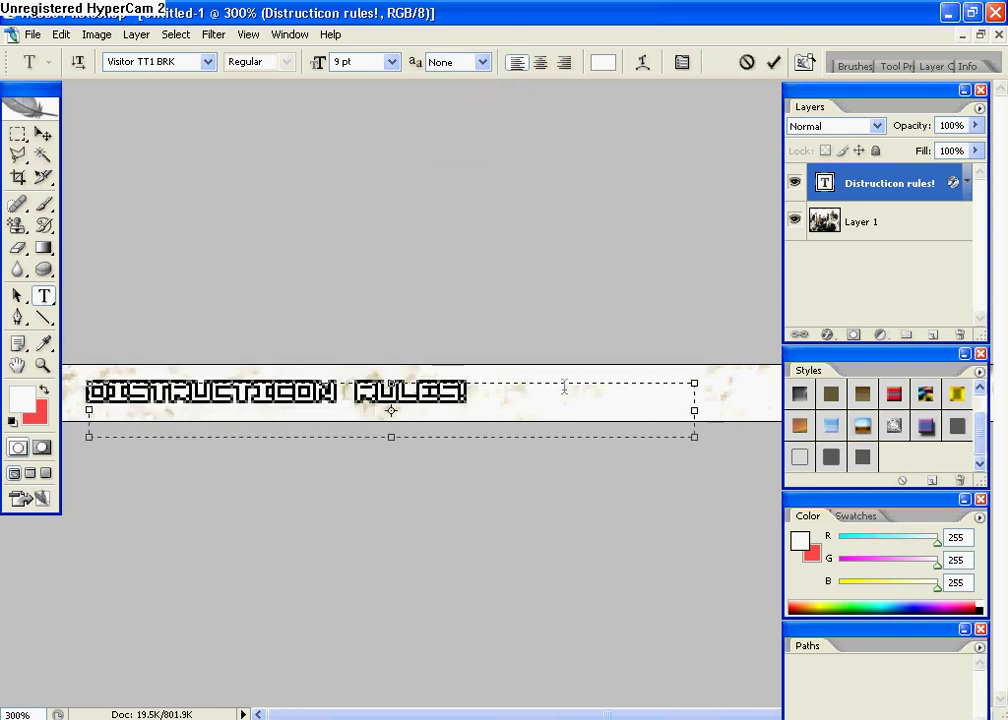
Step: Set the font size of the whole "Distructicon rules!" text to 8 pt
left_click_drag(474, 400, 85, 380)
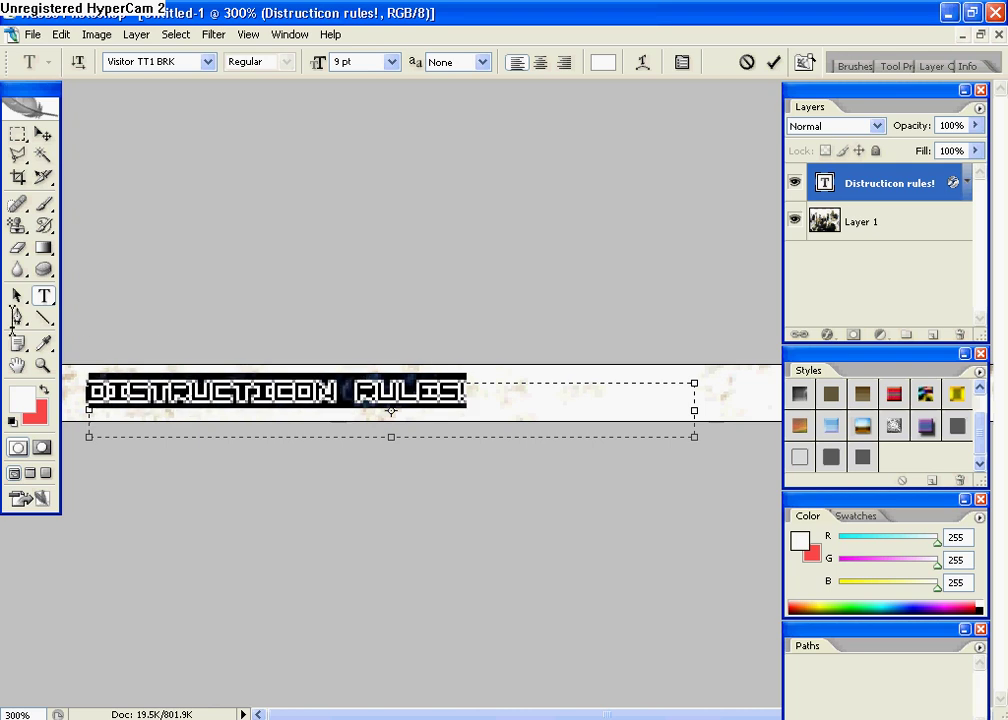
left_click(391, 62)
left_click(392, 124)
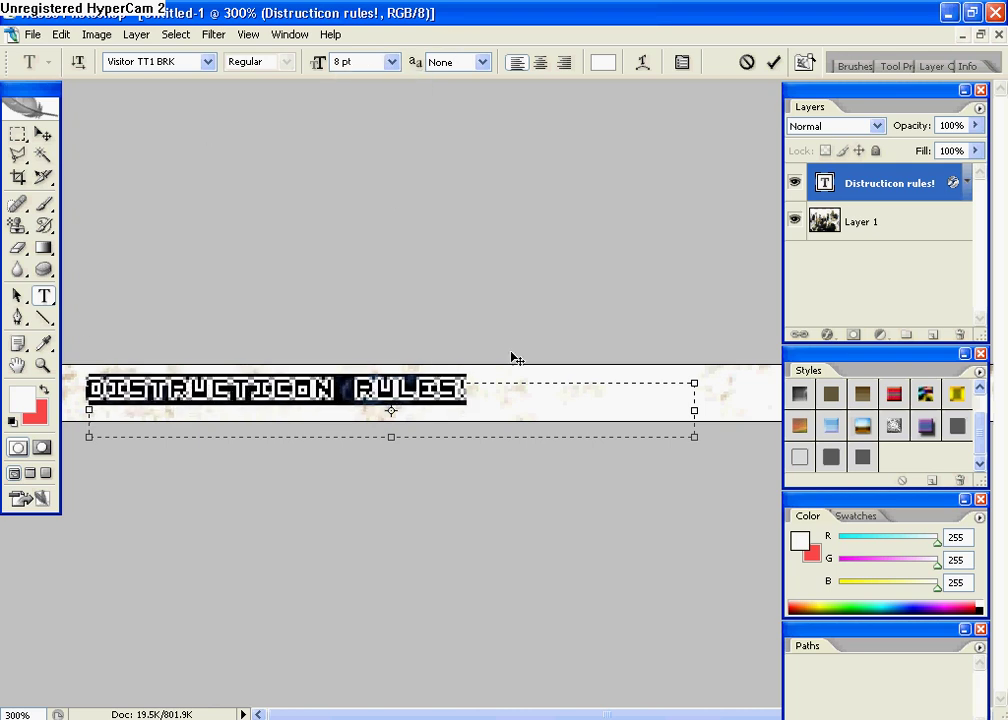
left_click(520, 377)
Step: Move the text close to the banner's left end, vertically centered, and commit the text edit
left_click_drag(577, 432, 547, 436)
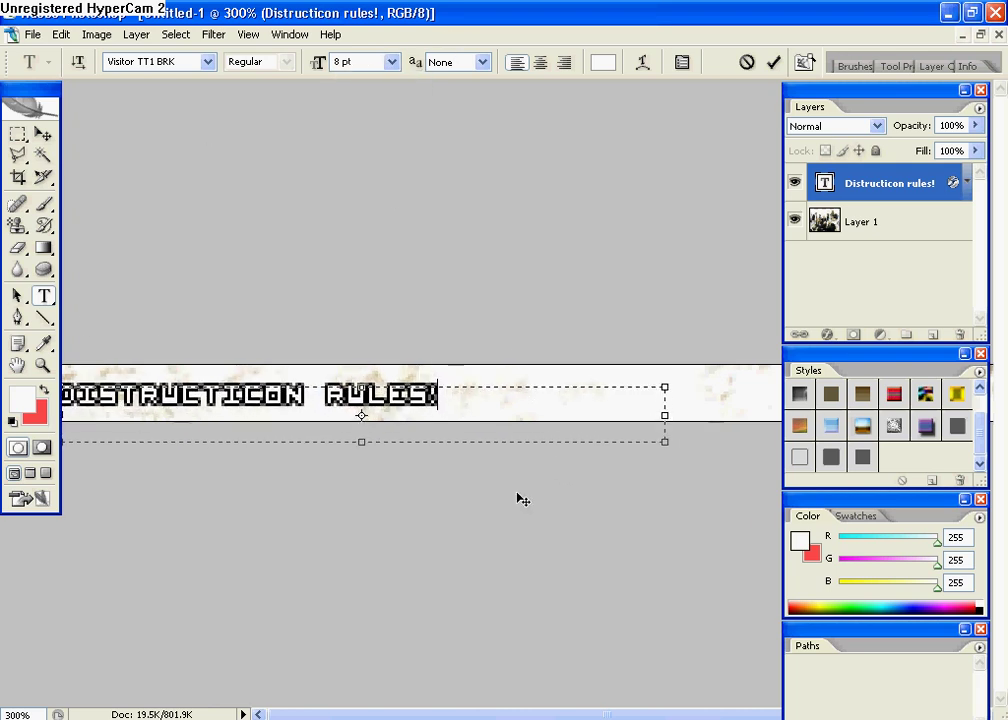
double_click(43, 93)
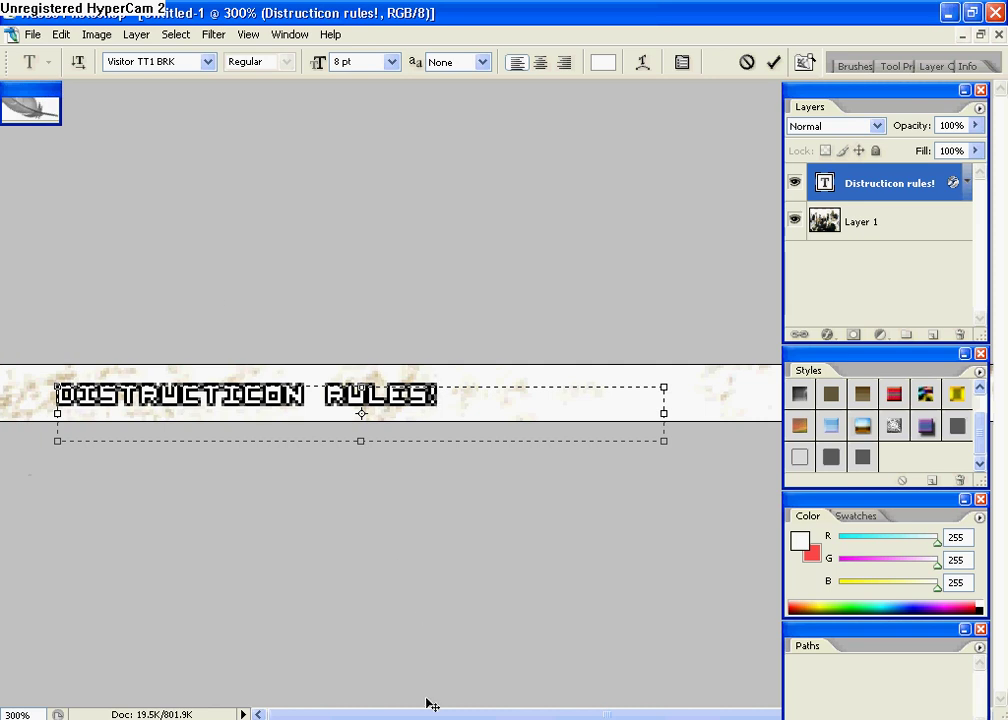
left_click_drag(388, 526, 361, 531)
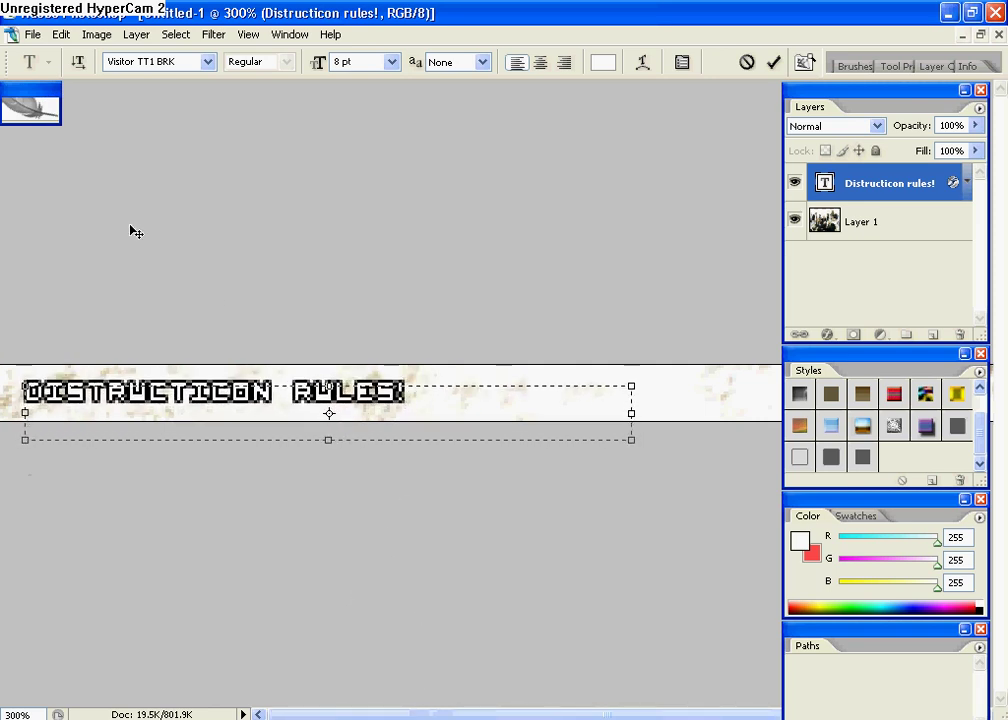
double_click(43, 96)
left_click(43, 155)
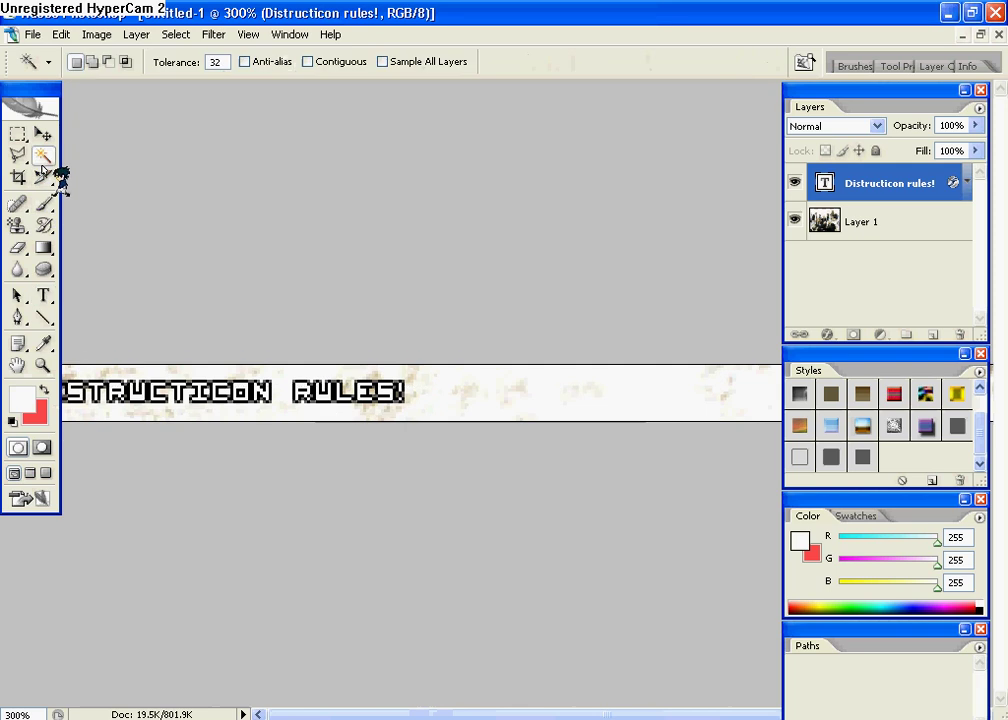
Step: Set the foreground color to black and select the Line tool with a 1 px weight
left_click(22, 399)
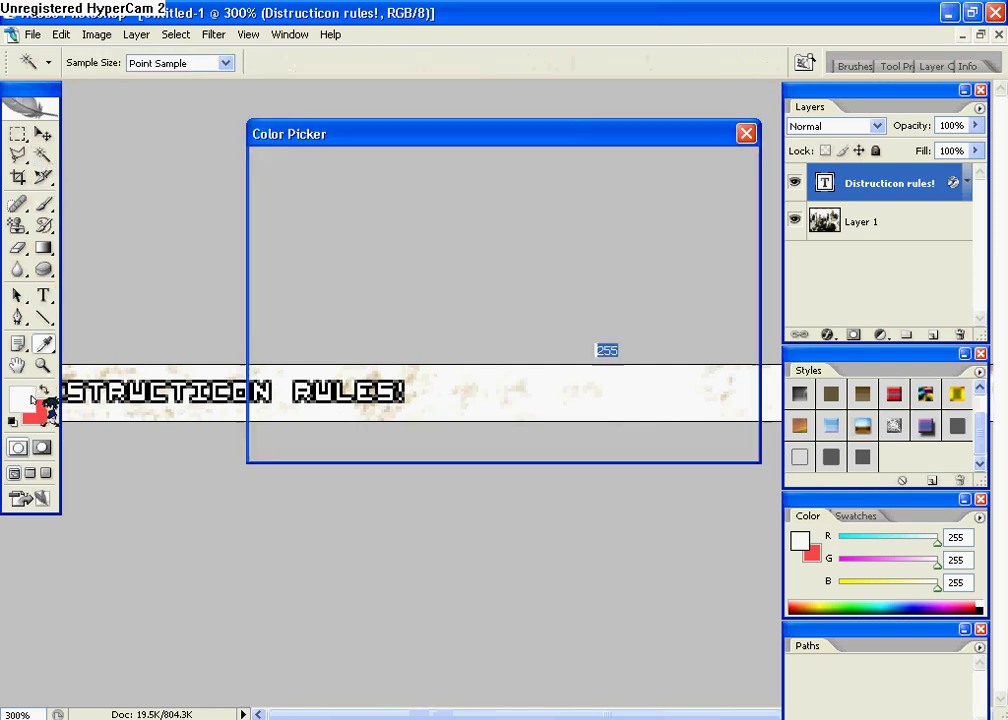
left_click(701, 167)
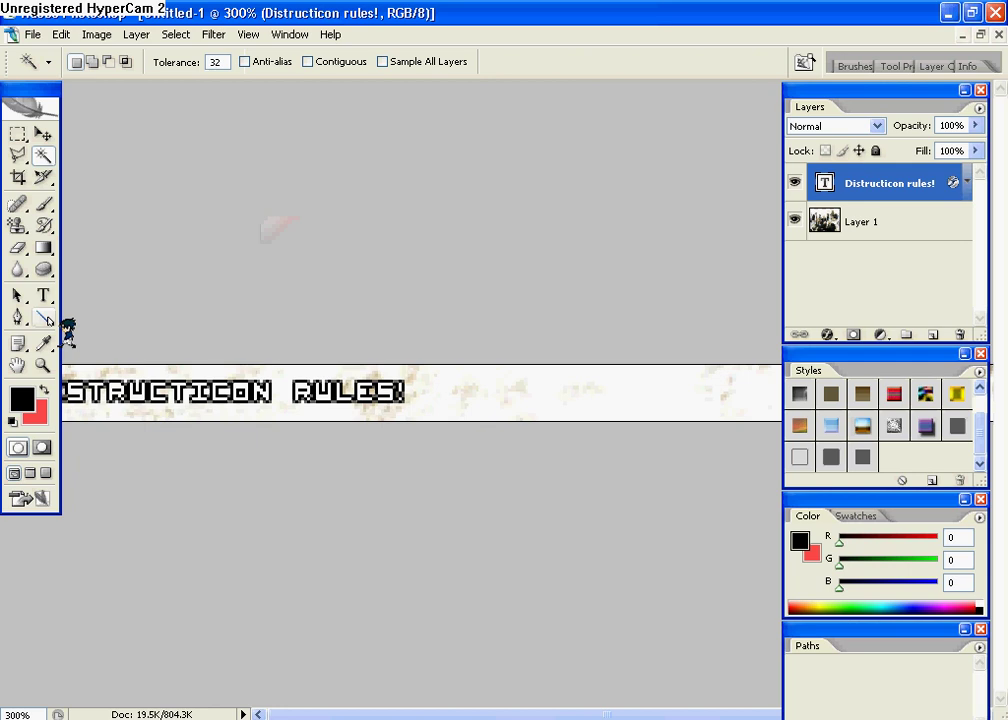
left_click(46, 318)
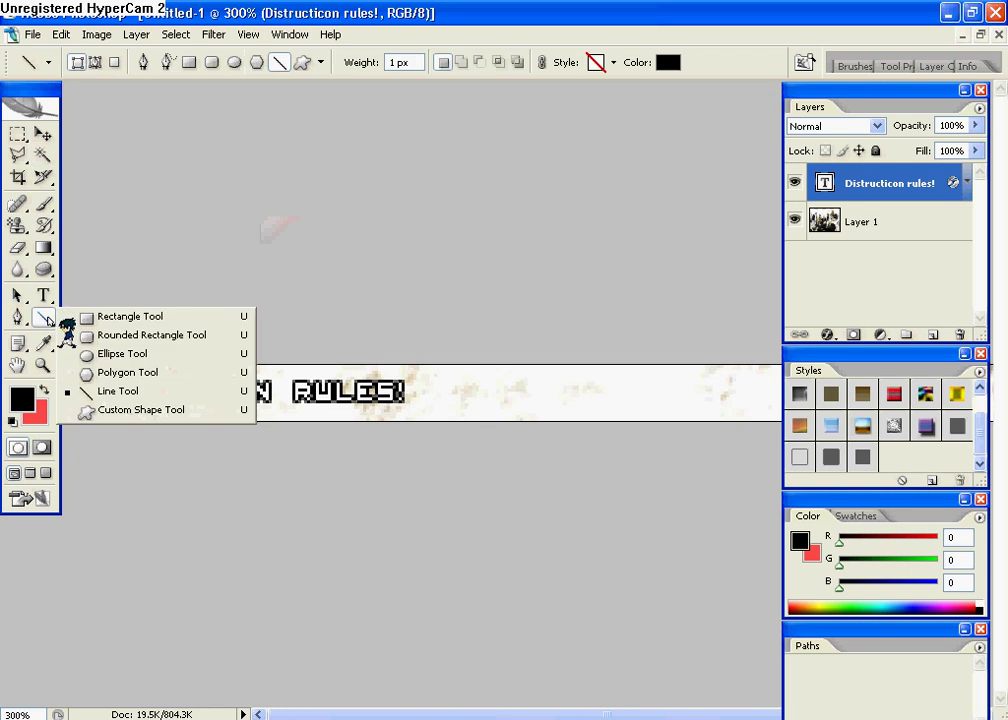
left_click(227, 230)
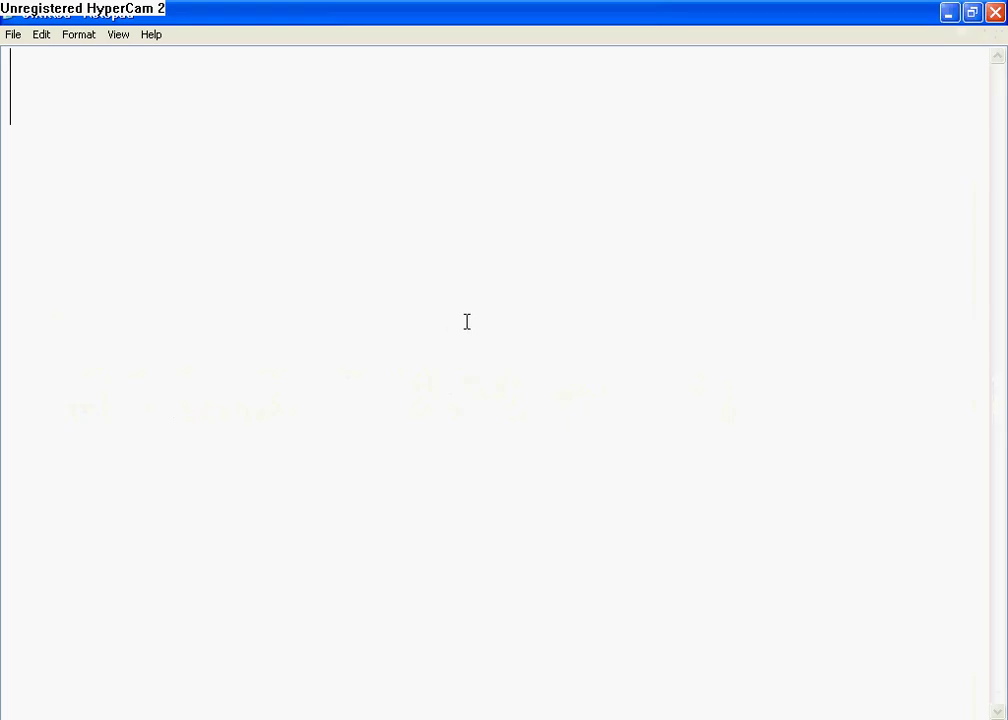
Step: Write the instruction "5) USE LINE TOOL!" in Notepad
type("5")
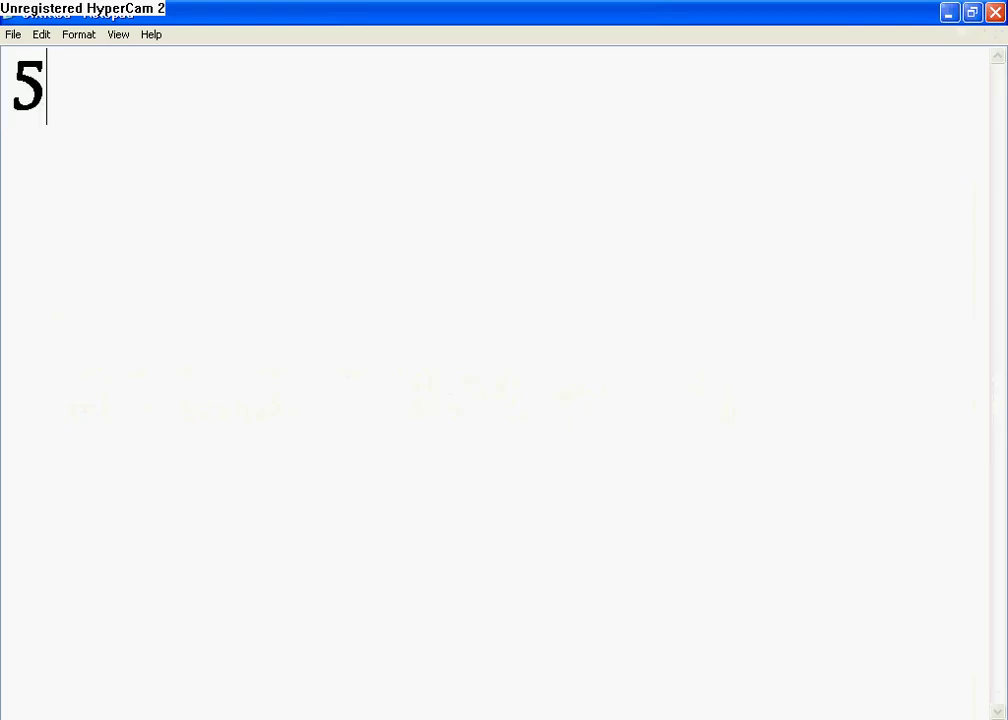
type(") USE")
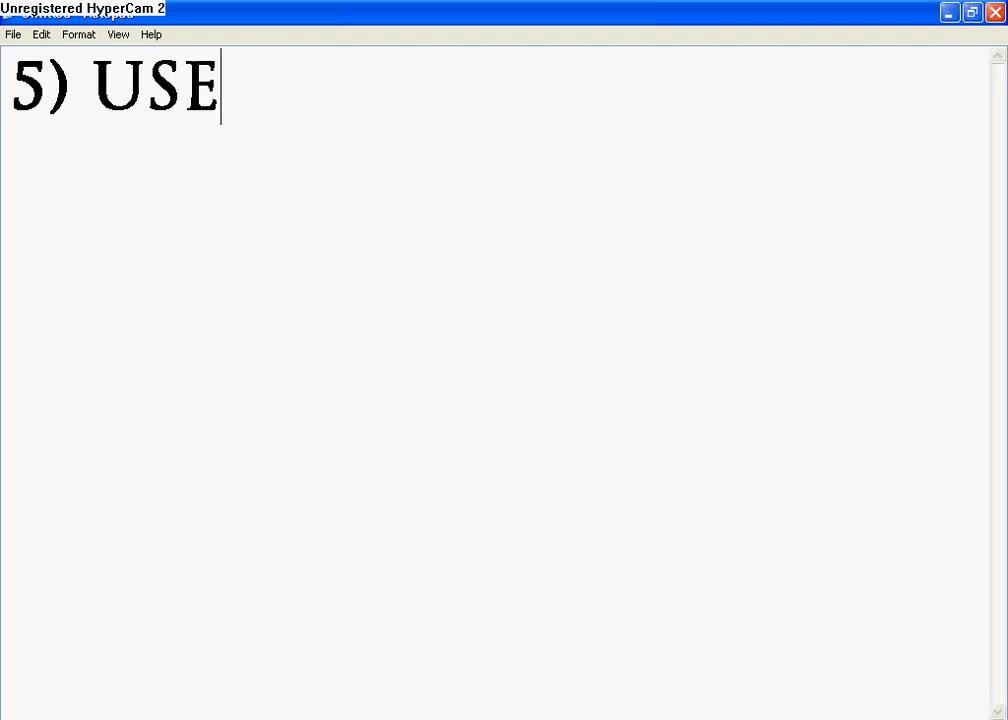
type(" LINE")
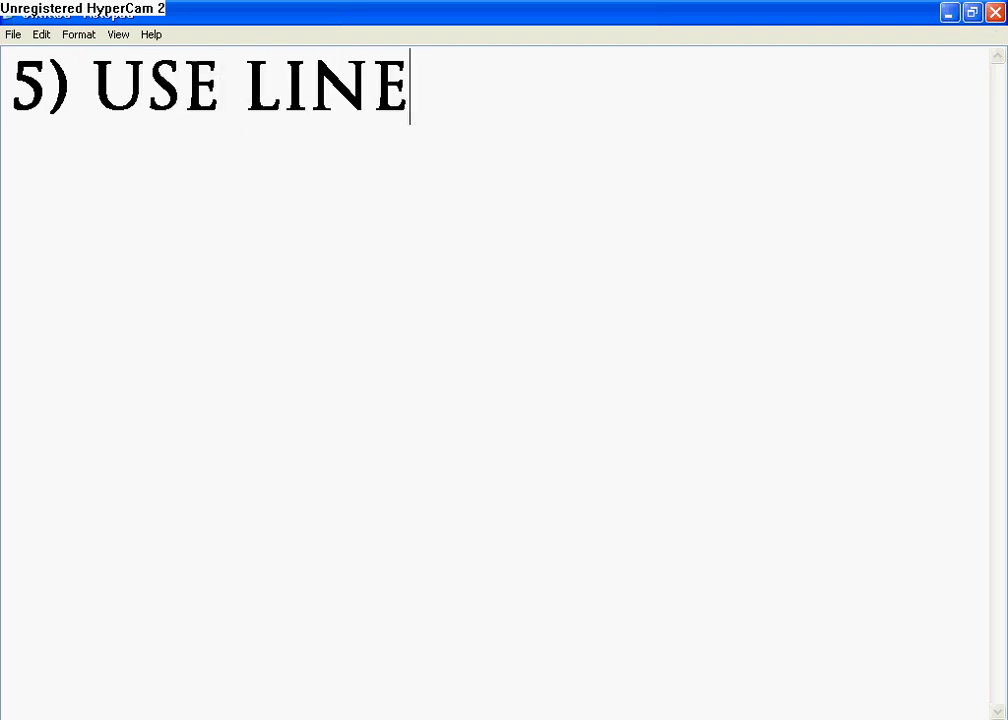
type(" TOOL!")
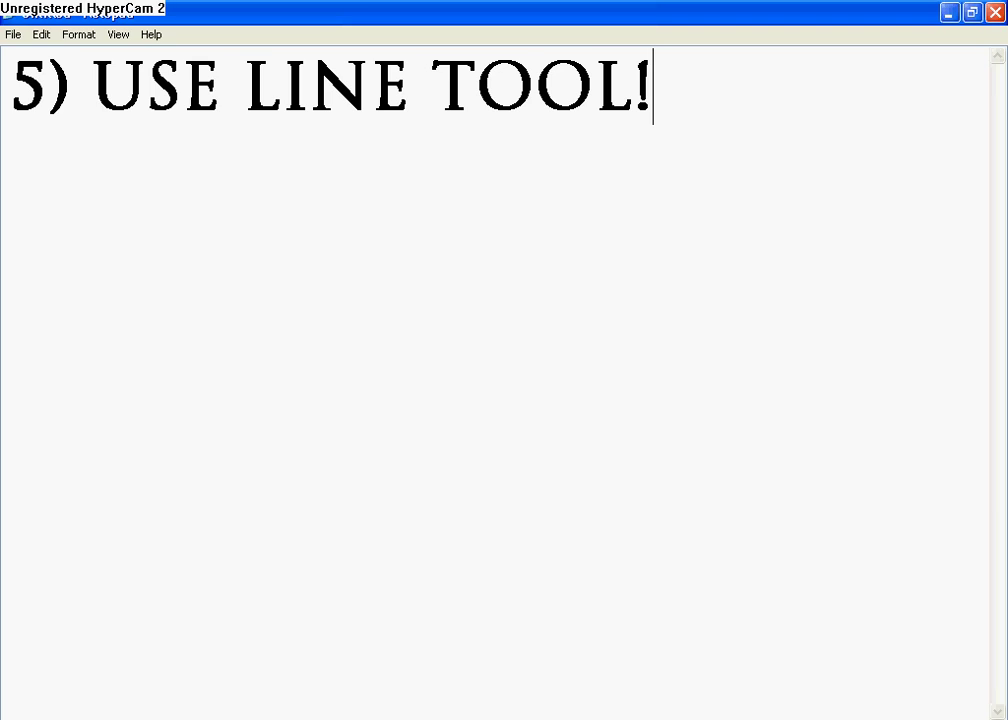
Step: Clear the line tool instruction from the Notepad page and switch back to Photoshop
key("BackSpace")
key("BackSpace")
key("BackSpace")
key("BackSpace")
key("BackSpace")
key("BackSpace")
key("BackSpace")
key("BackSpace")
key("BackSpace")
key("BackSpace")
key("BackSpace")
key("BackSpace")
key("BackSpace")
key("BackSpace")
key("BackSpace")
key("BackSpace")
key("BackSpace")
left_click(948, 12)
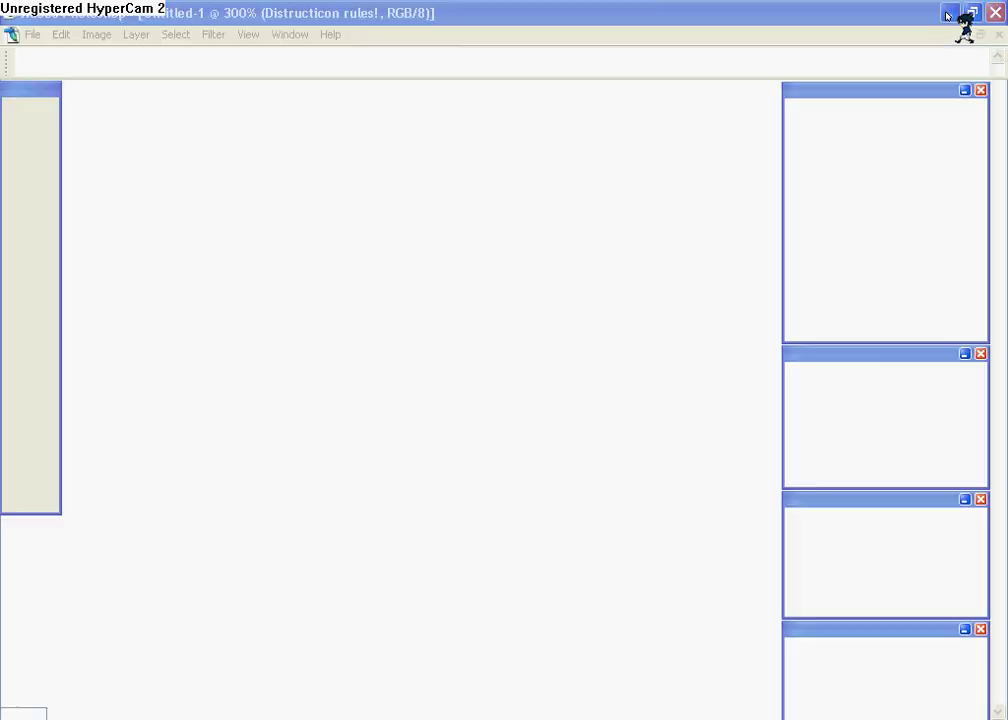
Step: Collapse the Styles palette and move it above the banner so that it no longer covers the artwork
double_click(32, 90)
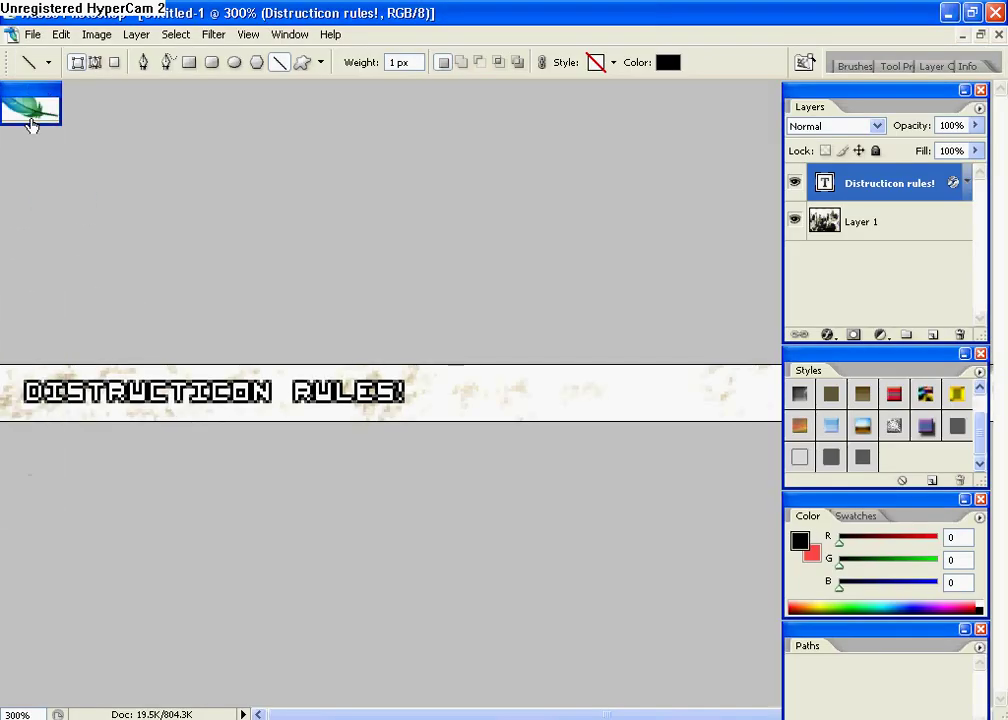
double_click(34, 95)
left_click(42, 366)
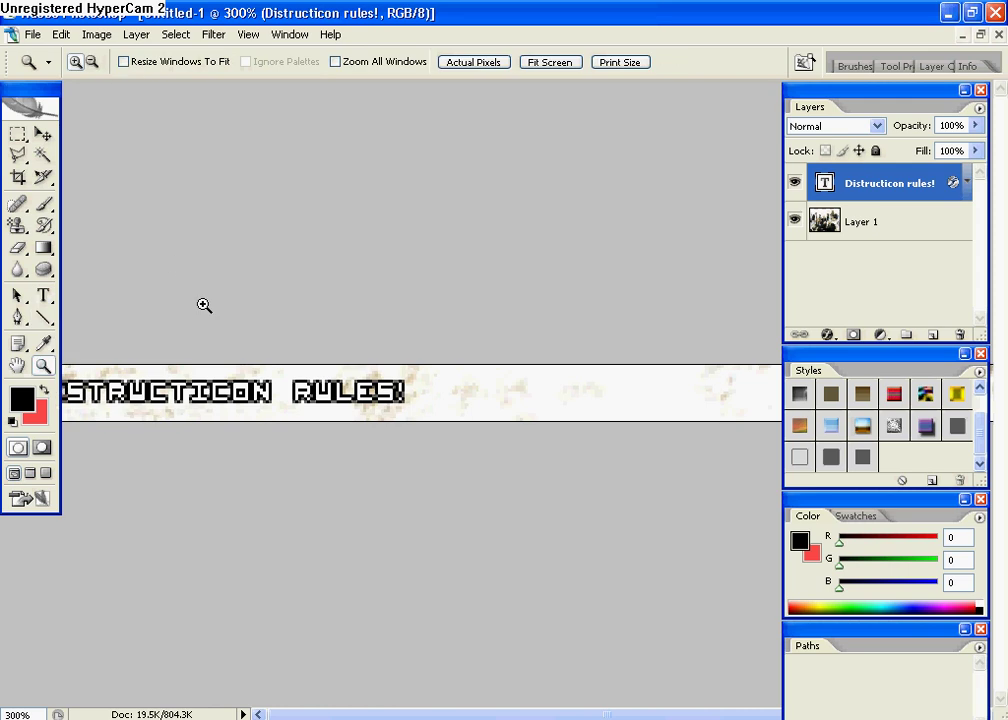
left_click(292, 383)
left_click(292, 383)
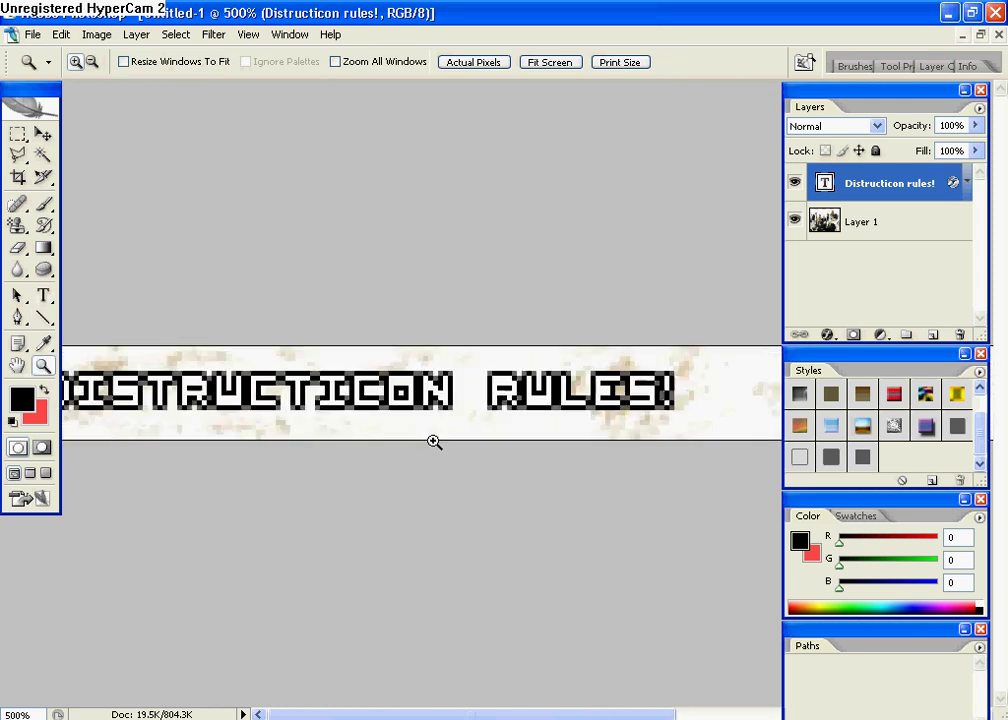
double_click(830, 356)
left_click_drag(840, 358, 675, 241)
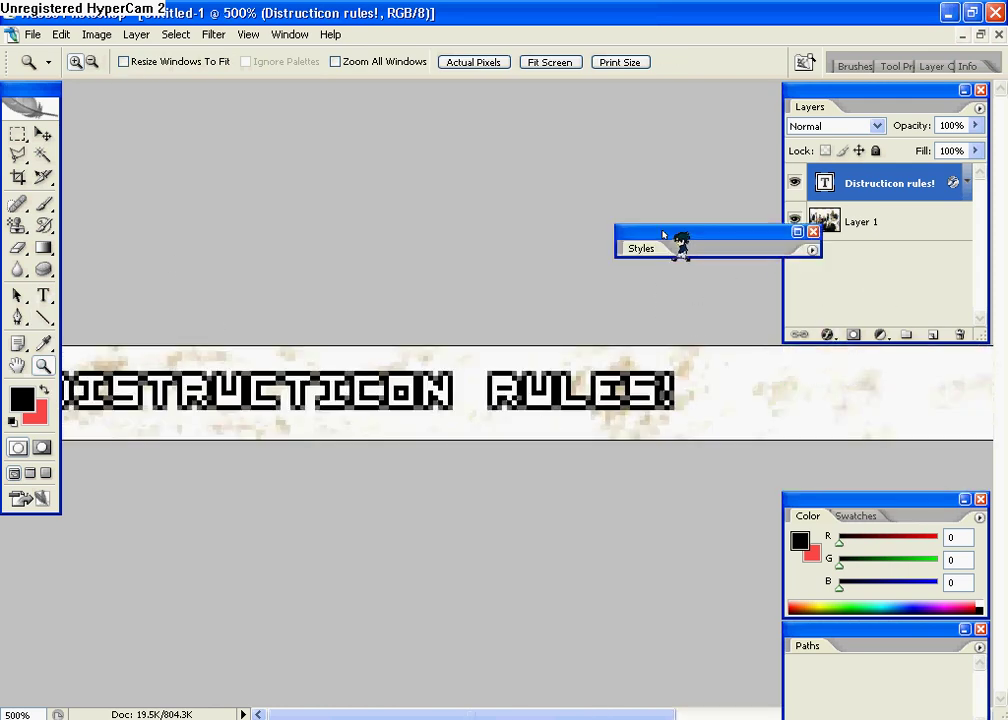
Step: Draw a 1 px black line along the banner's left edge, try another along the bottom edge, and undo the bottom one
left_click(43, 317)
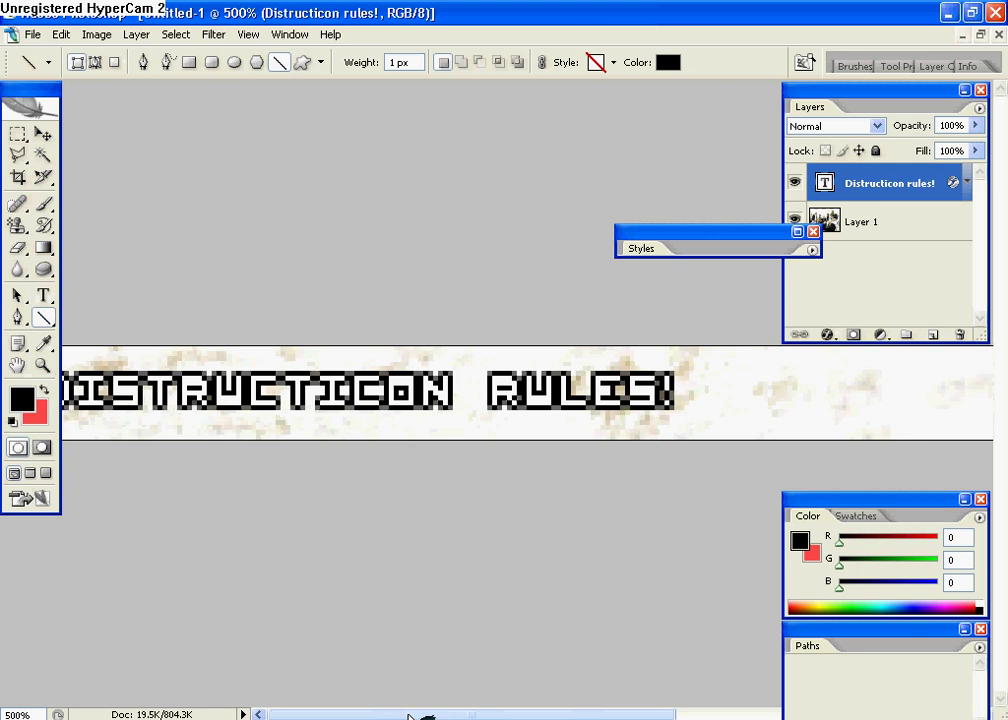
double_click(29, 89)
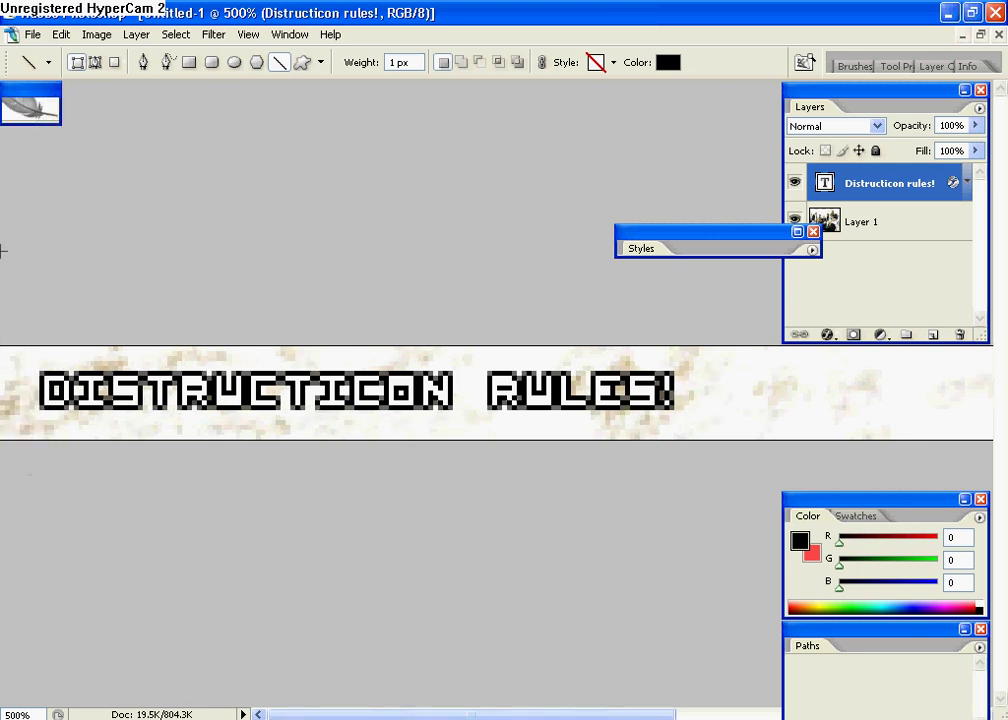
mouse_move(4, 395)
left_mouse_down()
mouse_move(5, 450)
mouse_move(742, 439)
mouse_move(912, 457)
mouse_move(985, 430)
mouse_move(988, 449)
mouse_move(995, 438)
left_mouse_up()
left_click_drag(725, 712, 400, 712)
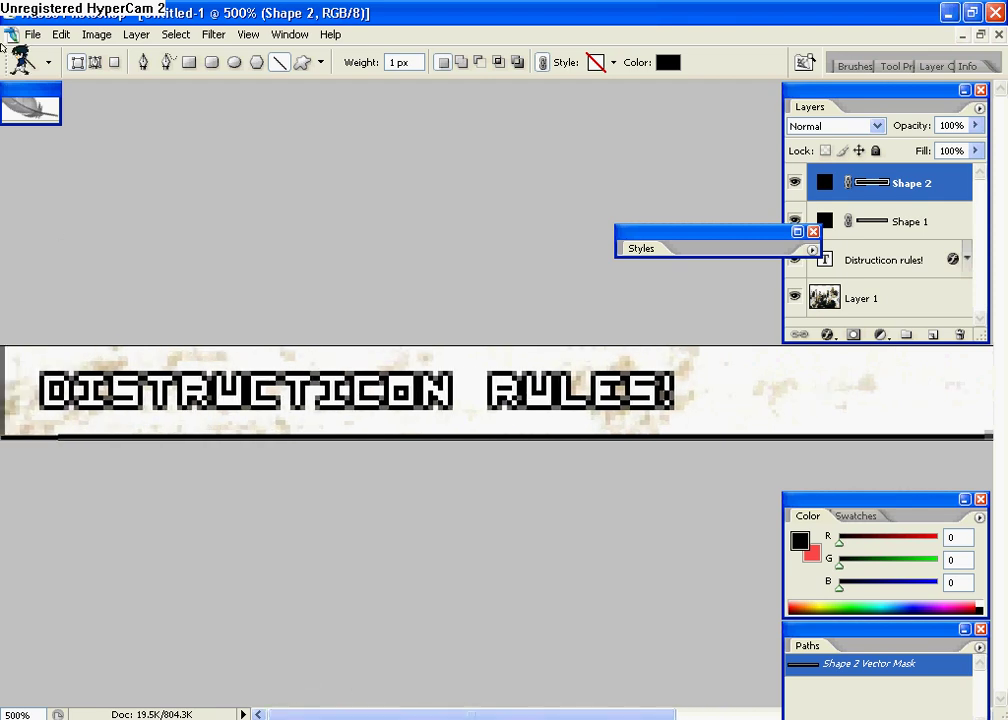
left_click(61, 34)
left_click(80, 56)
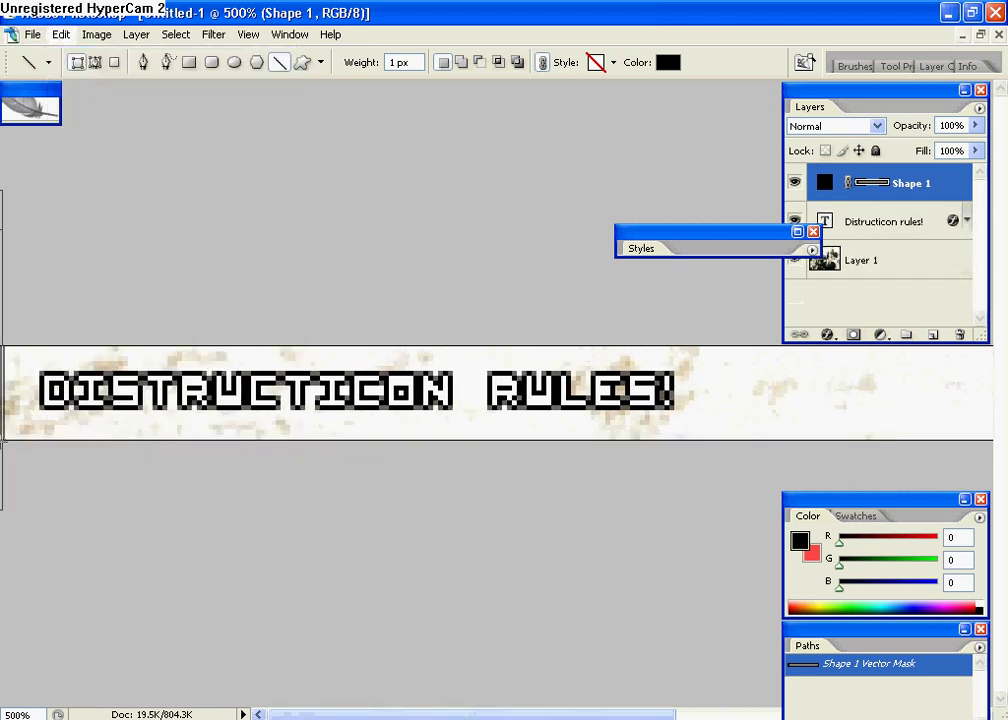
key("ctrl+z")
Step: Draw 1 px black lines along the full length of the banner's bottom, top and right edges with the Line tool
left_click_drag(3, 438, 907, 438)
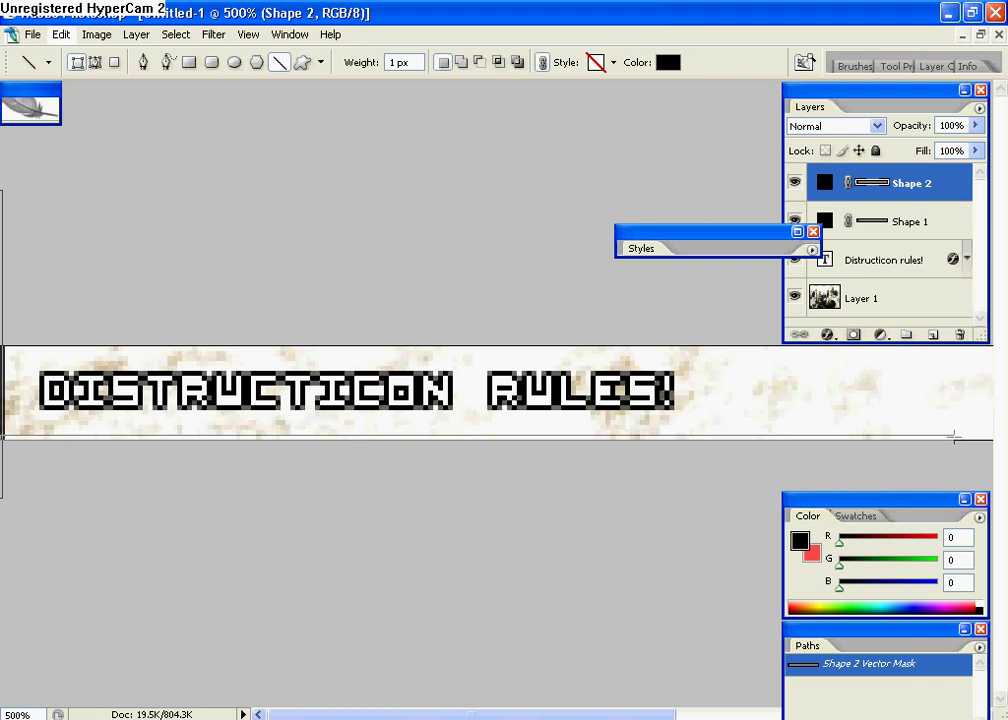
left_click_drag(988, 437, 995, 438)
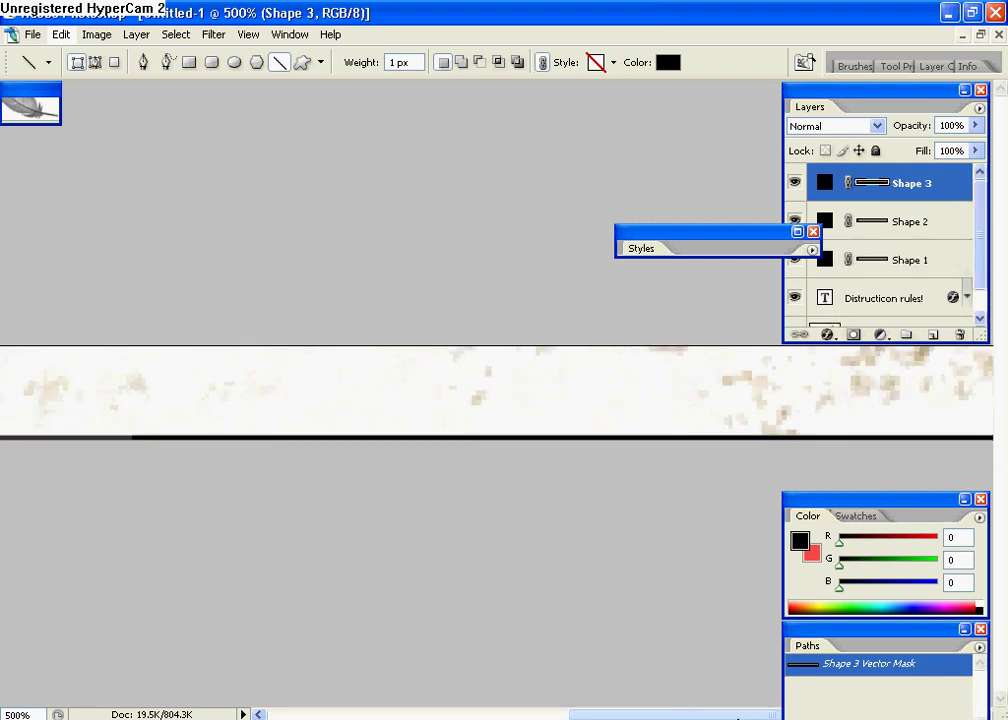
left_click_drag(757, 714, 456, 714)
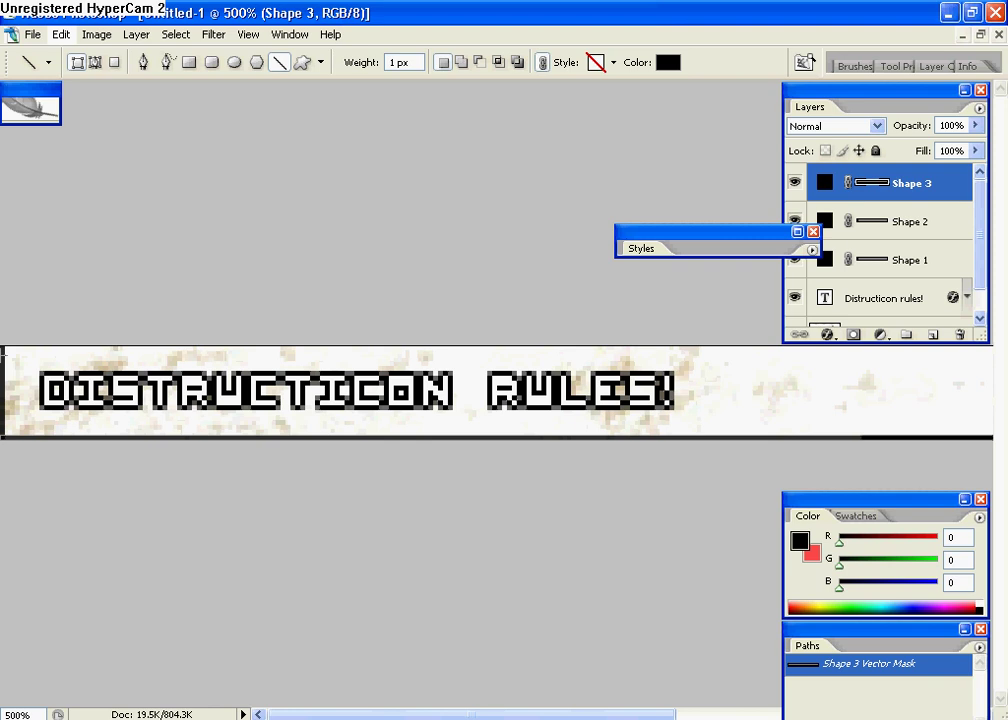
left_click_drag(38, 358, 996, 350)
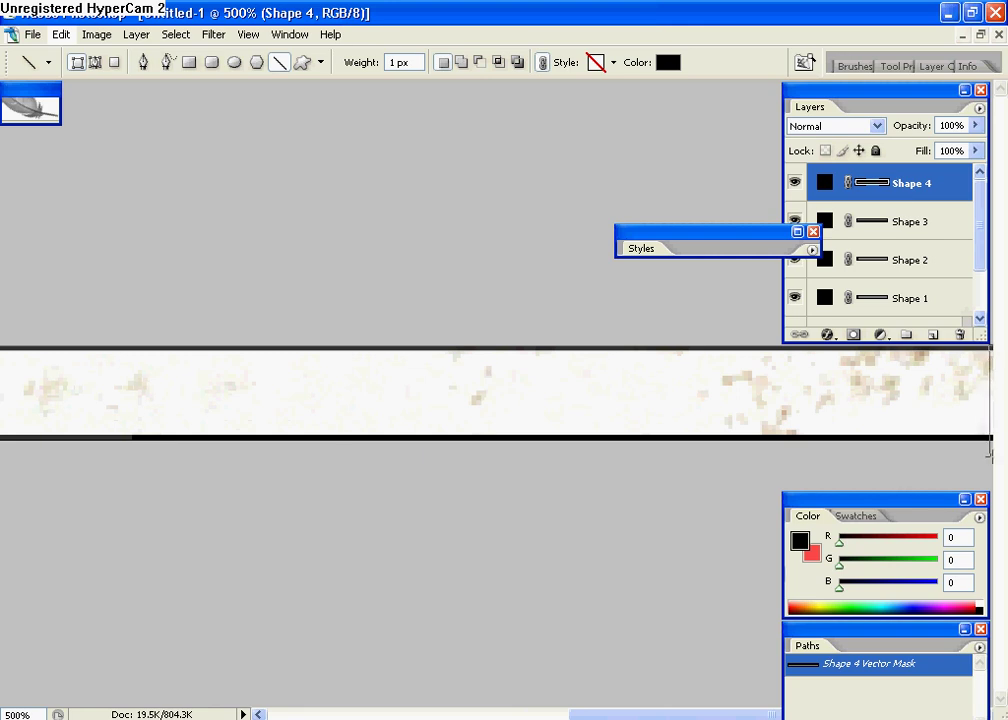
left_click_drag(990, 456, 990, 456)
left_click_drag(590, 714, 272, 714)
Step: Rasterize the right edge line's shape layer using the Brush tool prompt, and select the Elliptical Marquee tool
double_click(32, 89)
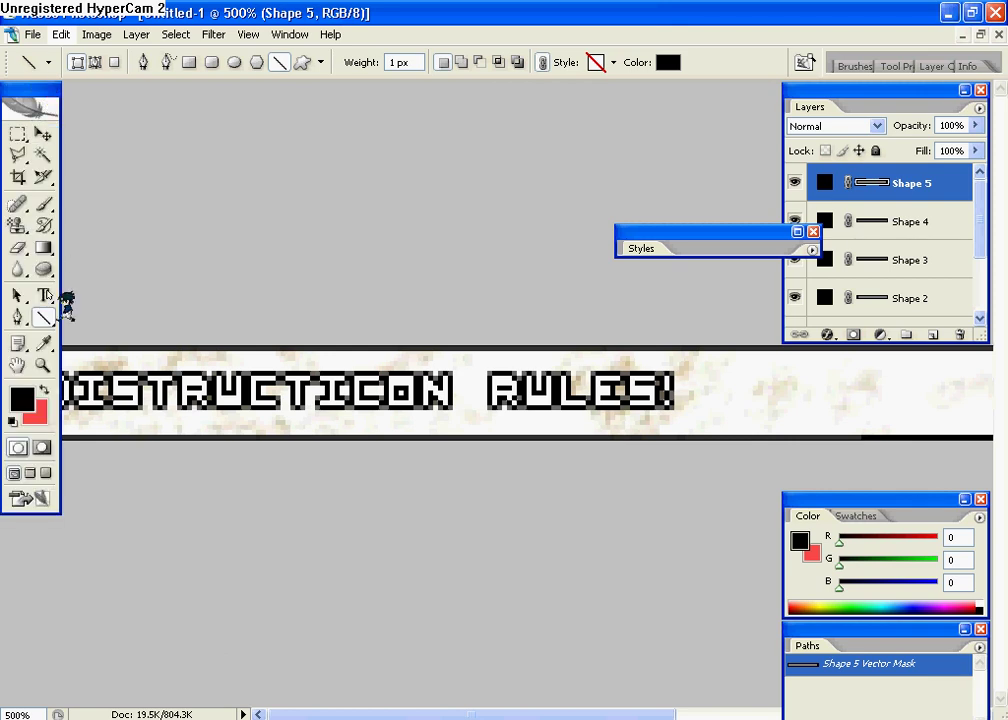
left_click(43, 366)
left_click(91, 62)
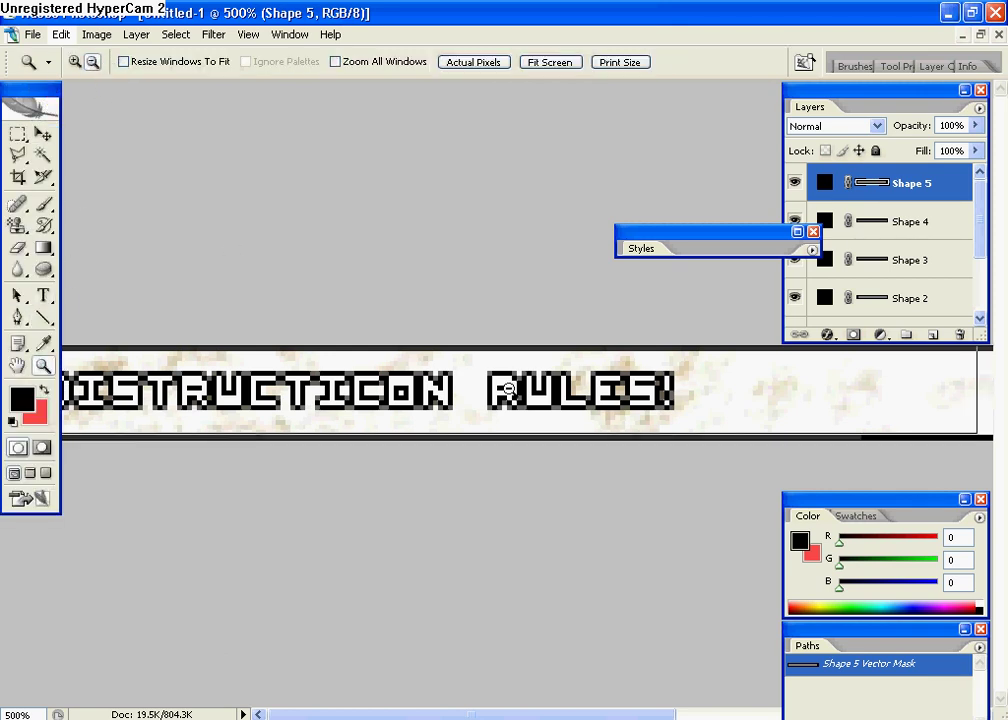
left_click(535, 394)
left_click(535, 394)
left_click(535, 394)
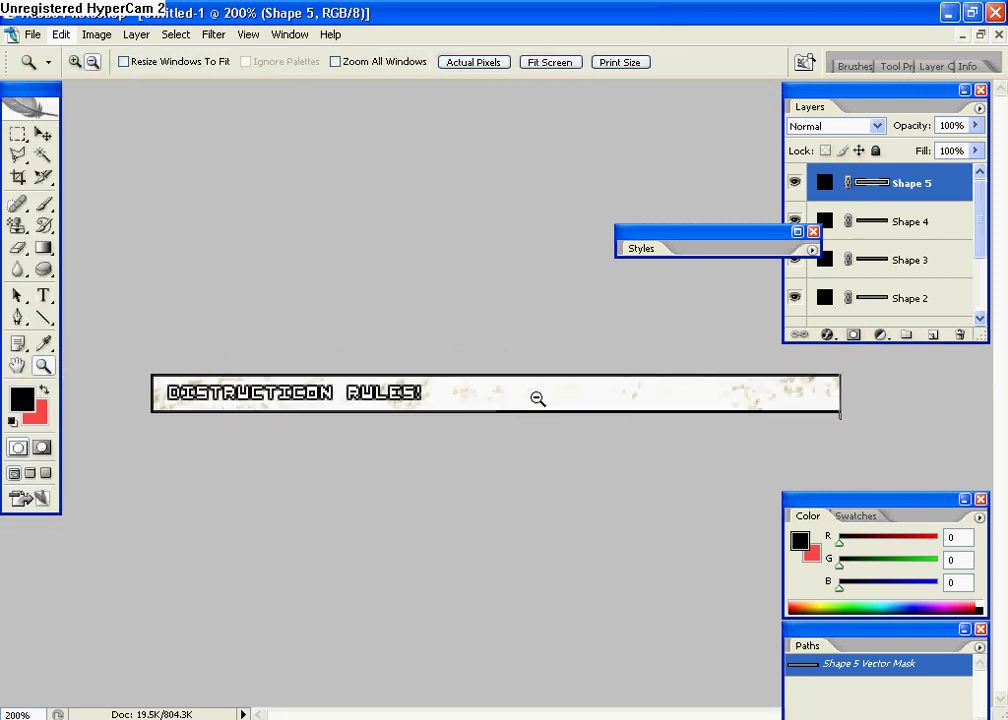
left_click(536, 397)
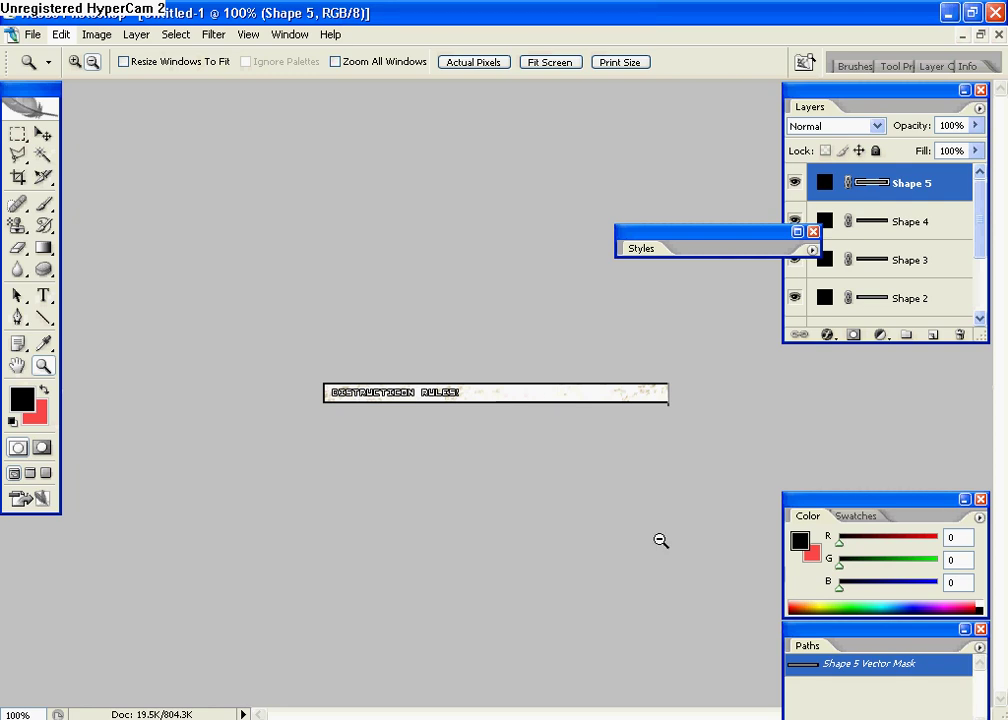
left_click(44, 204)
left_click(461, 335)
key("Return")
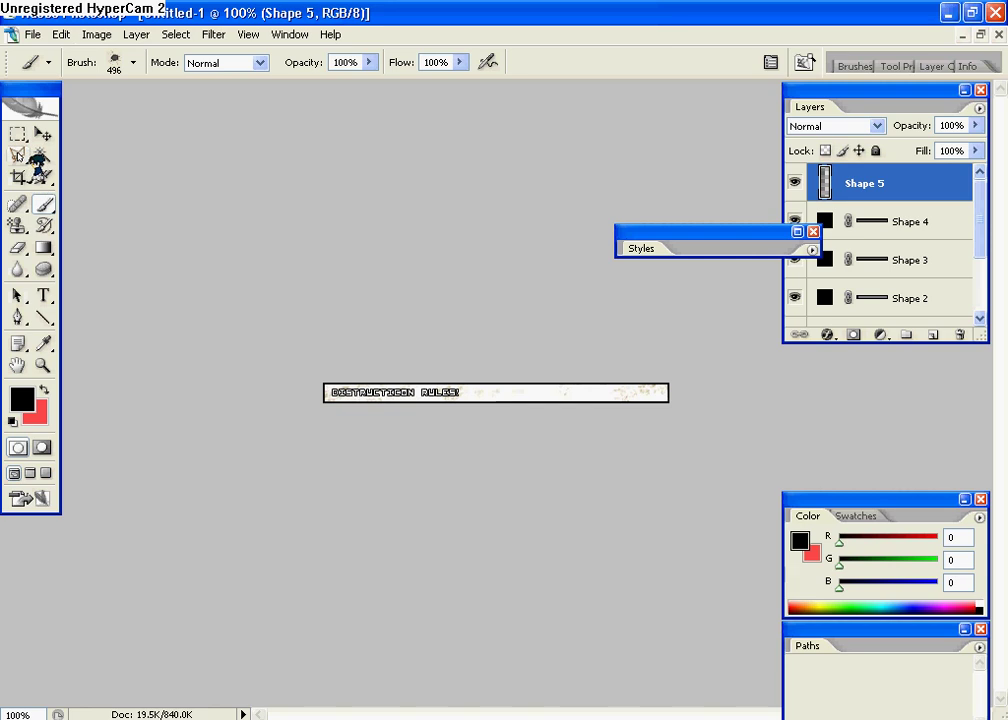
left_click(18, 133)
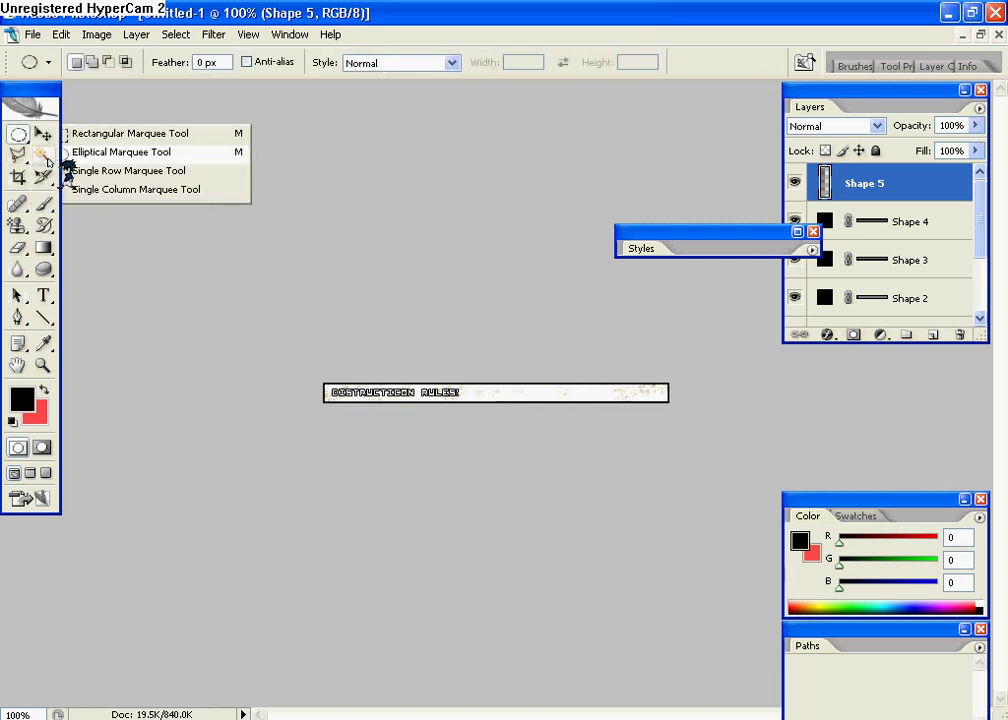
left_click(58, 154)
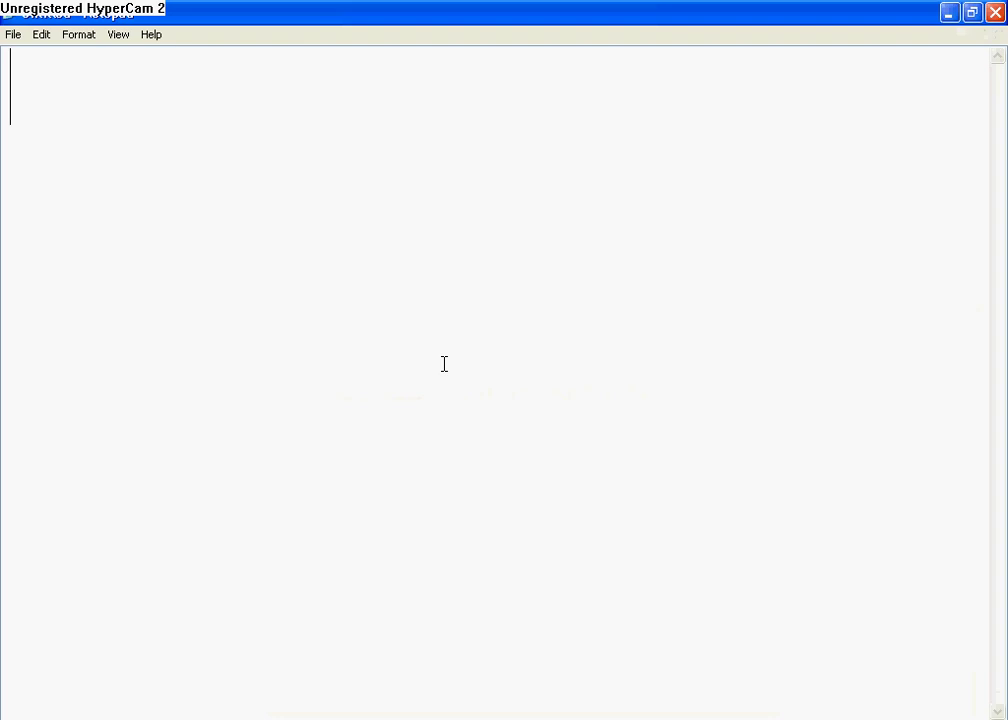
Step: Write the instruction "6) SELECT A NEW LAYER!" in Notepad
type("6")
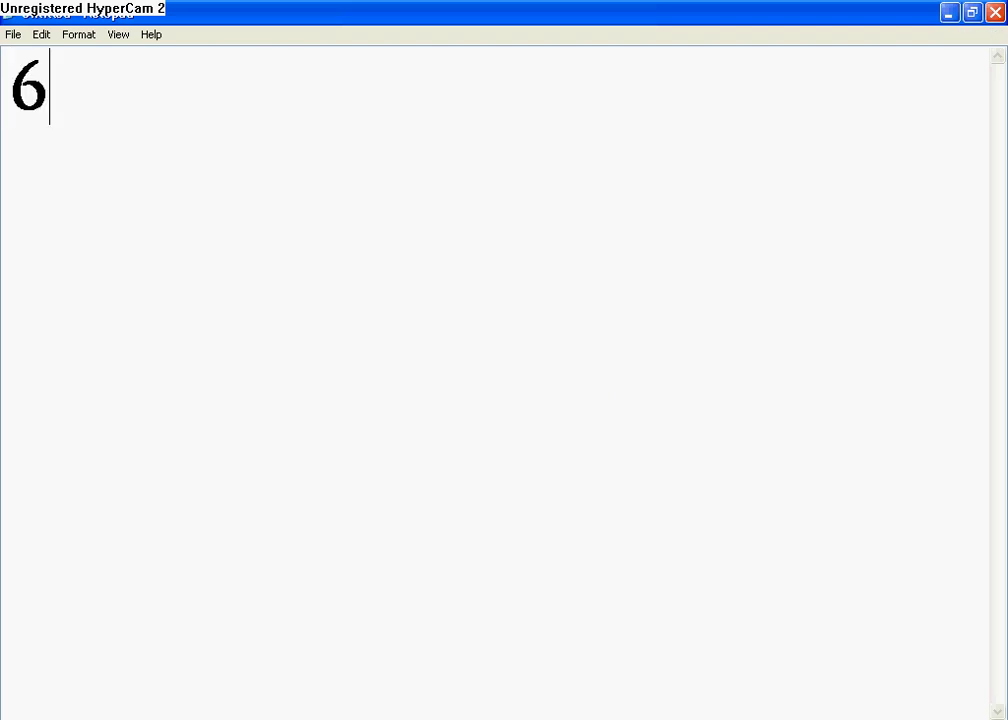
type(") SE")
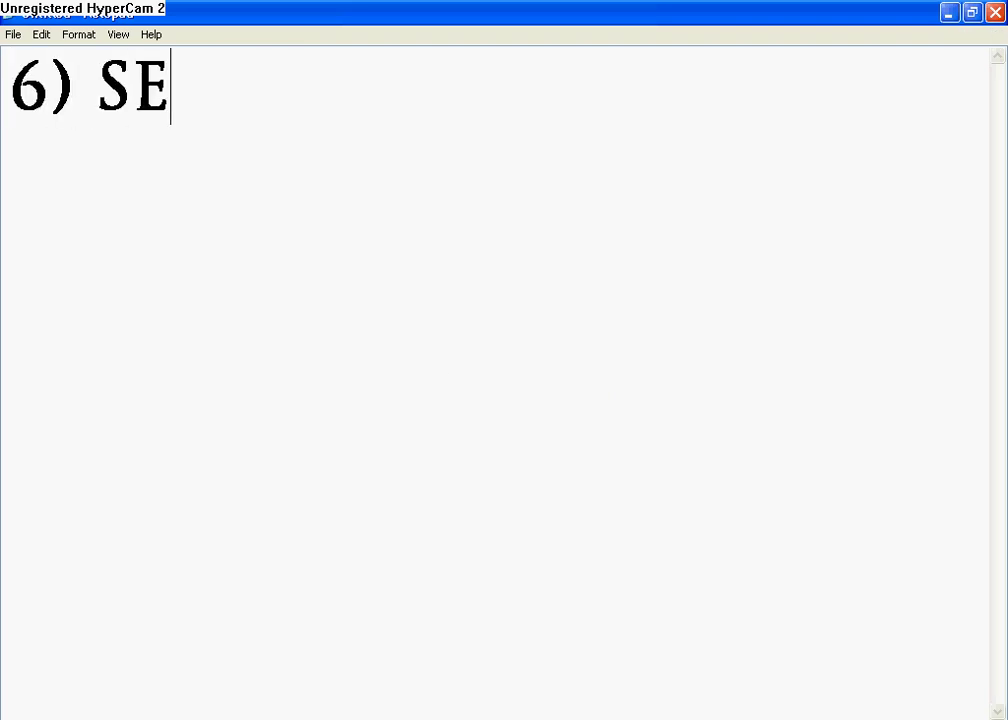
type("LECT A N")
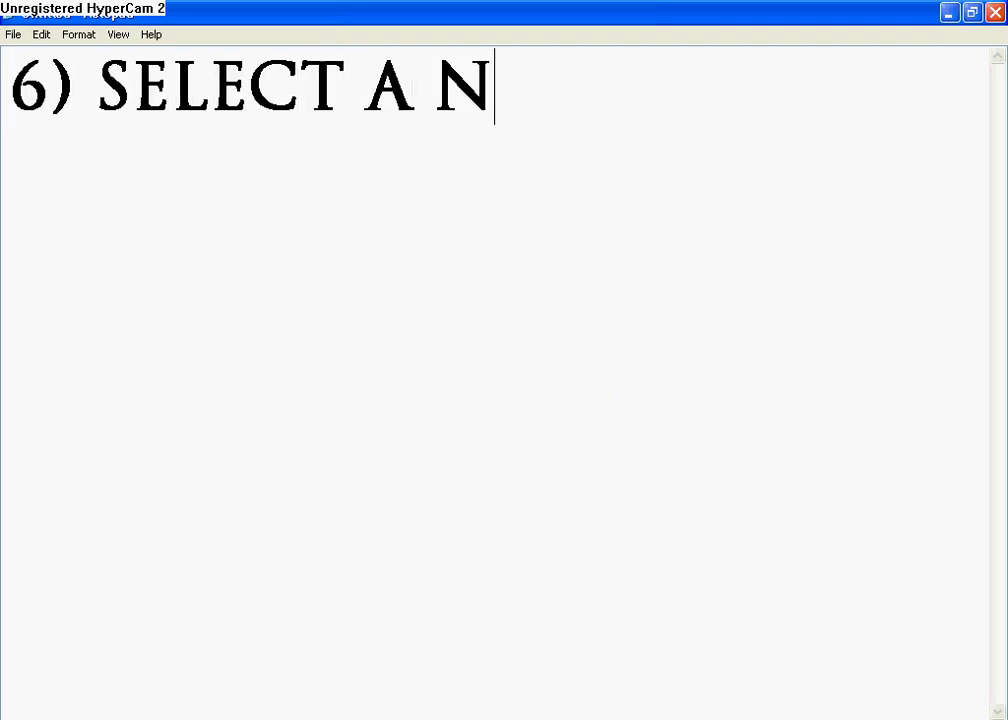
type("EW LAYER!")
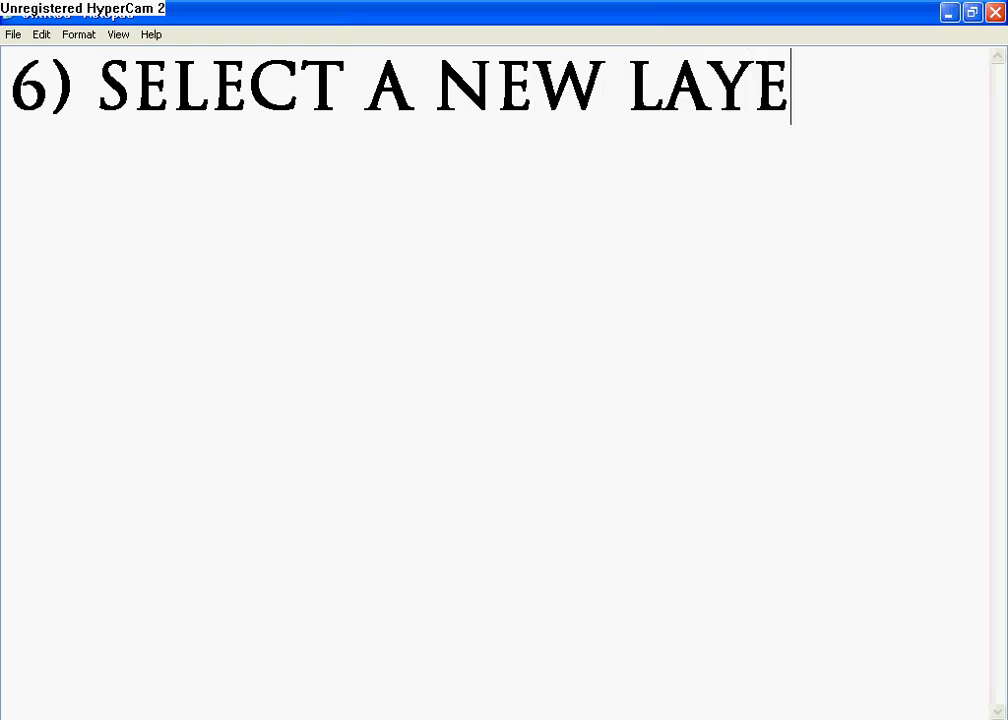
Step: Switch back to Photoshop and add a new layer above the border shapes with the default settings
left_click(948, 12)
left_click(138, 35)
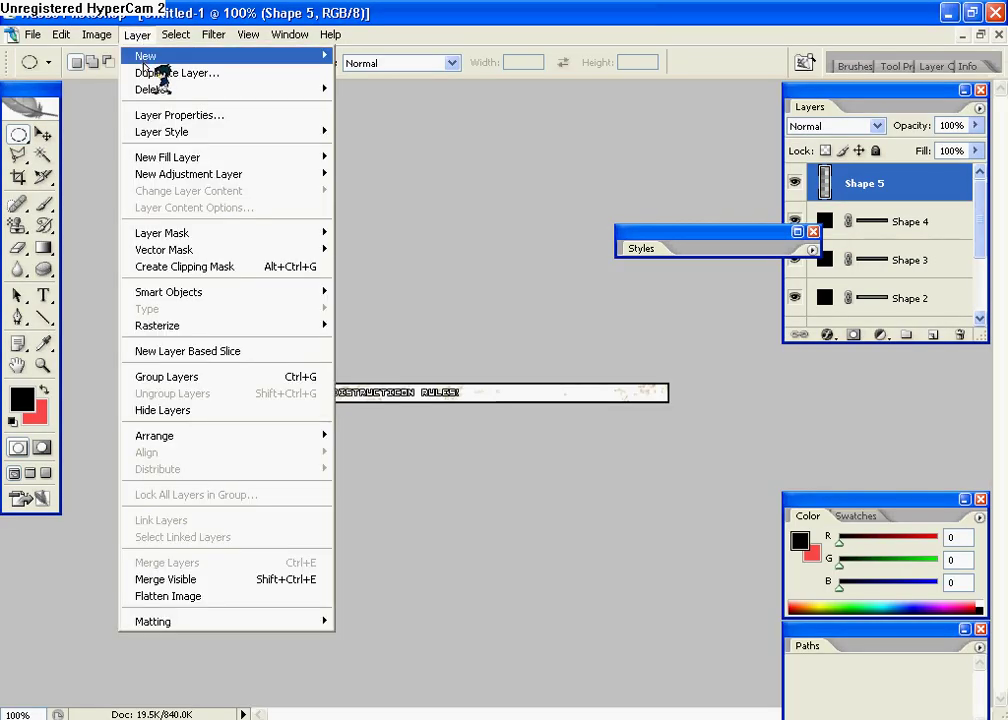
mouse_move(262, 58)
left_click(398, 60)
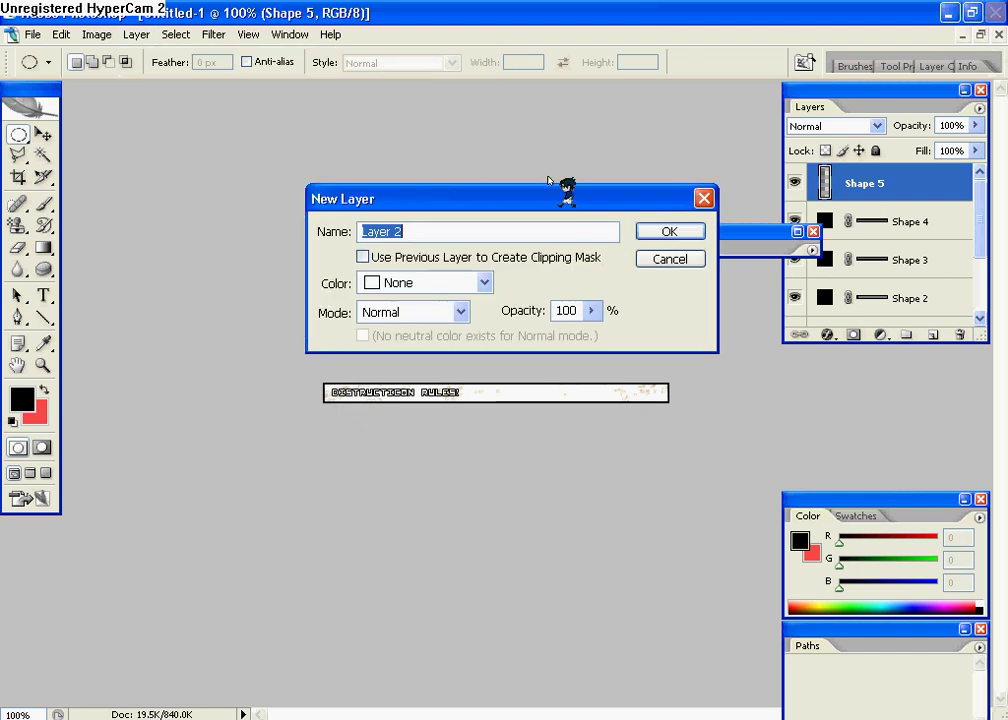
left_click(645, 229)
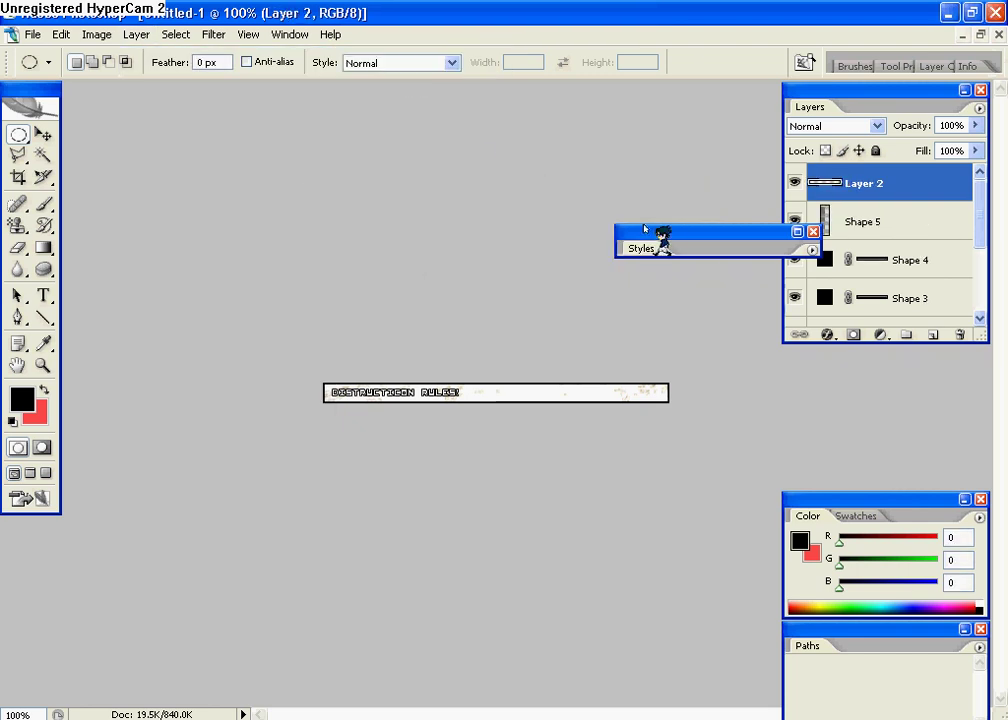
Step: Set the foreground color to white (ffffff)
left_click(43, 343)
left_click(22, 399)
left_click_drag(363, 370, 99, 106)
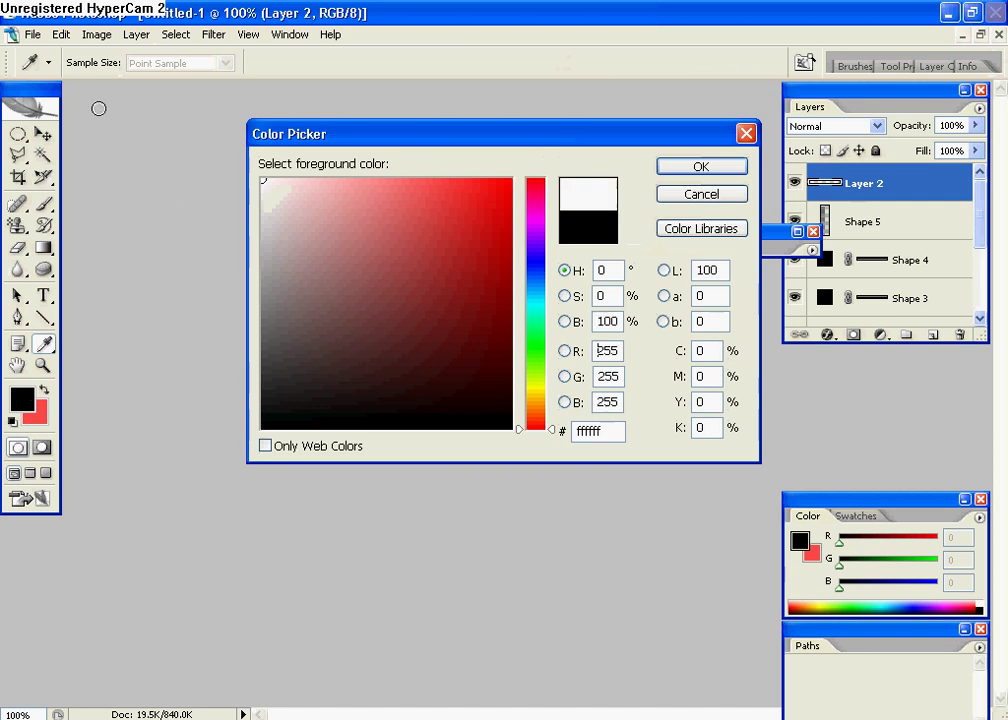
left_click(701, 166)
Step: Set the font size of the whole "Distructicon rules!" text to 6 pt with the Horizontal Type tool
key("m")
left_click(43, 295)
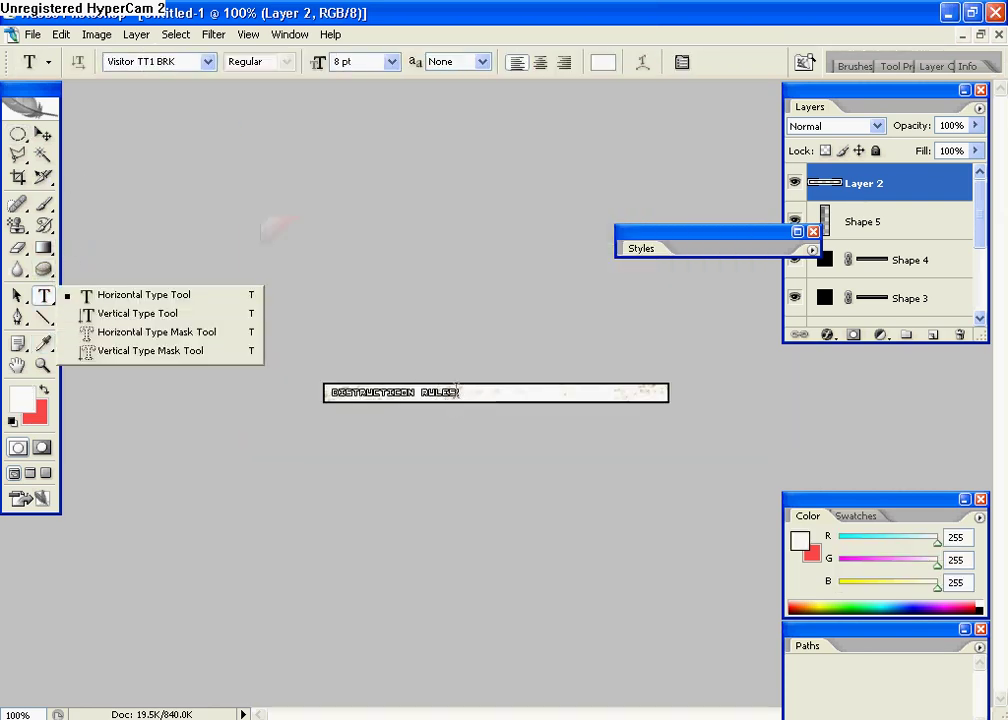
left_click_drag(456, 392, 270, 363)
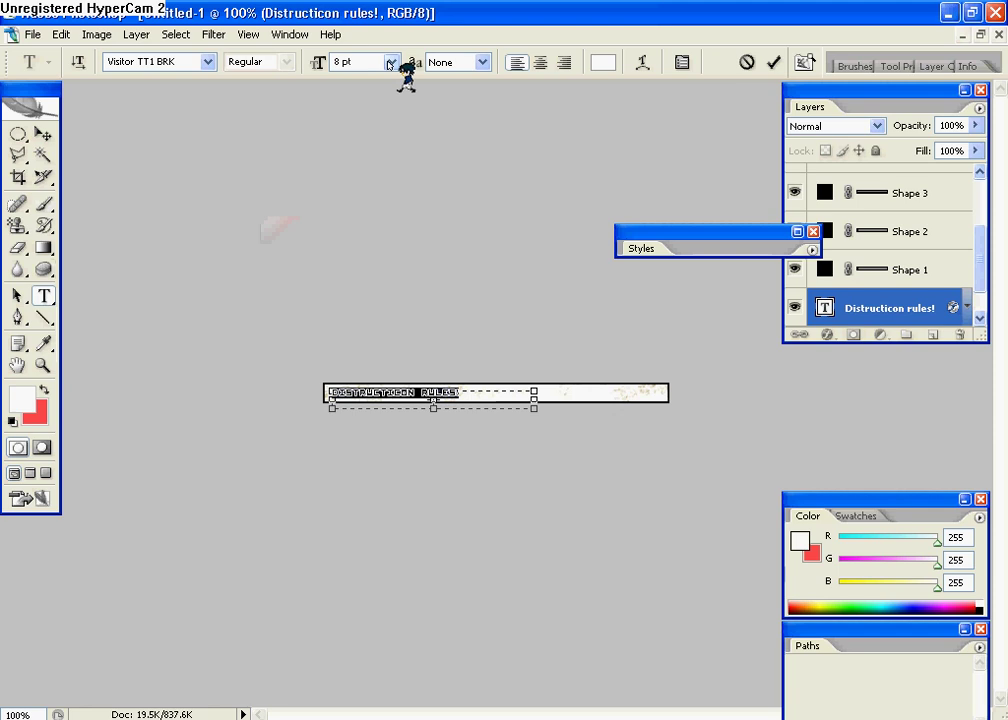
left_click(390, 63)
left_click(375, 106)
left_click(449, 392)
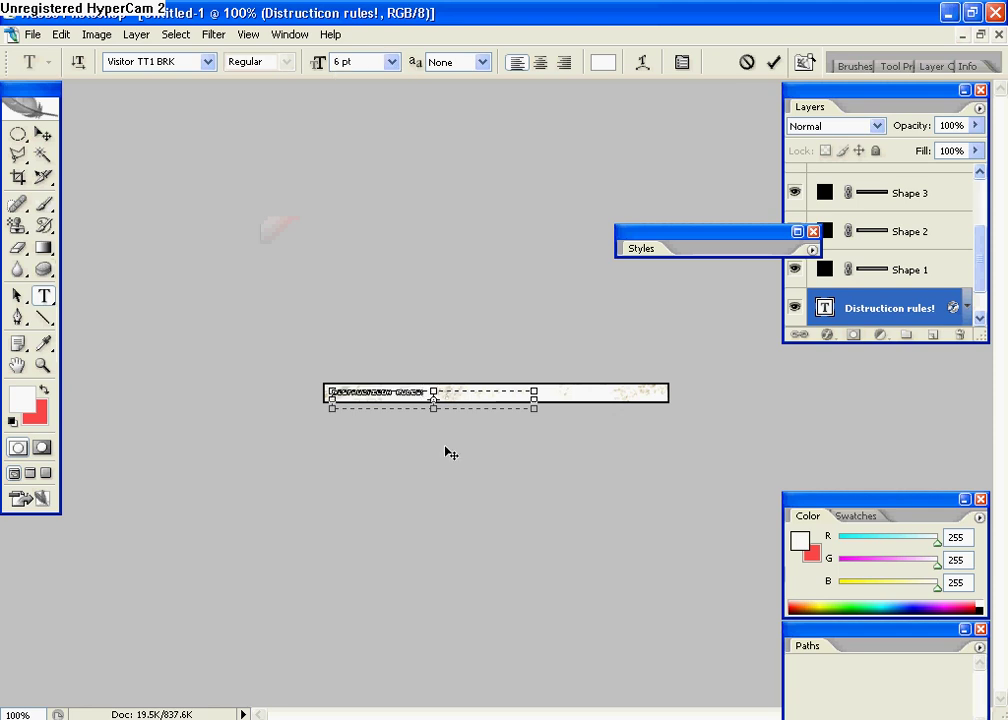
Step: Move the "Distructicon rules!" text slightly to the right within the banner and commit the text edit
left_click_drag(440, 441, 443, 441)
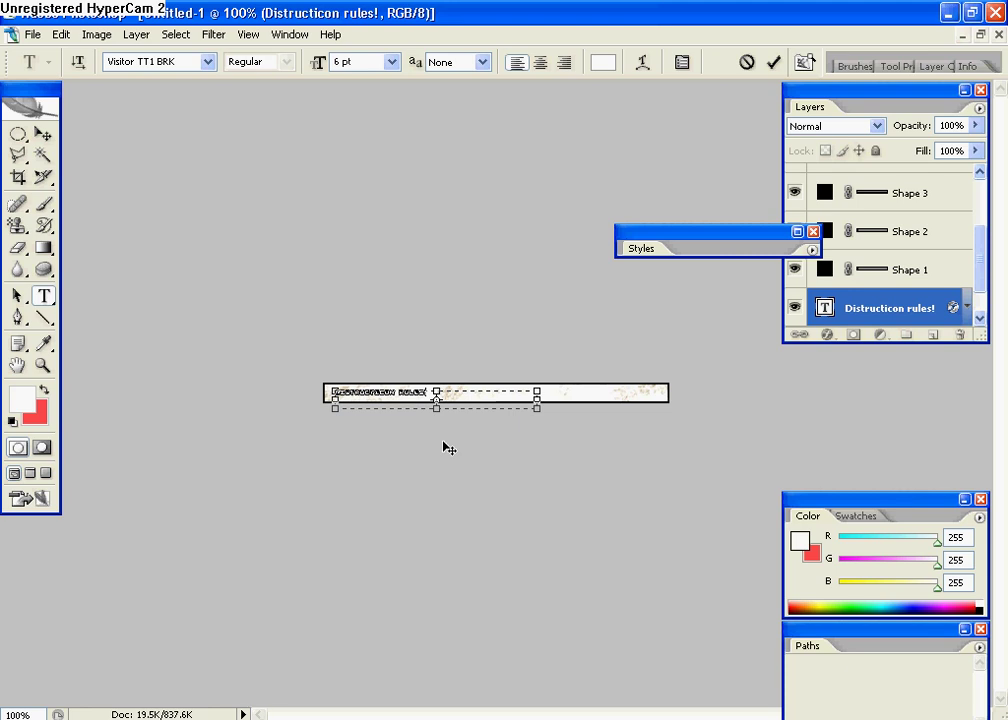
left_click(42, 155)
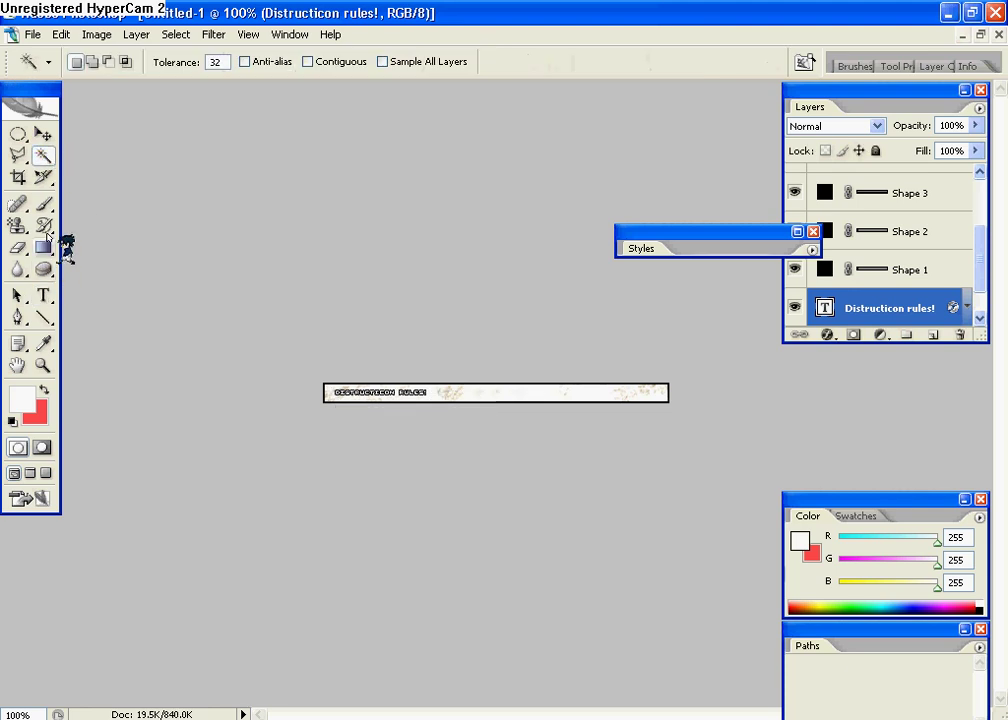
Step: On Layer 2, draw a wide elliptical selection covering the upper part of the banner
left_click(20, 136)
scroll(891, 285, "down", 1)
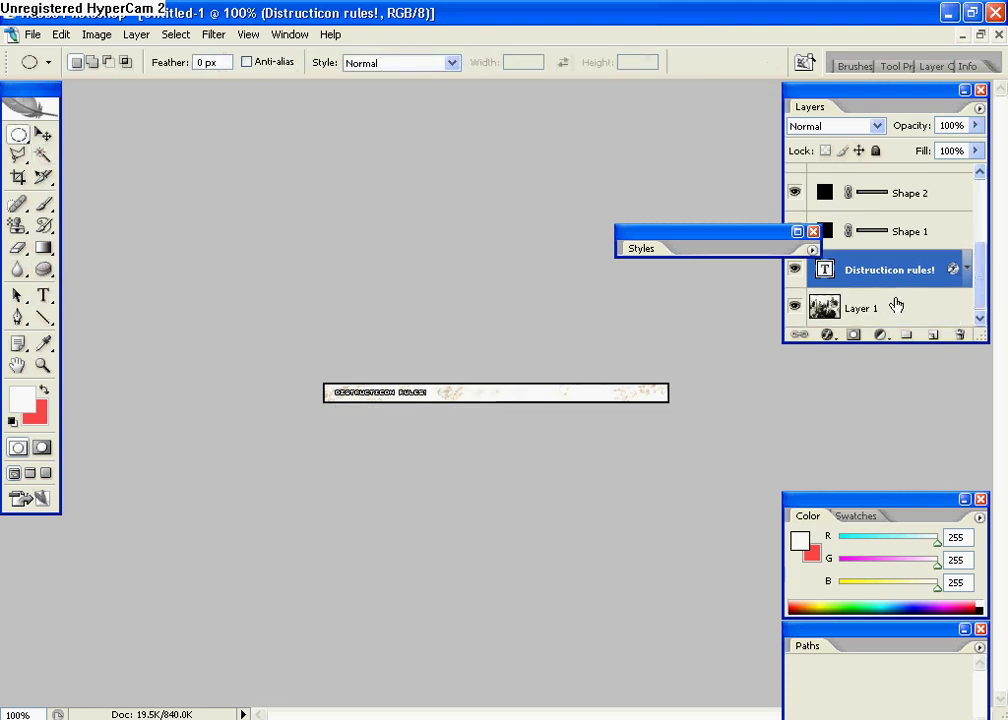
scroll(897, 305, "up", 3)
left_click(880, 185)
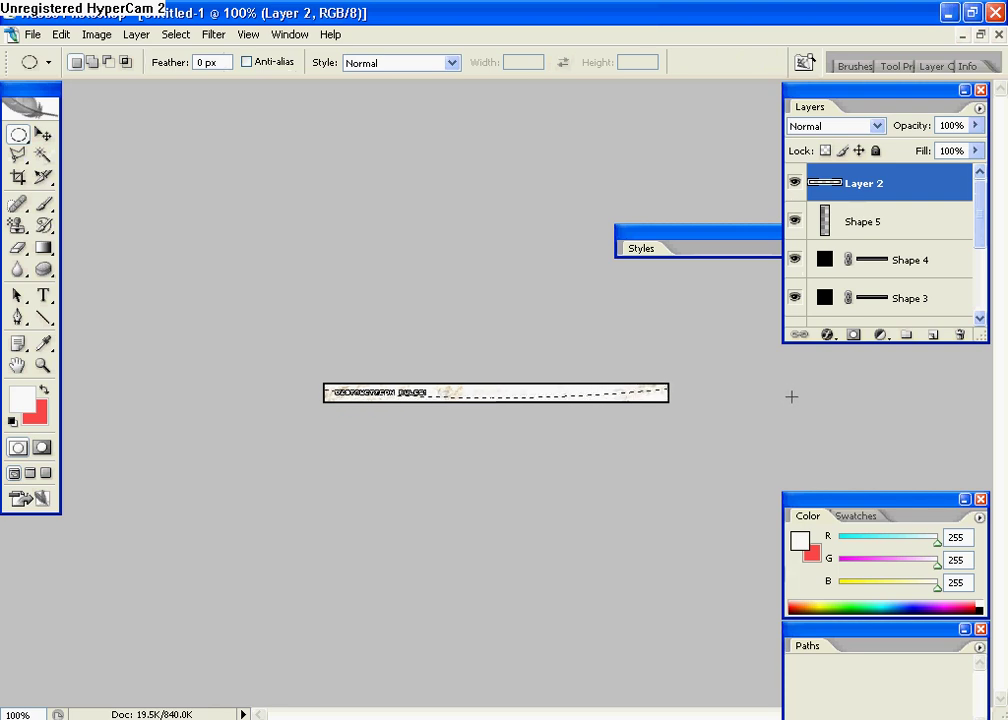
Step: Fill the elliptical selection with white using the Paint Bucket, set Layer 2's opacity to 30%, and clear the selection
mouse_move(43, 247)
left_mouse_down()
mouse_move(124, 280)
mouse_move(130, 265)
left_mouse_up()
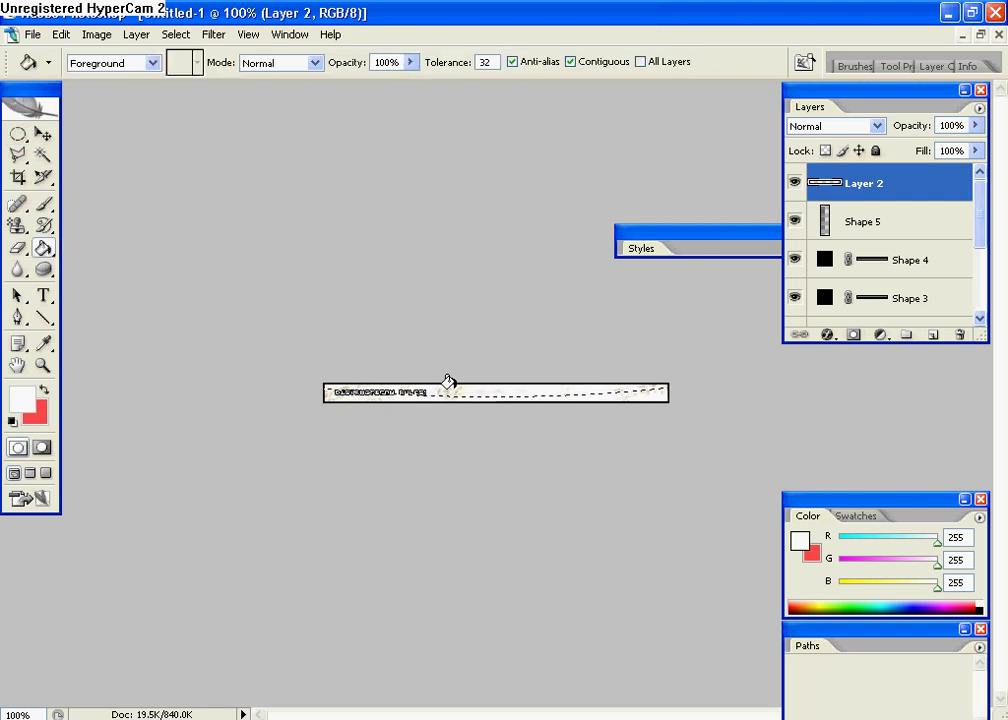
left_click(974, 126)
left_click_drag(975, 143, 907, 157)
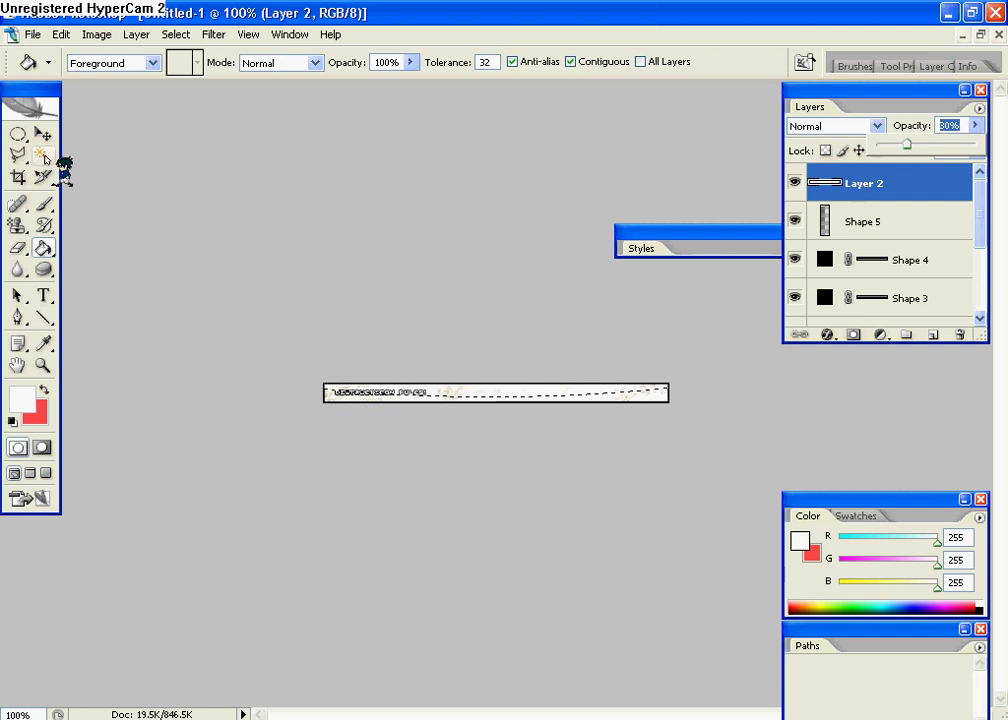
left_click(43, 155)
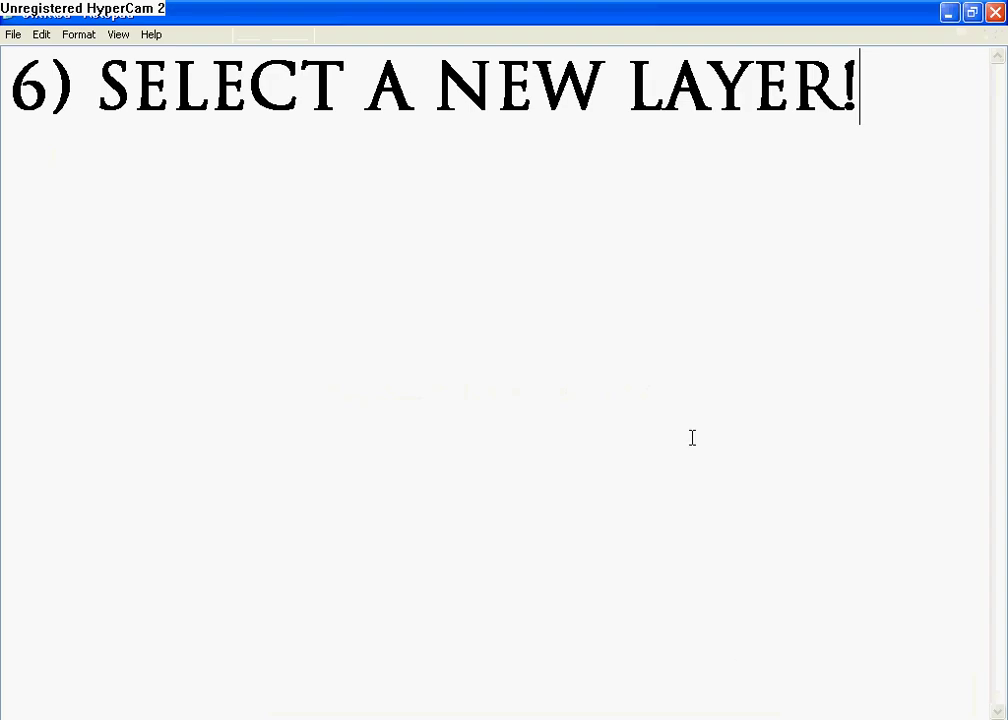
Step: Switch to Notepad and replace the instruction with "CLICK ON ANIMATION WINDOW"
left_click_drag(862, 310, 173, 207)
key("BackSpace")
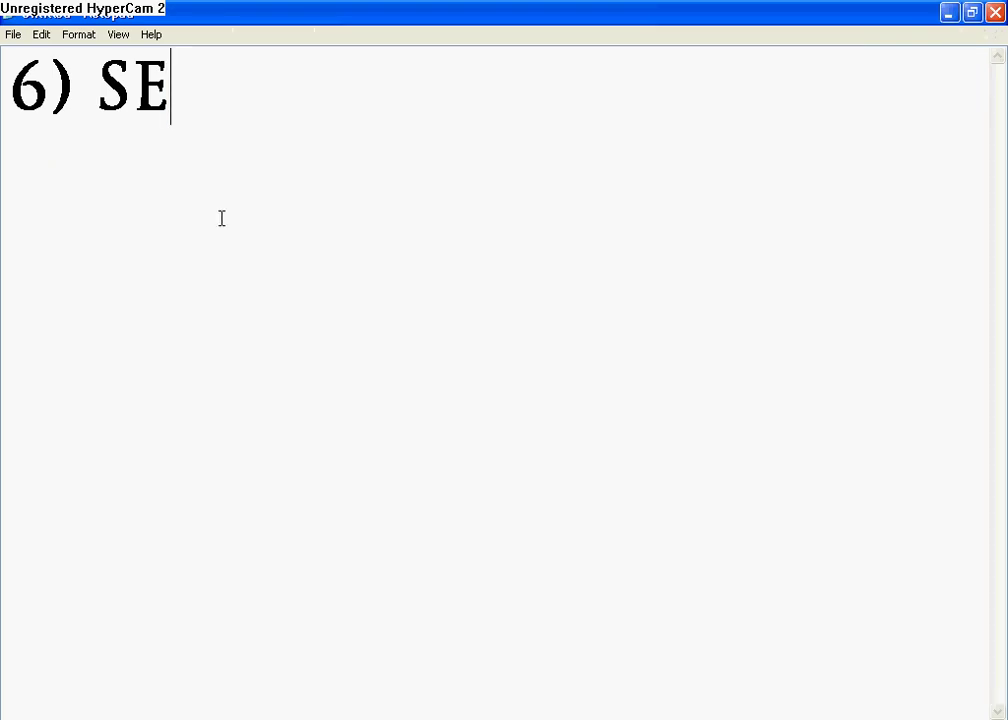
key("BackSpace")
key("BackSpace")
key("BackSpace")
key("BackSpace")
key("BackSpace")
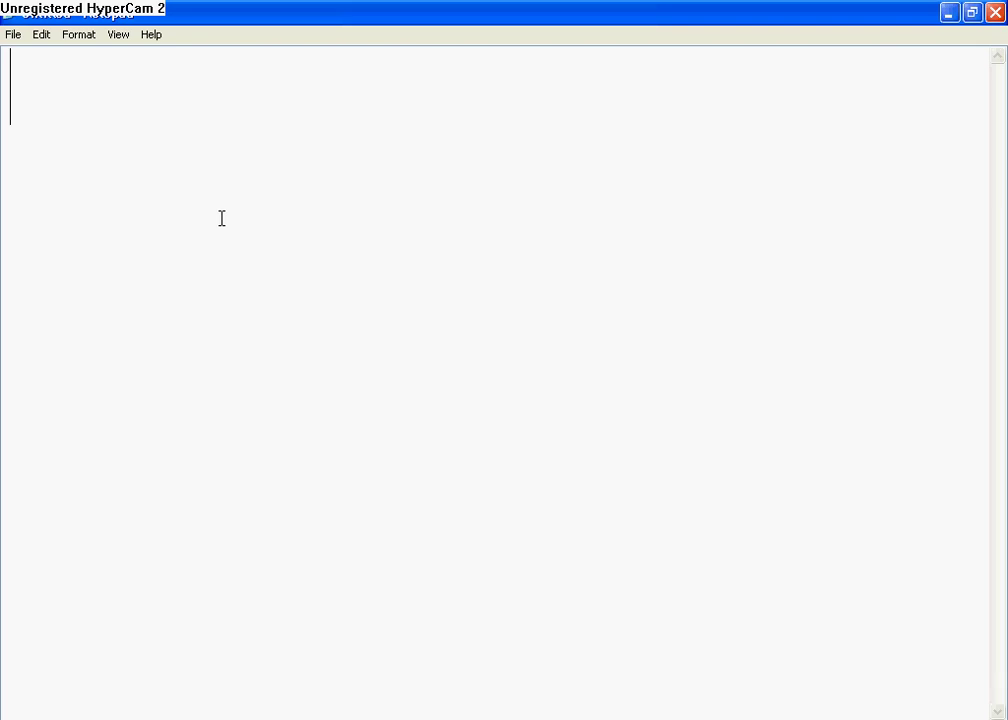
type("CLICK")
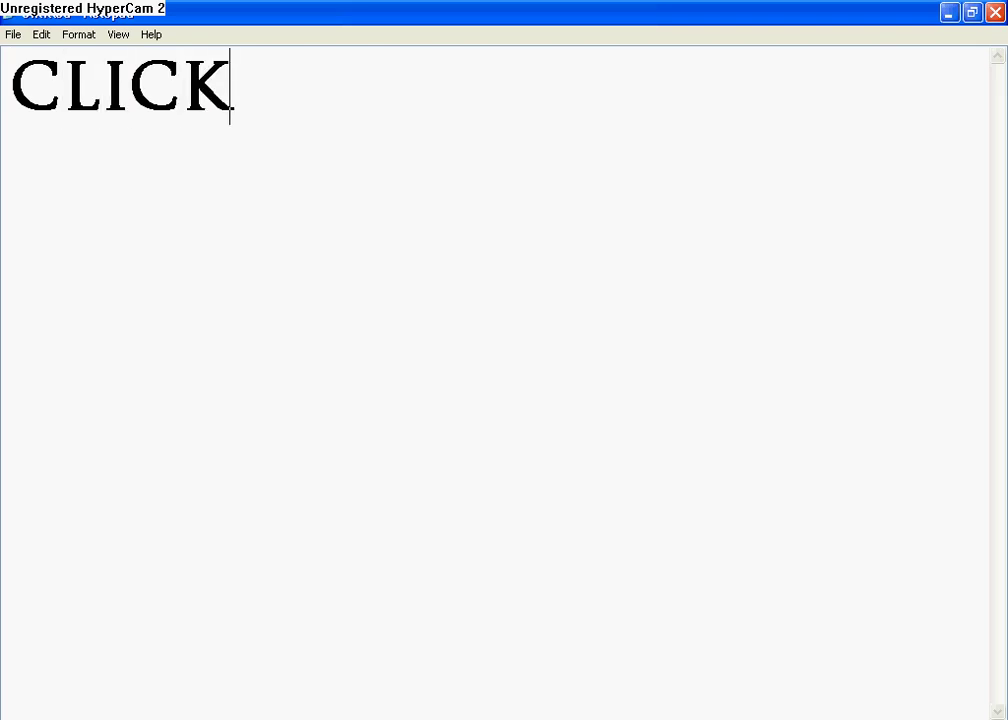
type(" O")
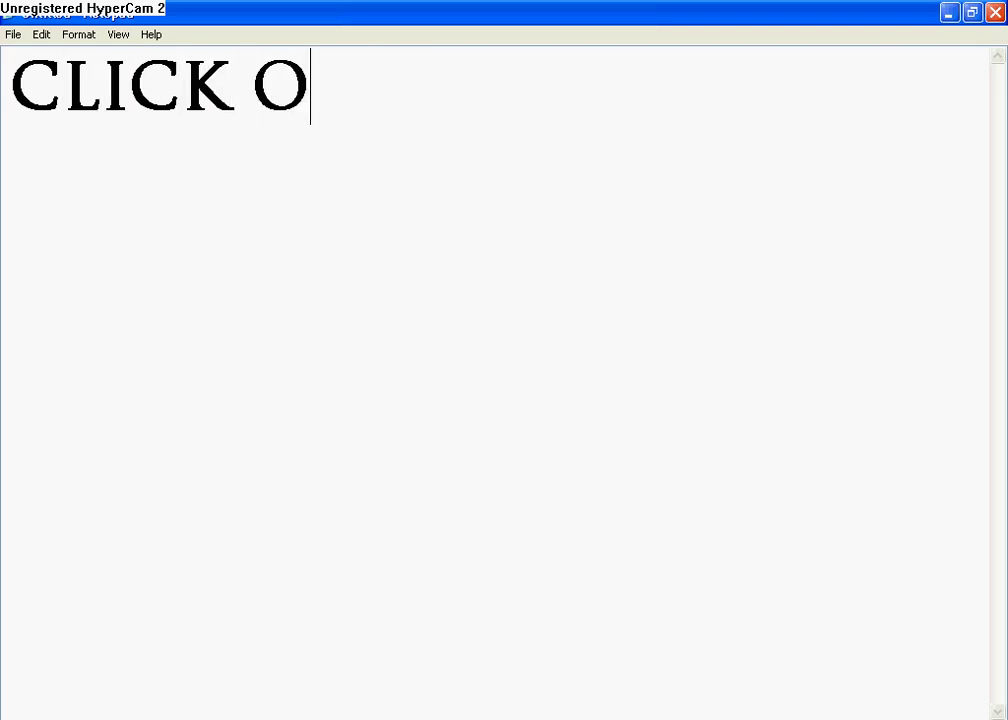
type("N ANIMAT")
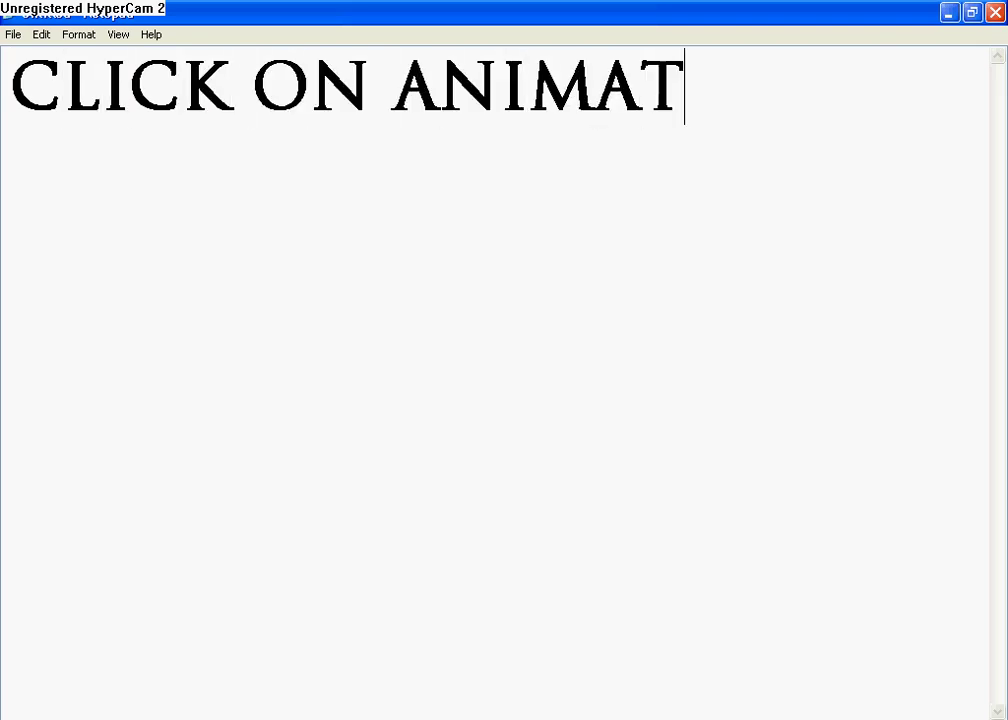
type("ION WINDOW")
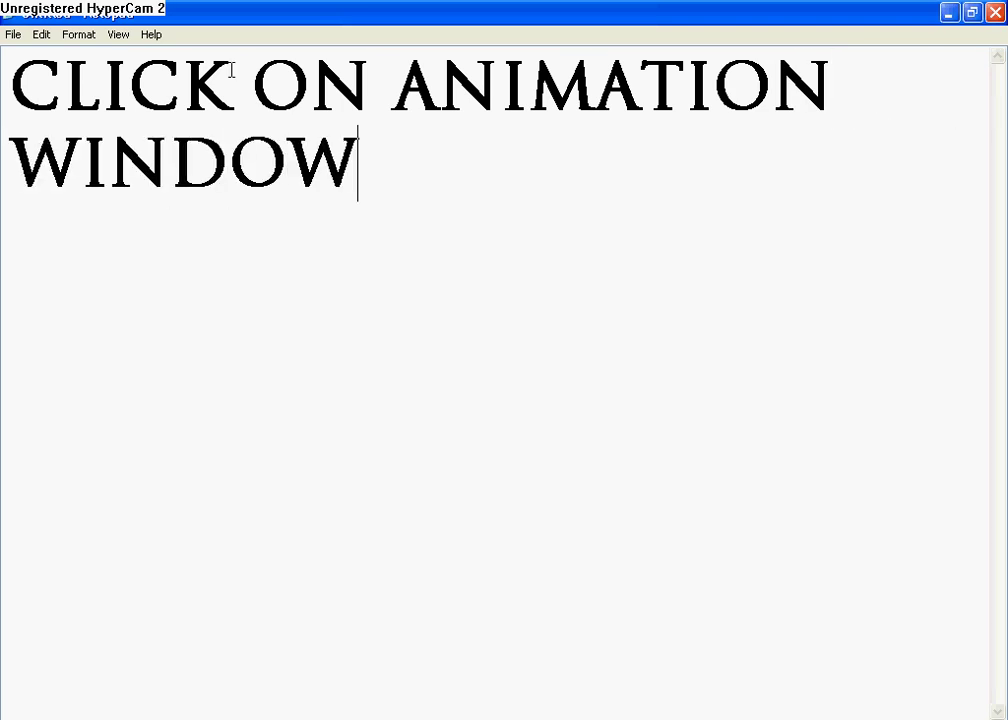
Step: Switch back to Photoshop and show the Animation window
left_click(949, 12)
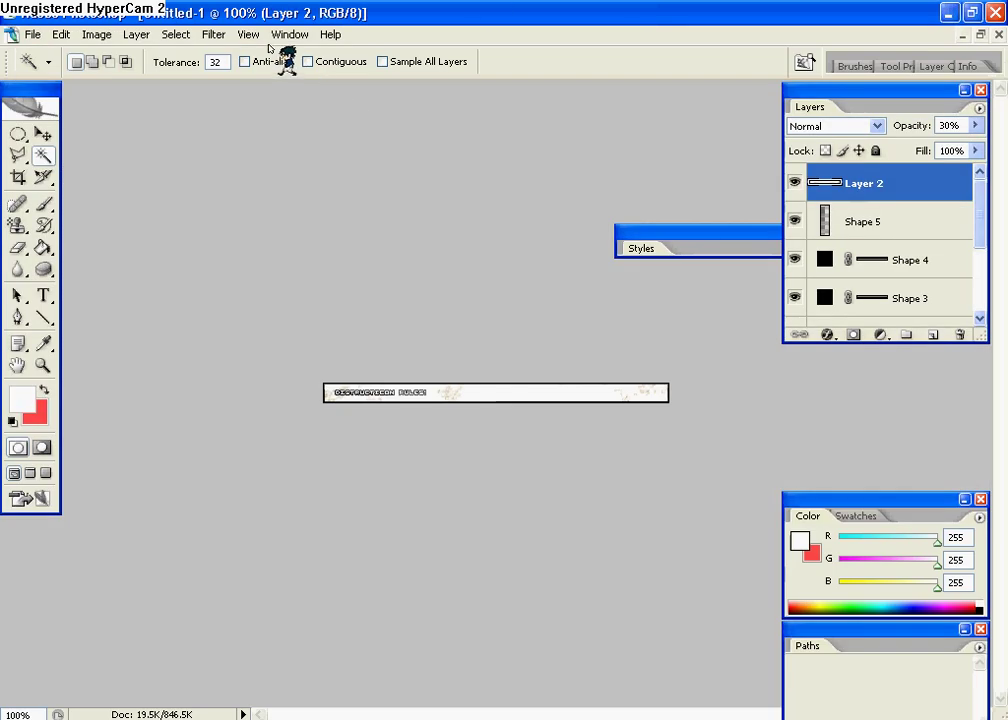
left_click(289, 34)
left_click(330, 115)
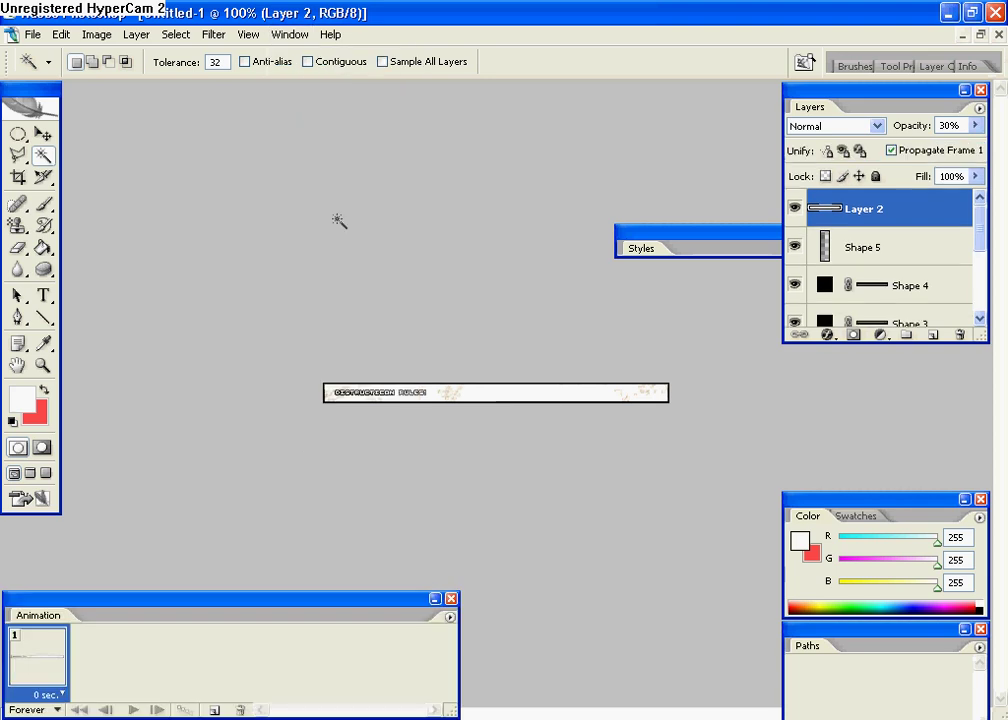
Step: Activate the Move tool and select Layer 1, the image layer below the text
left_click(43, 134)
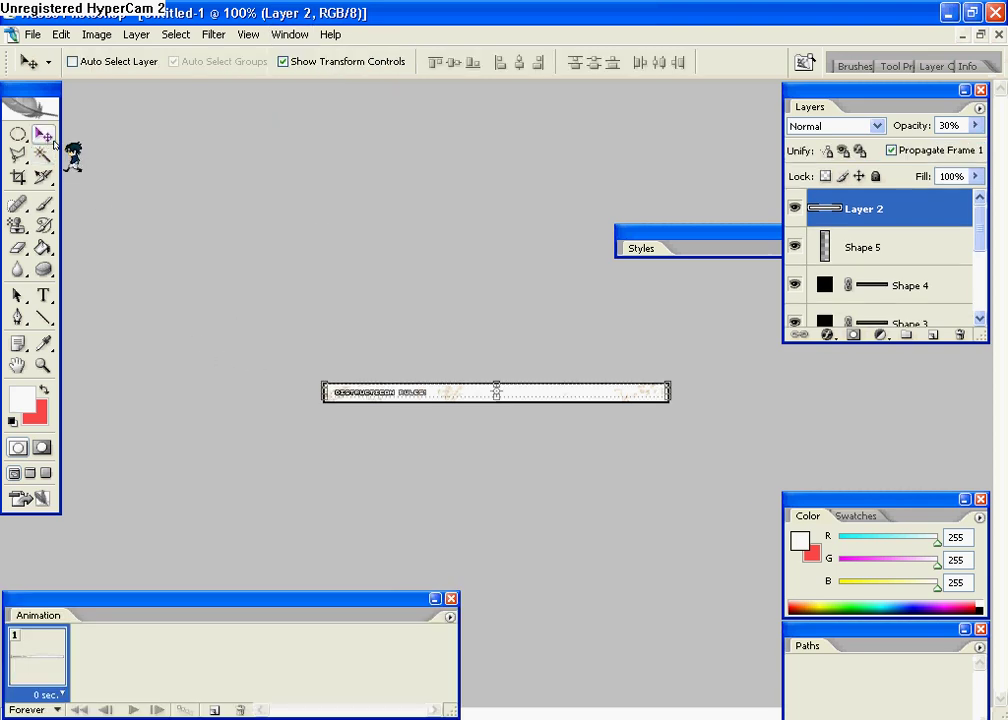
scroll(818, 252, "down", 2)
scroll(818, 252, "down", 2)
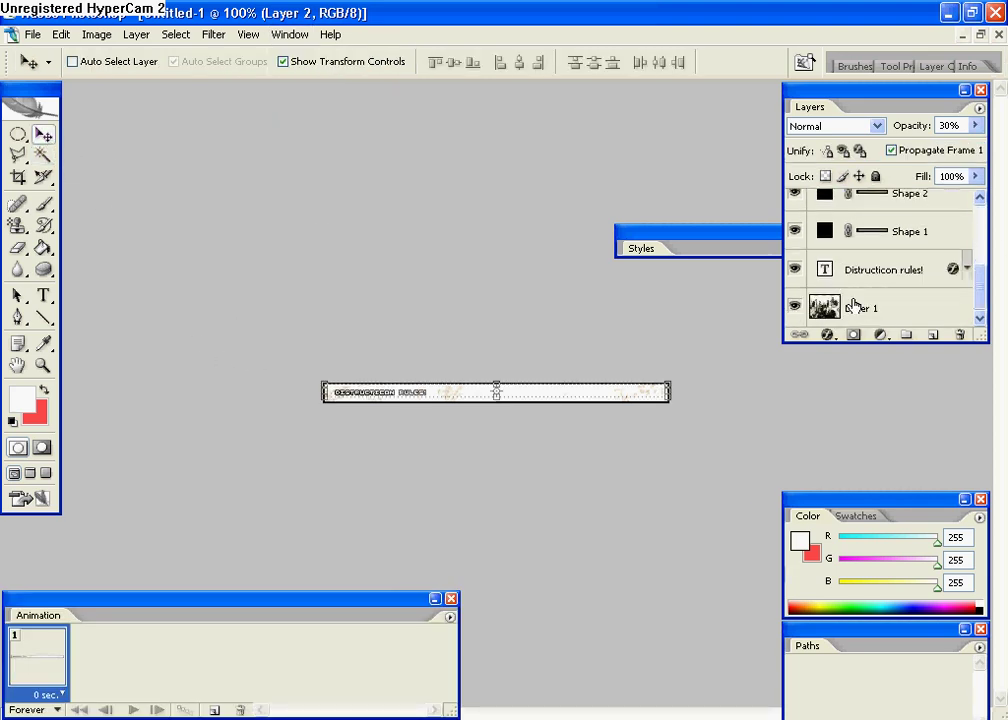
left_click_drag(855, 305, 805, 327)
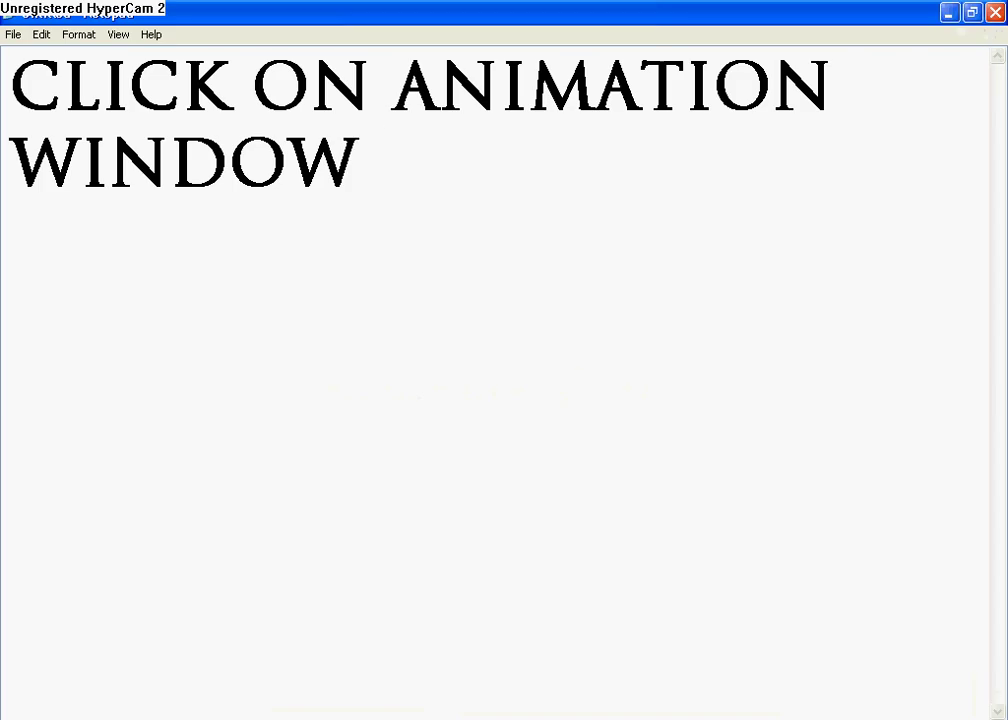
Step: Switch to Notepad and replace the instruction with "TO CREATE THE ANIMATION MOVE THE LAYER WITH THE IMGE!"
key("BackSpace")
key("BackSpace")
key("BackSpace")
key("BackSpace")
key("BackSpace")
key("BackSpace")
key("BackSpace")
key("BackSpace")
key("BackSpace")
key("BackSpace")
key("BackSpace")
key("BackSpace")
key("BackSpace")
key("BackSpace")
key("BackSpace")
key("BackSpace")
key("BackSpace")
key("BackSpace")
key("BackSpace")
key("BackSpace")
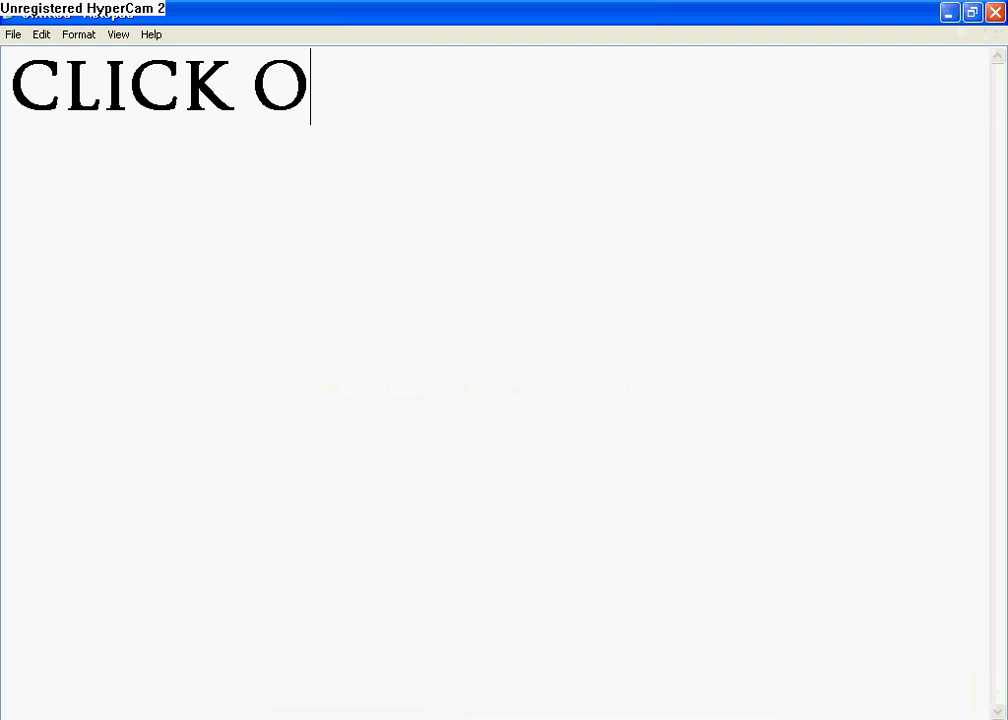
type("TO C")
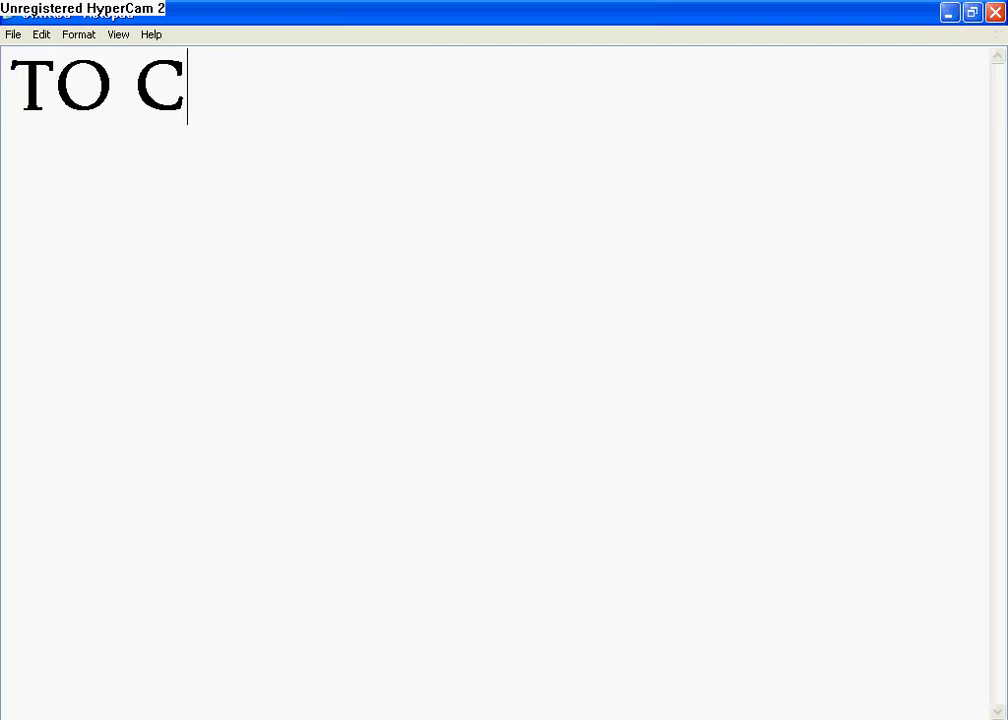
type("REATE T")
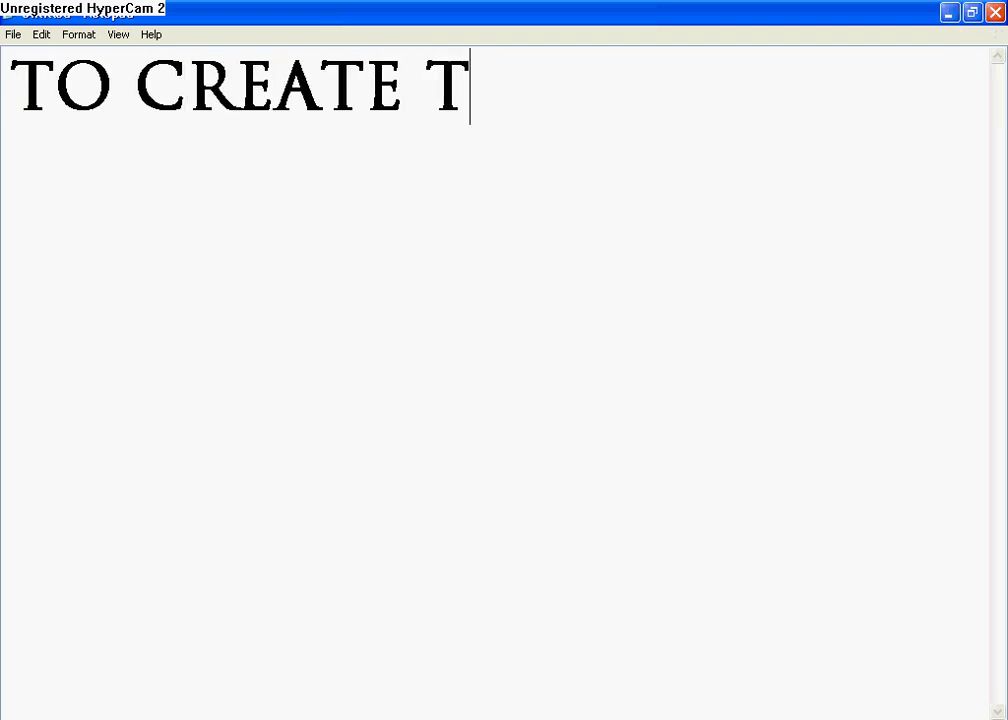
type("HE A")
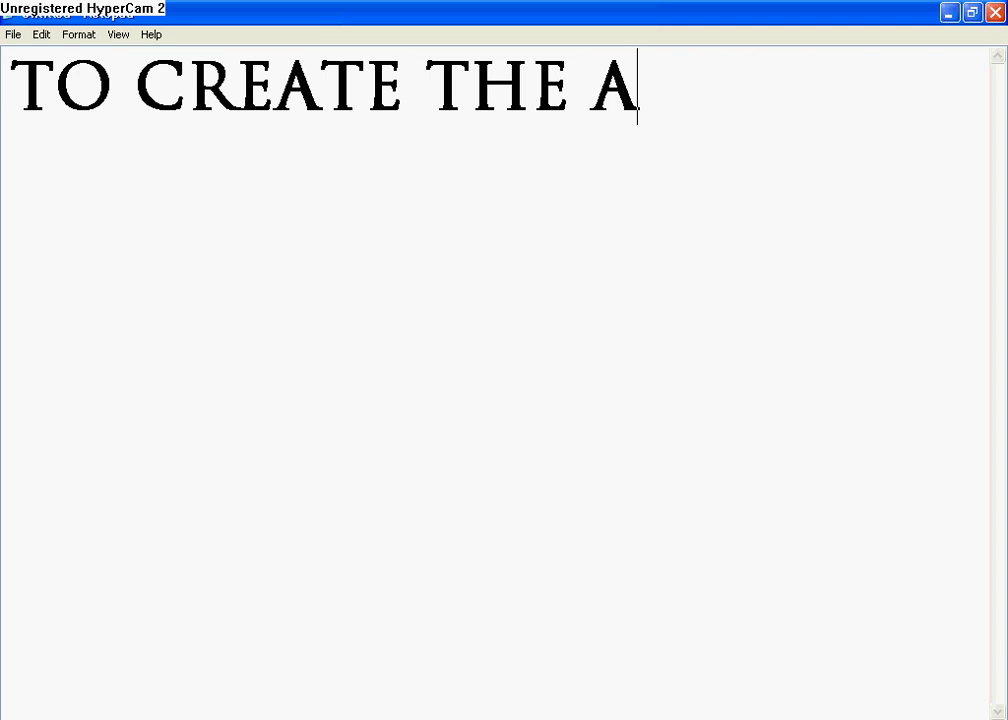
type("NIMATION ")
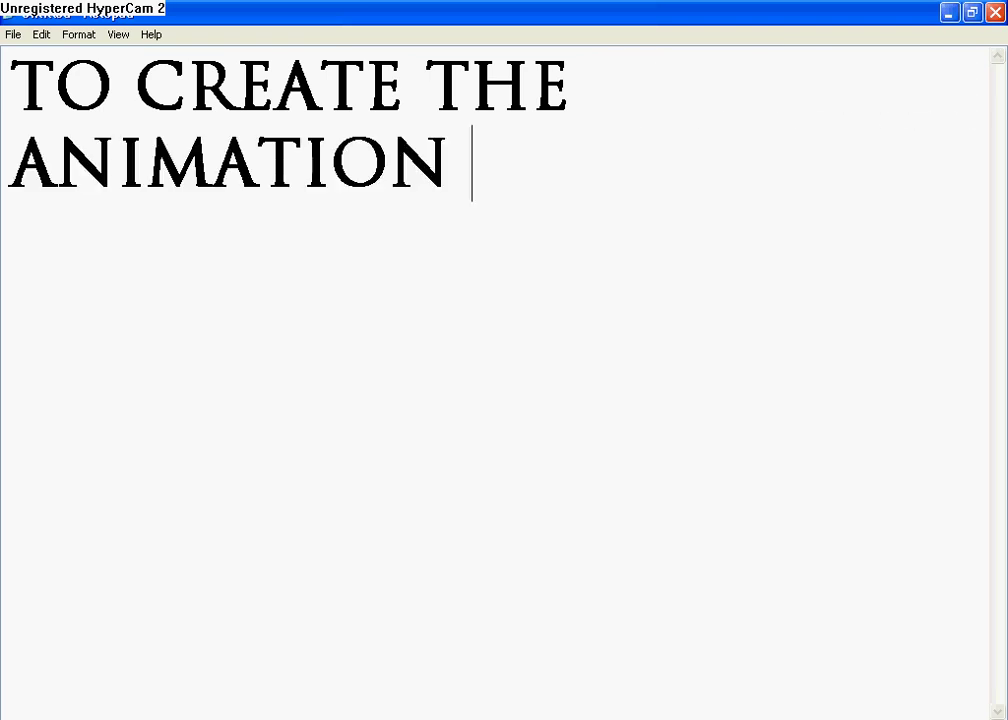
type("MOVE ")
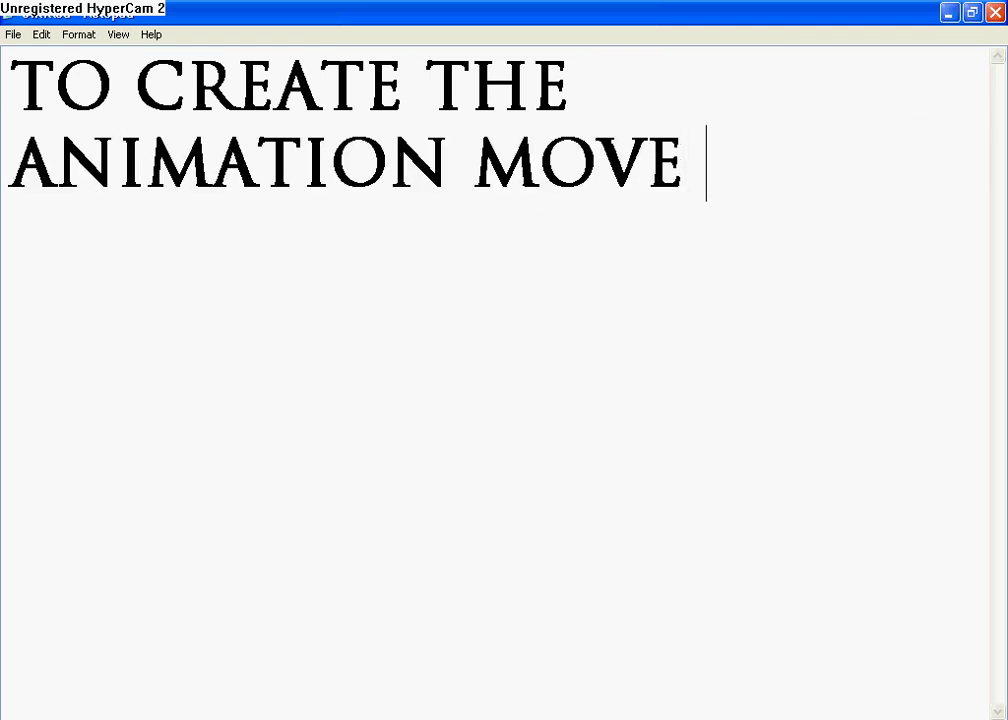
type("THE ")
type("LA")
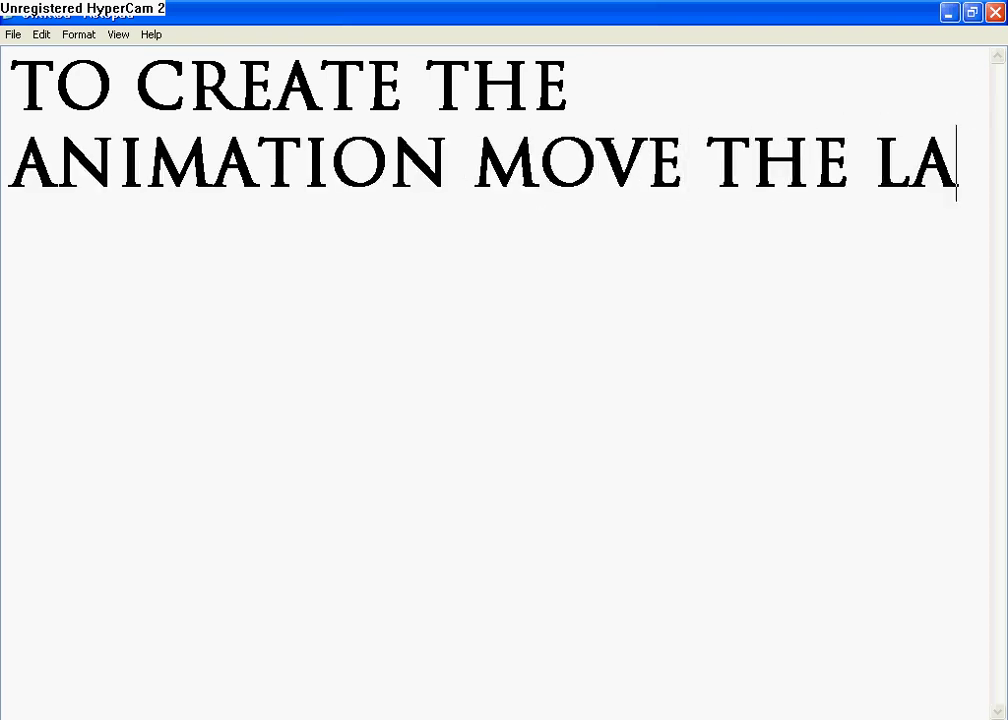
type("YER WITH")
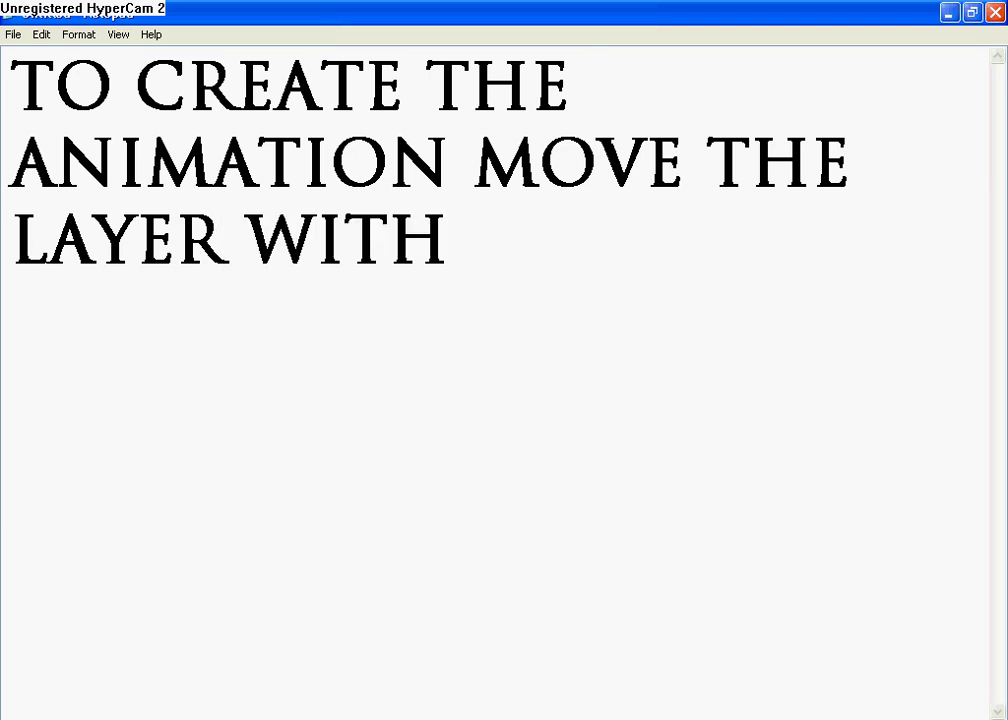
type("THE IMAH")
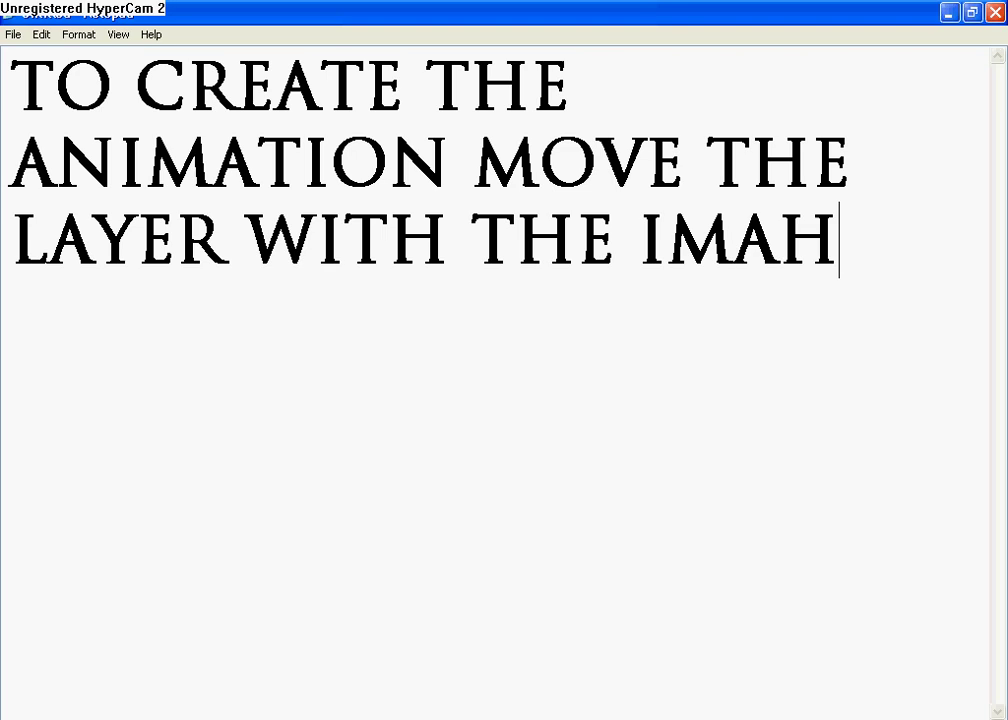
key("BackSpace")
key("BackSpace")
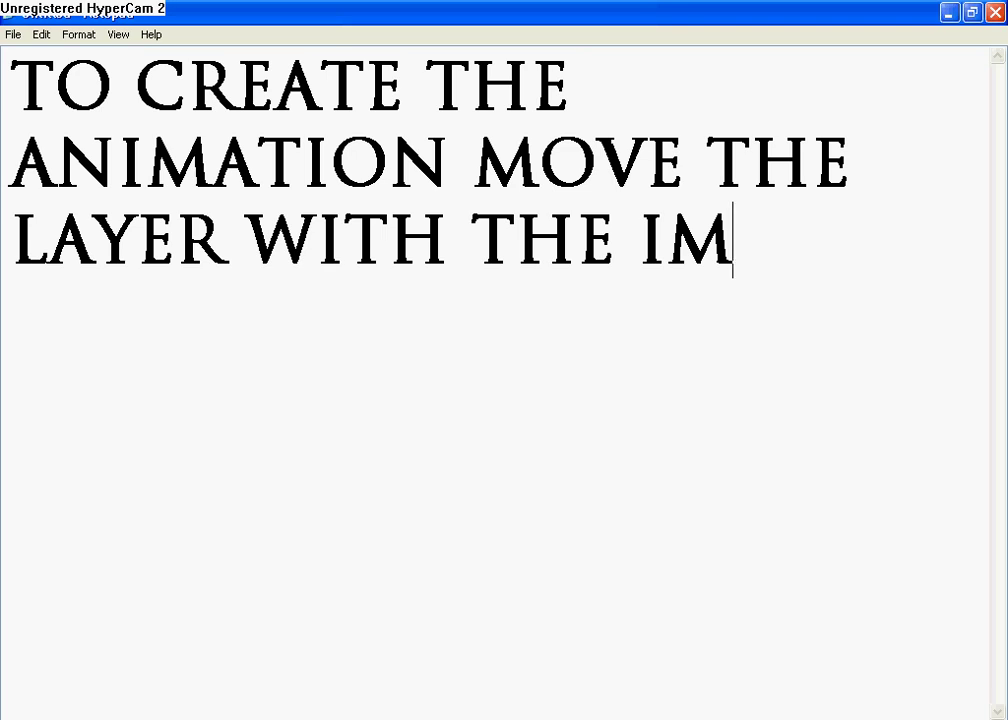
type("GE!")
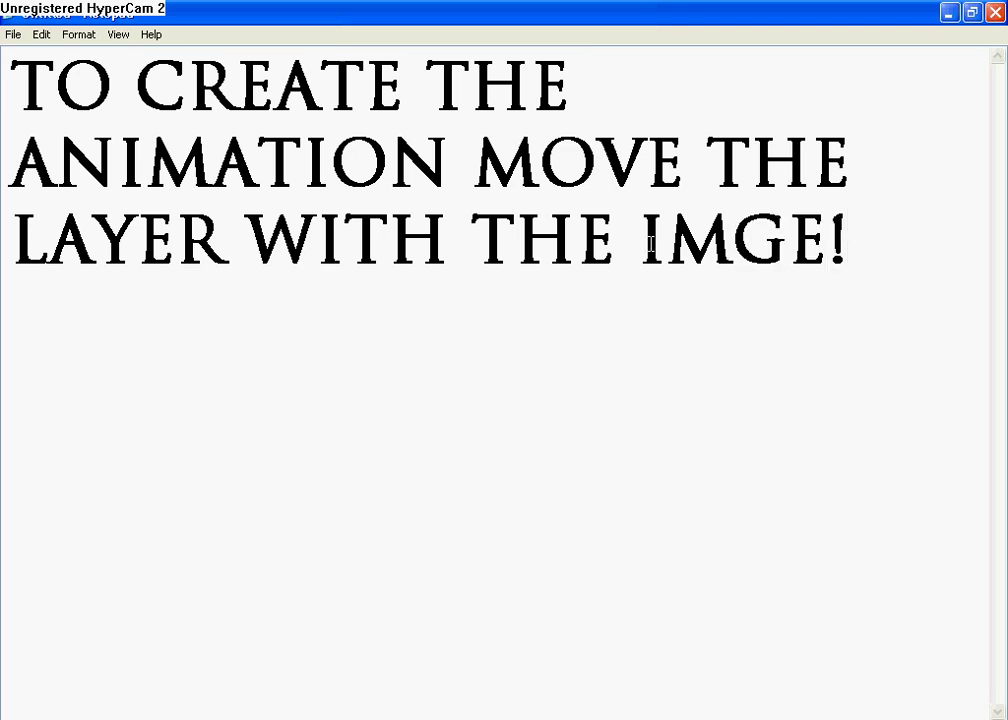
Step: Switch back to Photoshop and move the Layer 1 image upward behind the banner text
left_click(949, 12)
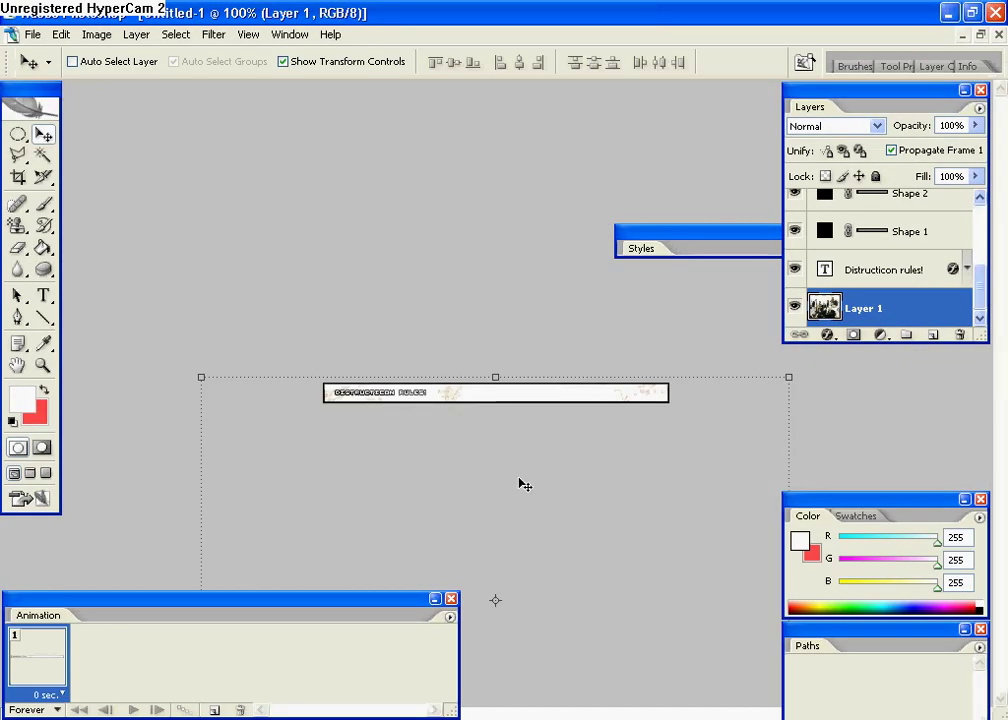
left_click_drag(535, 494, 533, 475)
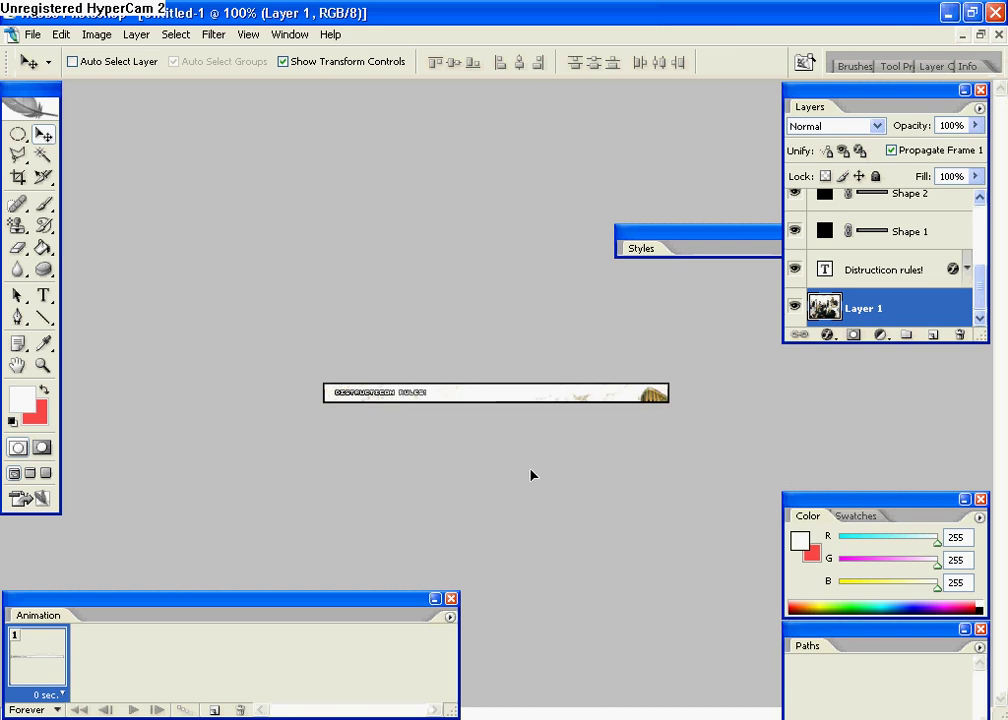
Step: Add two new frames to the animation after frame 1
left_click(210, 710)
left_click(210, 710)
scroll(799, 295, "down", 2)
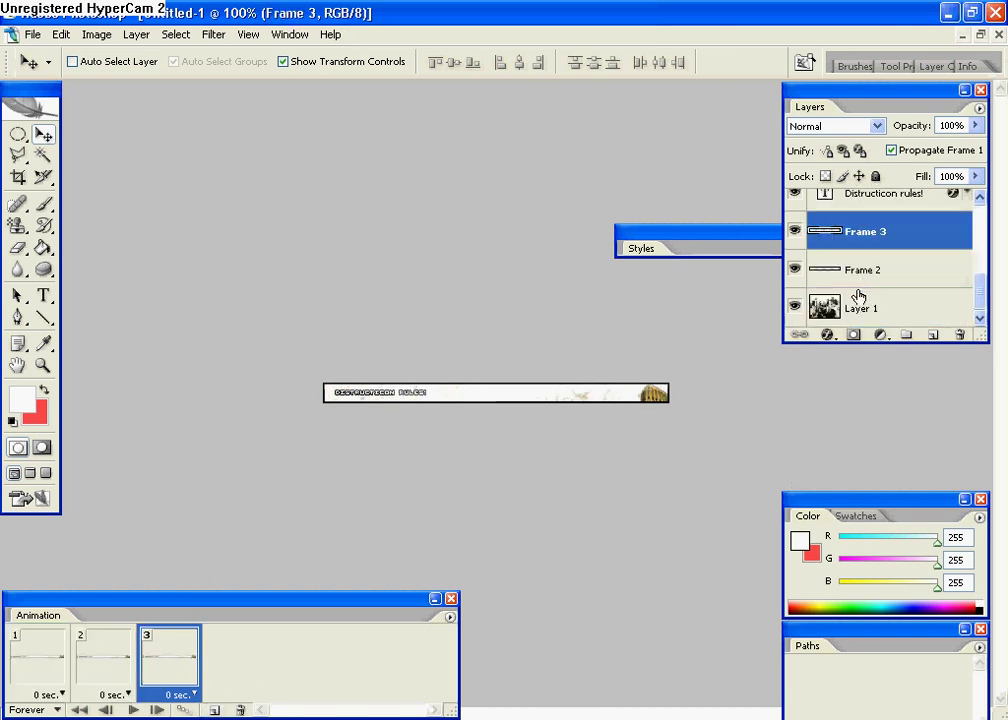